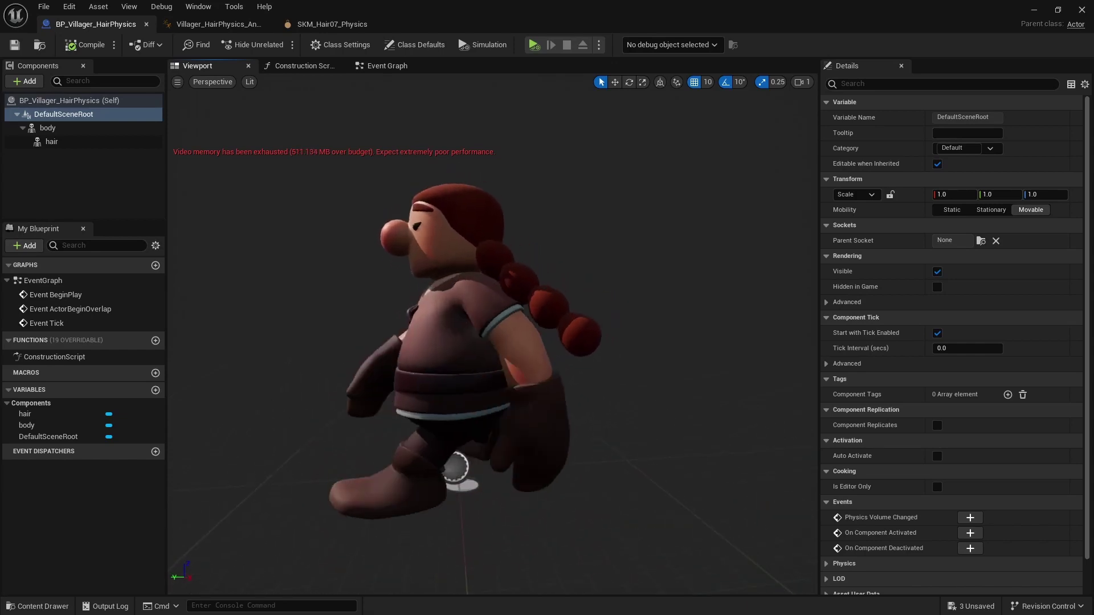
Add an Anim Dynamics node to the AnimGraph of the Villager_HairPhysics animation blueprint.
{"action": "mouse_move", "coordinate": [657, 405]}
{"action": "left_mouse_down", "text": "alt"}
{"action": "mouse_move", "coordinate": [672, 413]}
{"action": "mouse_move", "coordinate": [652, 401]}
{"action": "left_mouse_up", "text": "alt"}
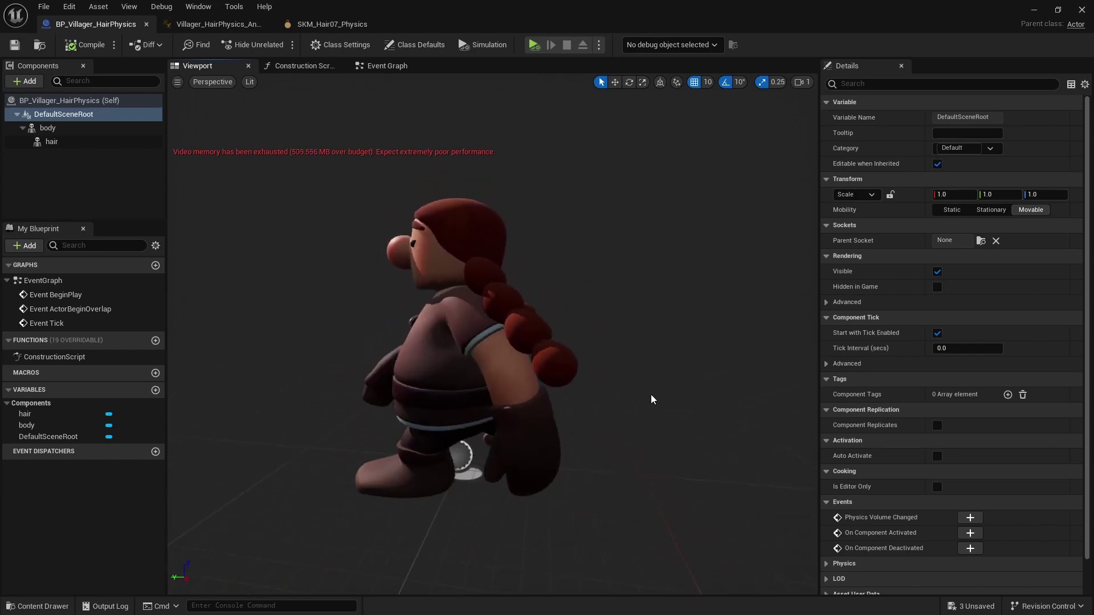
{"action": "left_click", "coordinate": [211, 26]}
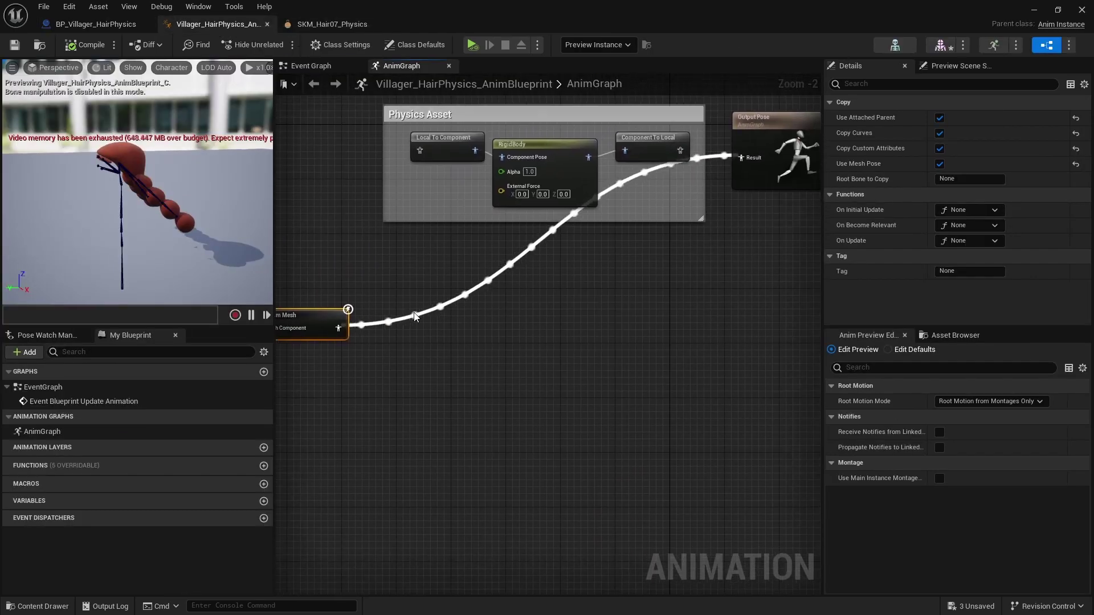
{"action": "right_click_drag", "start_coordinate": [542, 390], "coordinate": [549, 362]}
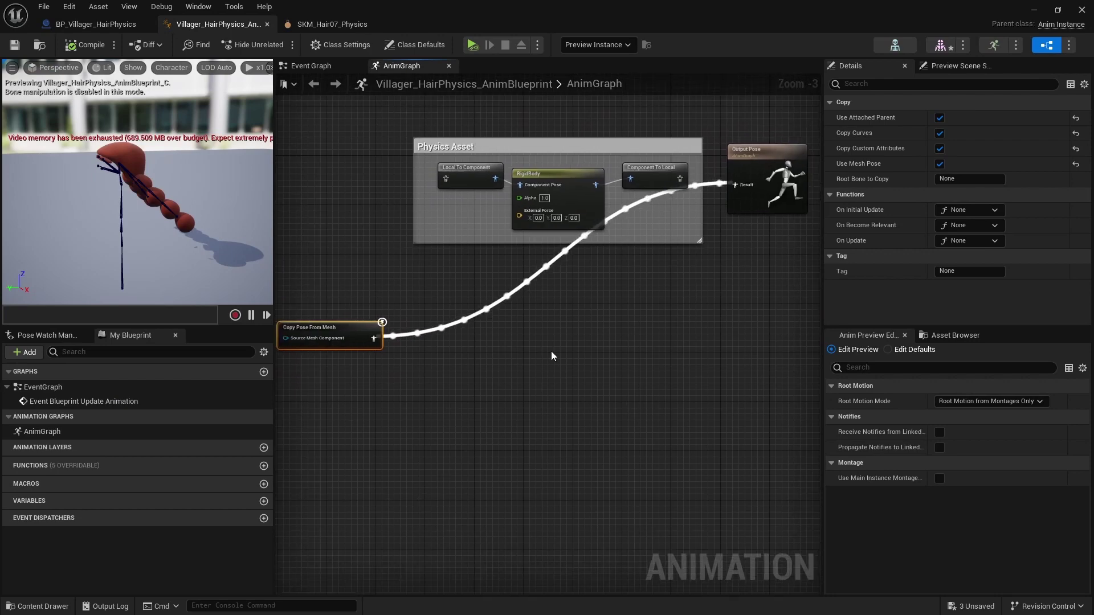
{"action": "right_click", "coordinate": [519, 351]}
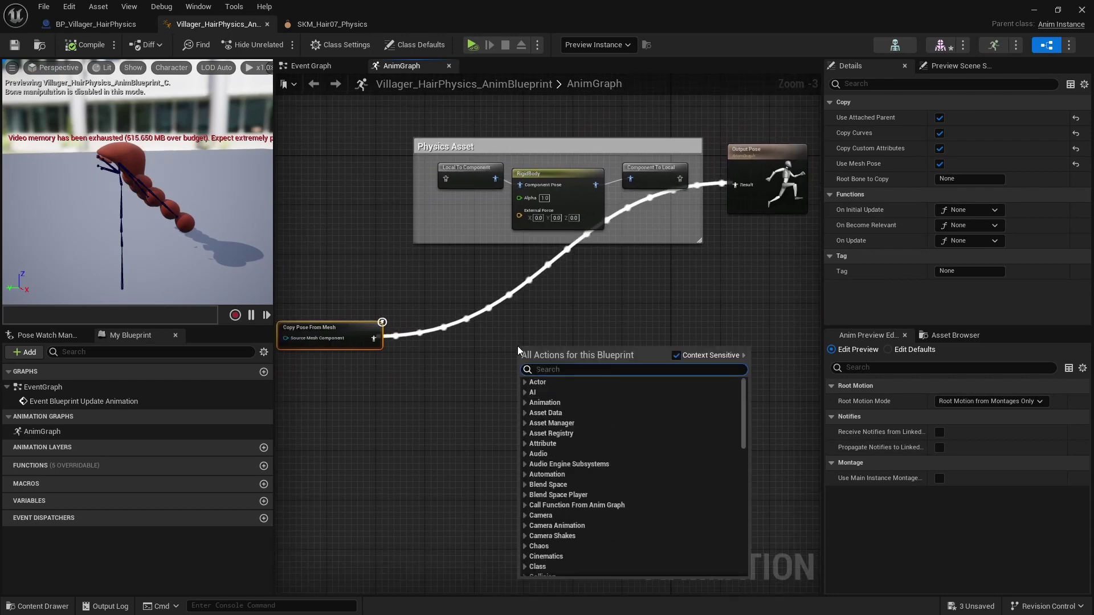
{"action": "type", "text": "anim dyna"}
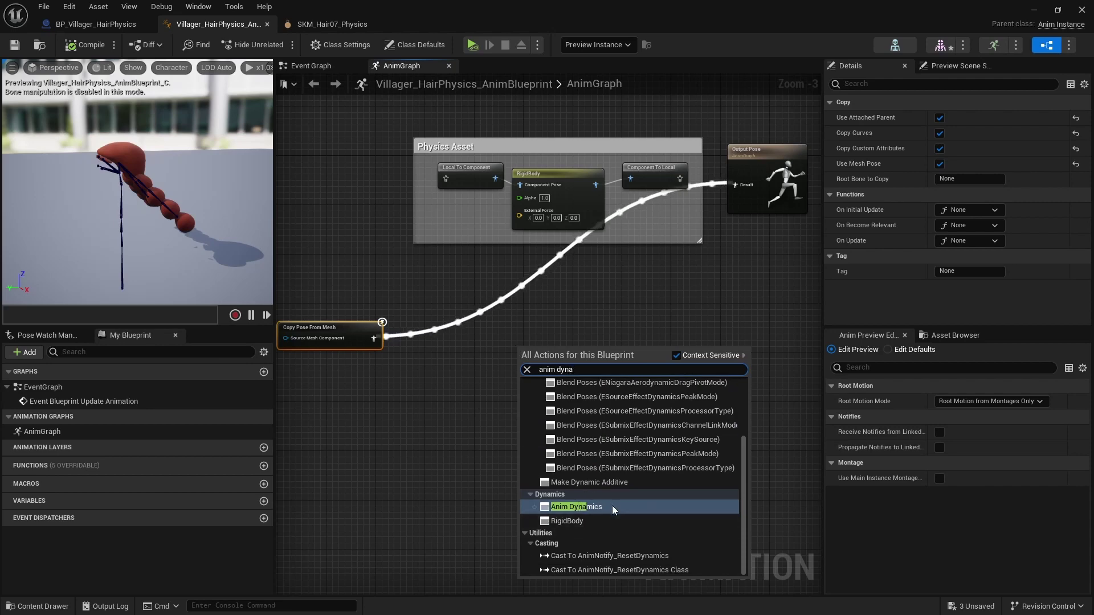
{"action": "left_click", "coordinate": [612, 507]}
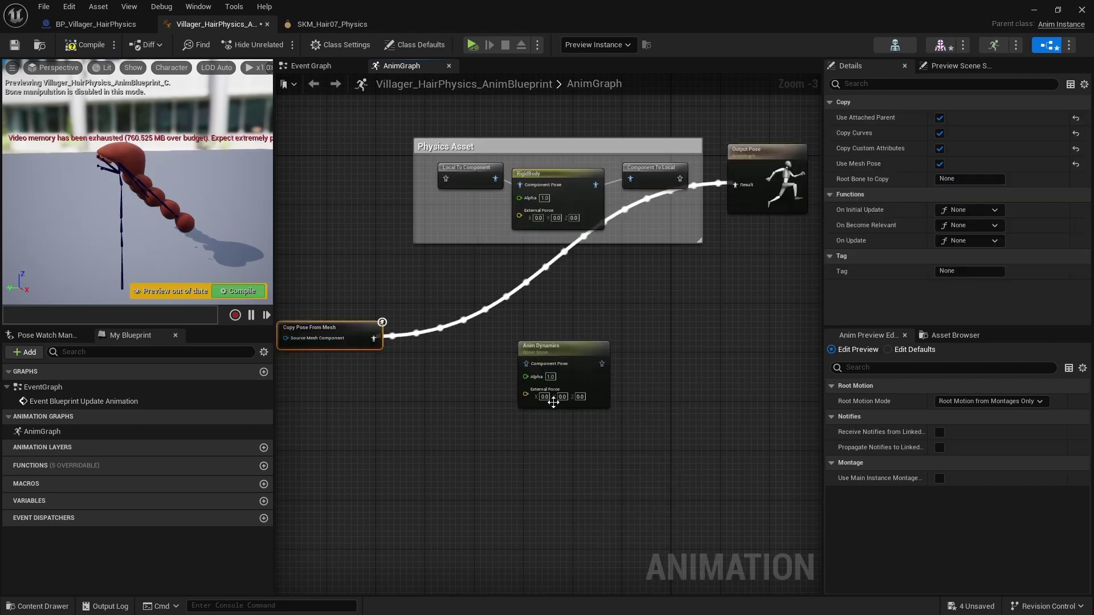
{"action": "right_click_drag", "start_coordinate": [443, 411], "coordinate": [350, 405]}
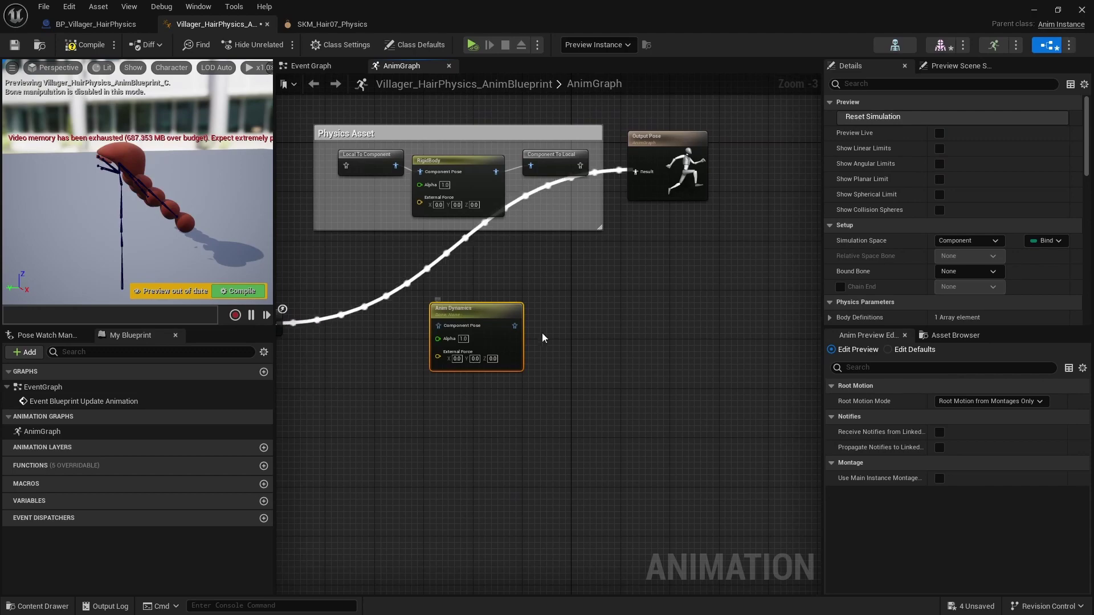
Wire the Anim Dynamics node between Copy Pose From Mesh and Output Pose through space conversion nodes, and compile the blueprint.
{"action": "scroll", "coordinate": [551, 344], "scroll_direction": "up", "scroll_amount": 2}
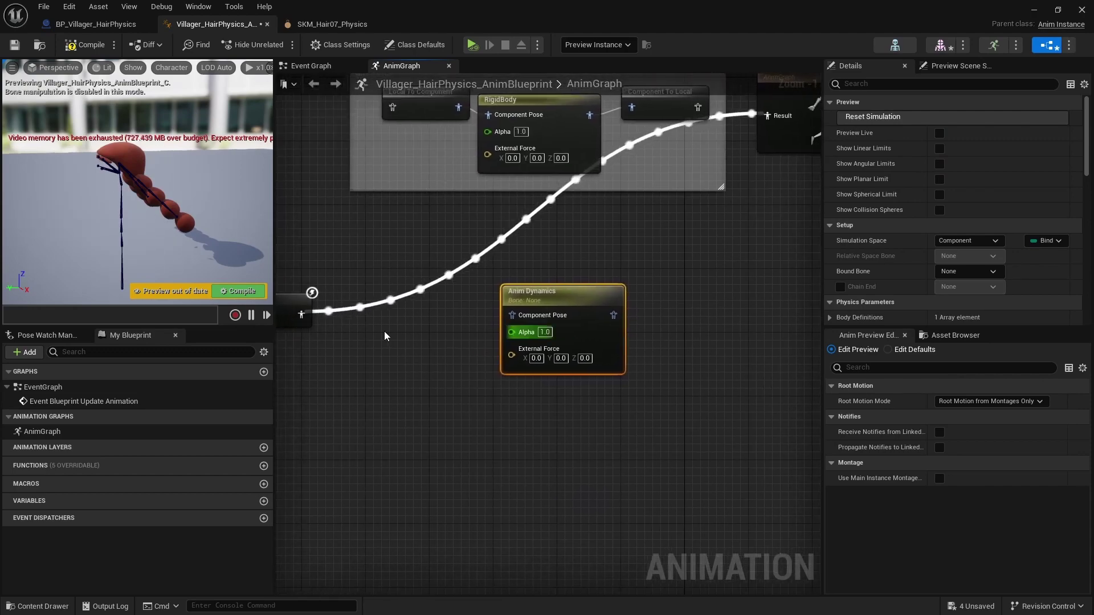
{"action": "right_click_drag", "start_coordinate": [385, 337], "coordinate": [442, 324]}
{"action": "left_click_drag", "start_coordinate": [498, 309], "coordinate": [585, 306]}
{"action": "right_click_drag", "start_coordinate": [672, 254], "coordinate": [489, 313]}
{"action": "left_click_drag", "start_coordinate": [487, 362], "coordinate": [639, 158]}
{"action": "right_click_drag", "start_coordinate": [625, 379], "coordinate": [730, 322]}
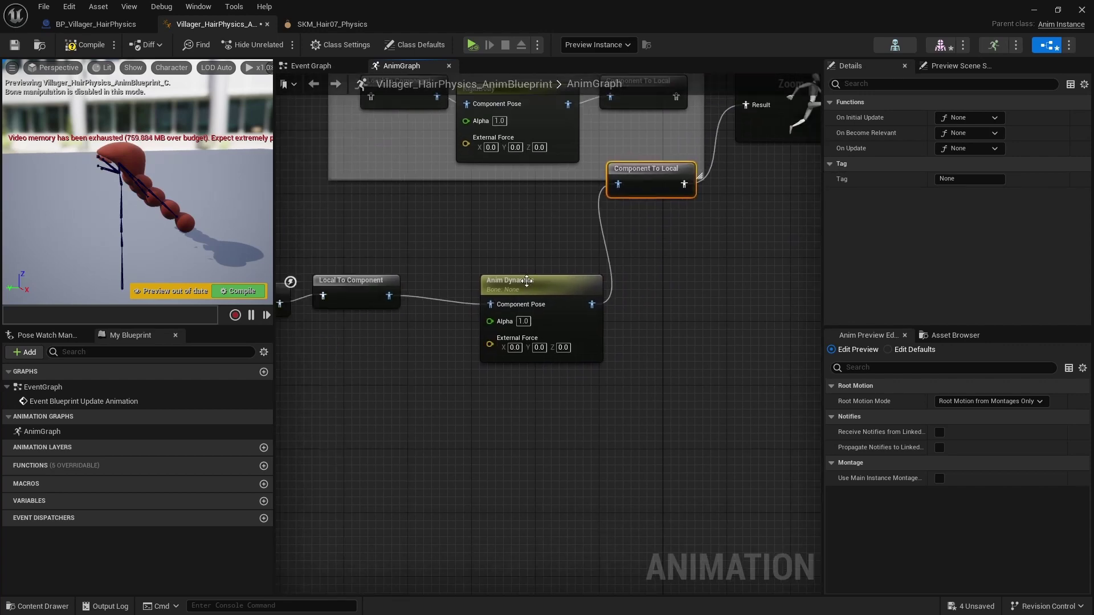
{"action": "left_click_drag", "start_coordinate": [529, 283], "coordinate": [497, 282]}
{"action": "left_click", "coordinate": [73, 45]}
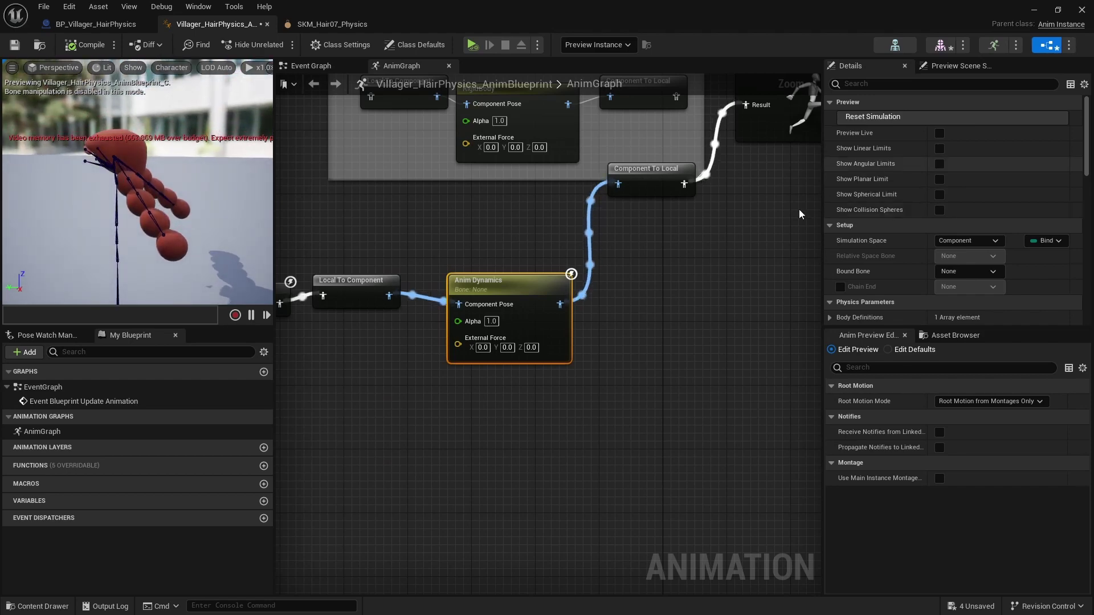
Set the Anim Dynamics node's Simulation Space to Bone Relative and widen its details area.
{"action": "left_click_drag", "start_coordinate": [823, 216], "coordinate": [764, 216]}
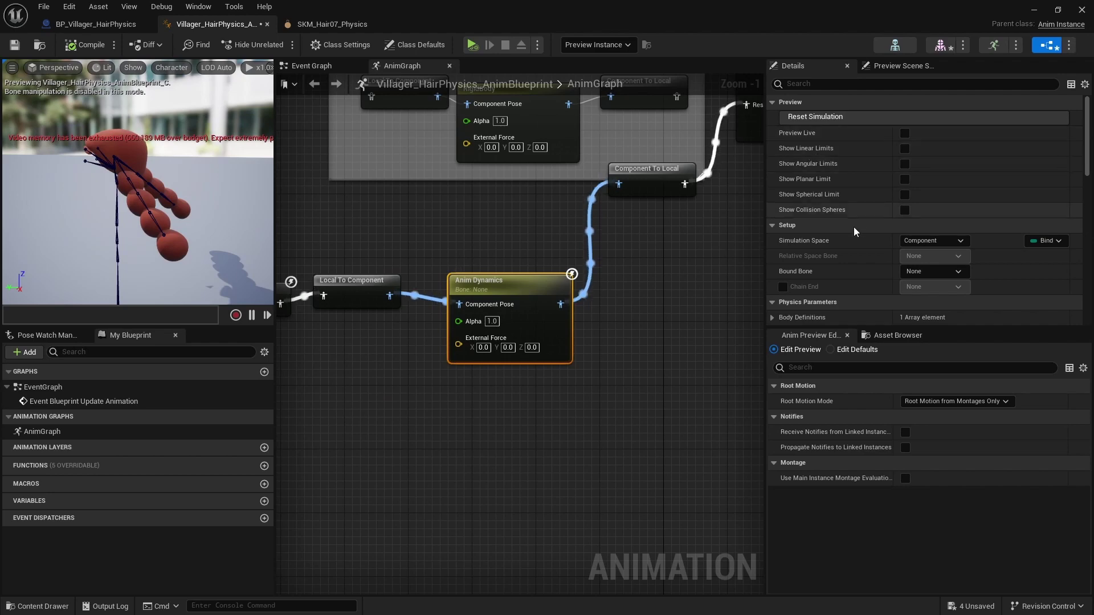
{"action": "scroll", "coordinate": [891, 220], "scroll_direction": "down", "scroll_amount": 3}
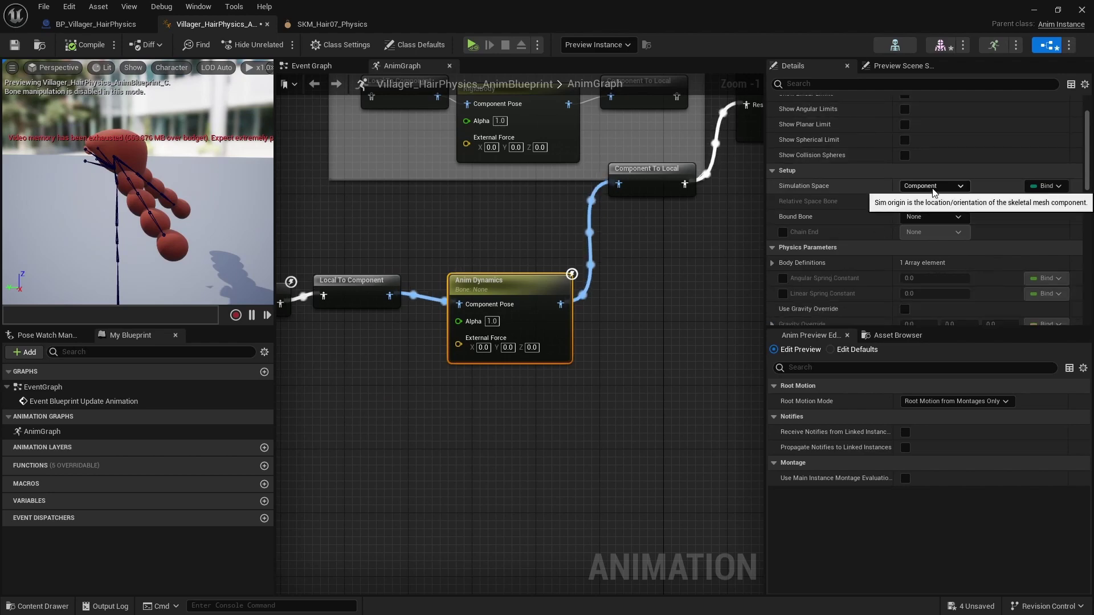
{"action": "left_click", "coordinate": [932, 188]}
{"action": "left_click", "coordinate": [924, 241]}
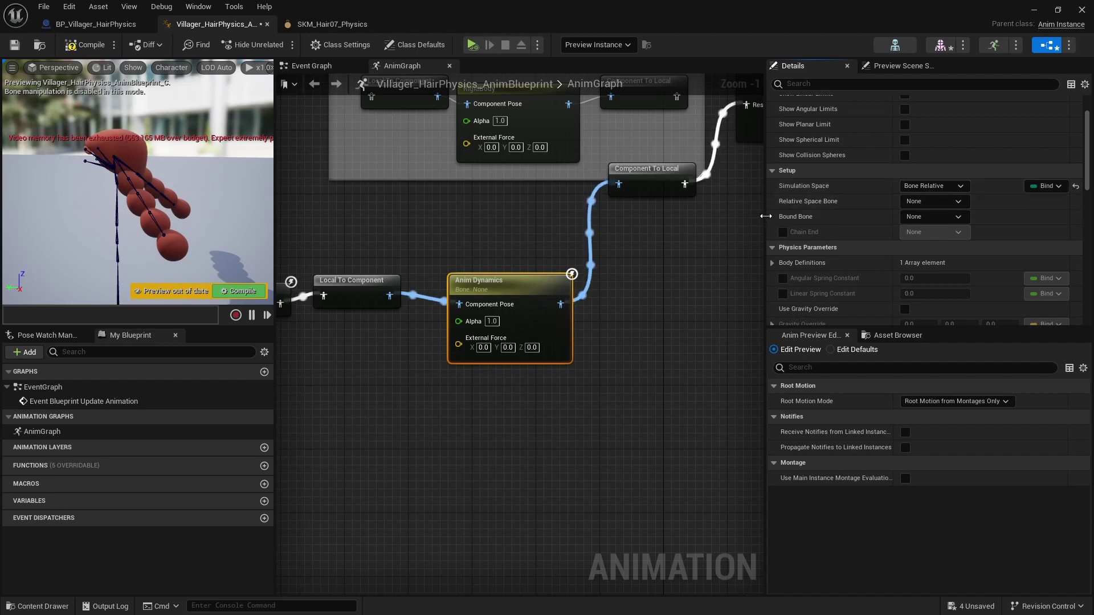
{"action": "left_click_drag", "start_coordinate": [766, 239], "coordinate": [735, 228]}
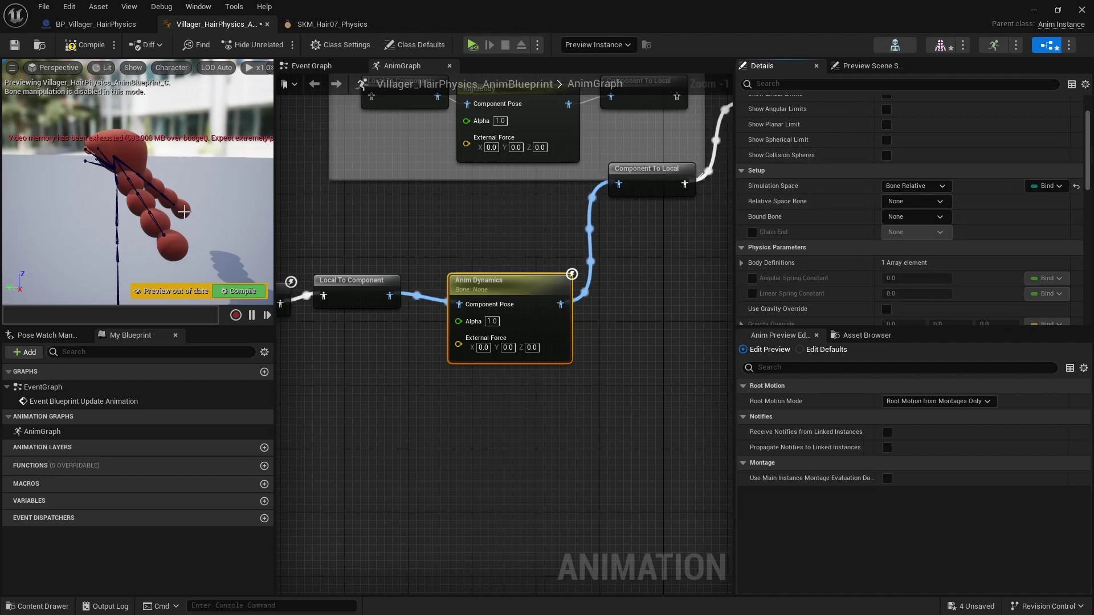
Set the Anim Dynamics node's Relative Space Bone to head.
{"action": "left_click", "coordinate": [929, 208]}
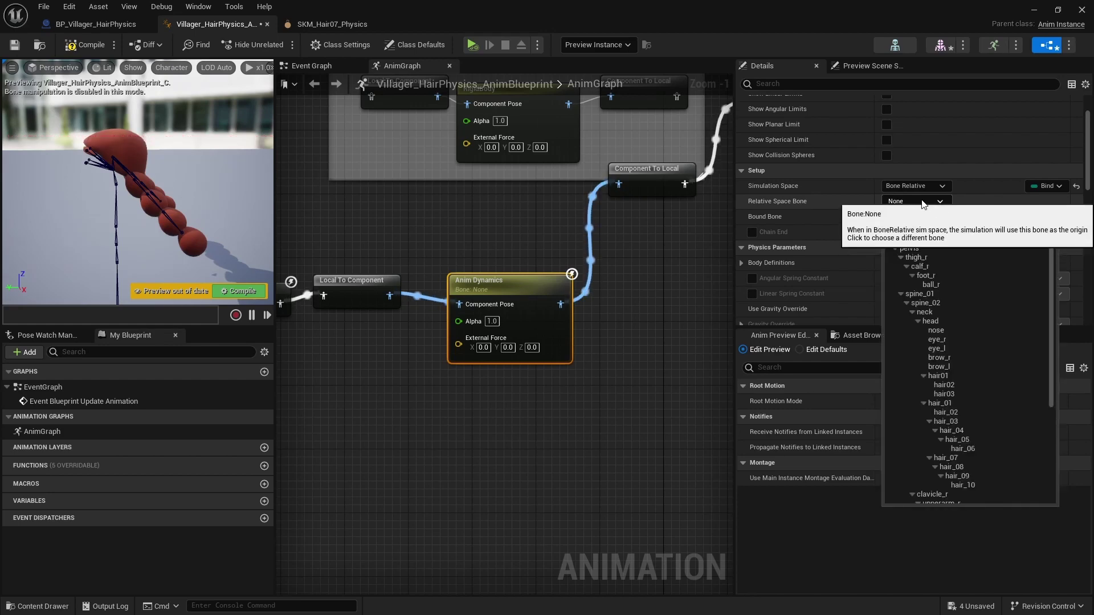
{"action": "left_click_drag", "start_coordinate": [137, 188], "coordinate": [228, 188], "text": "alt"}
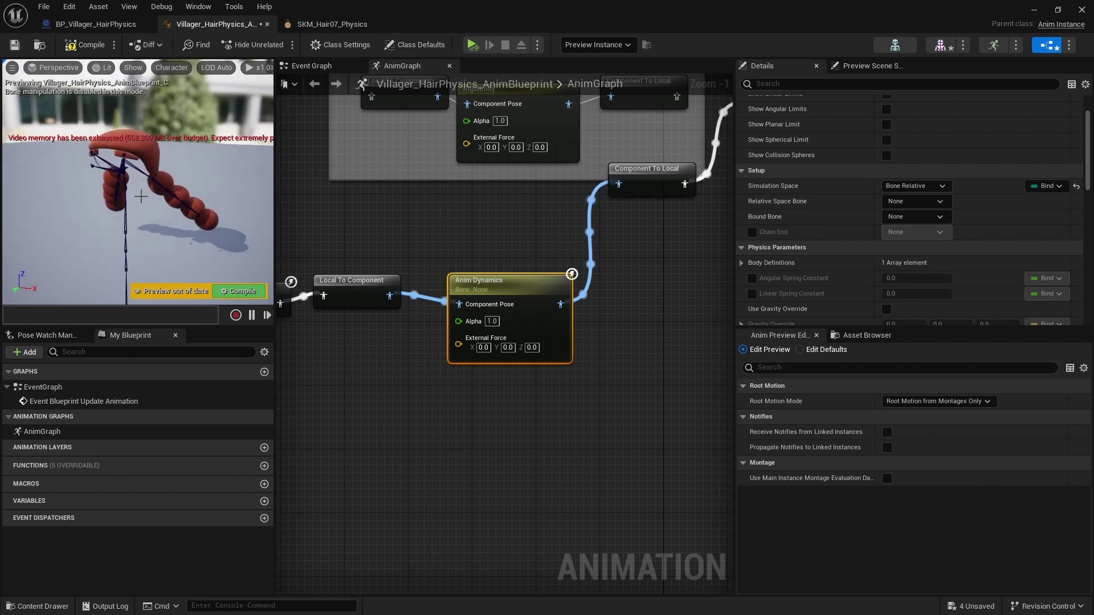
{"action": "left_click_drag", "start_coordinate": [141, 196], "coordinate": [142, 184], "text": "alt"}
{"action": "left_click", "coordinate": [908, 199]}
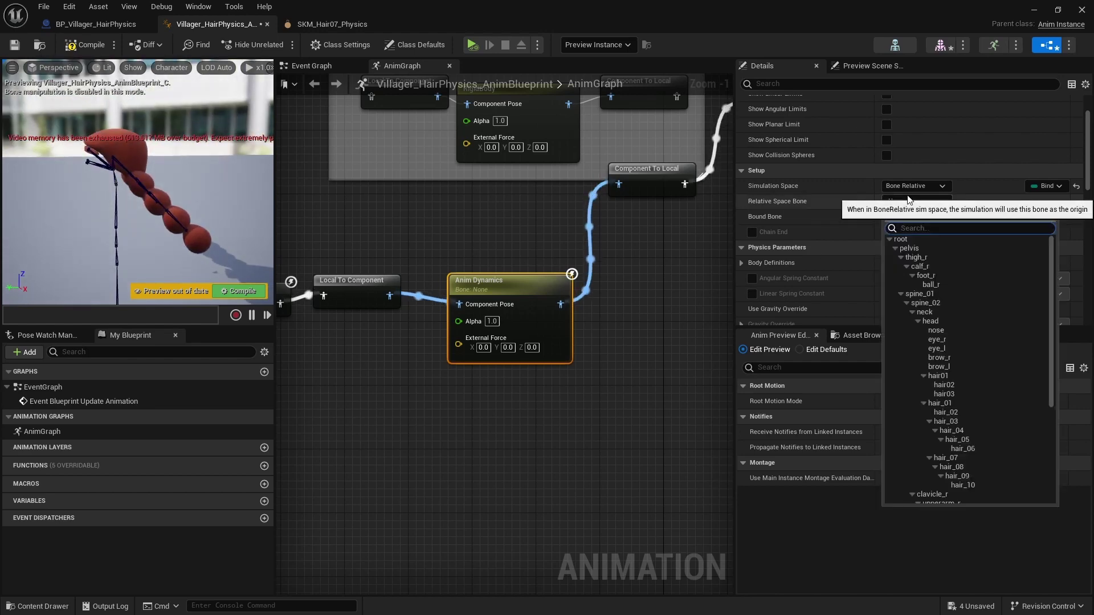
{"action": "type", "text": "head"}
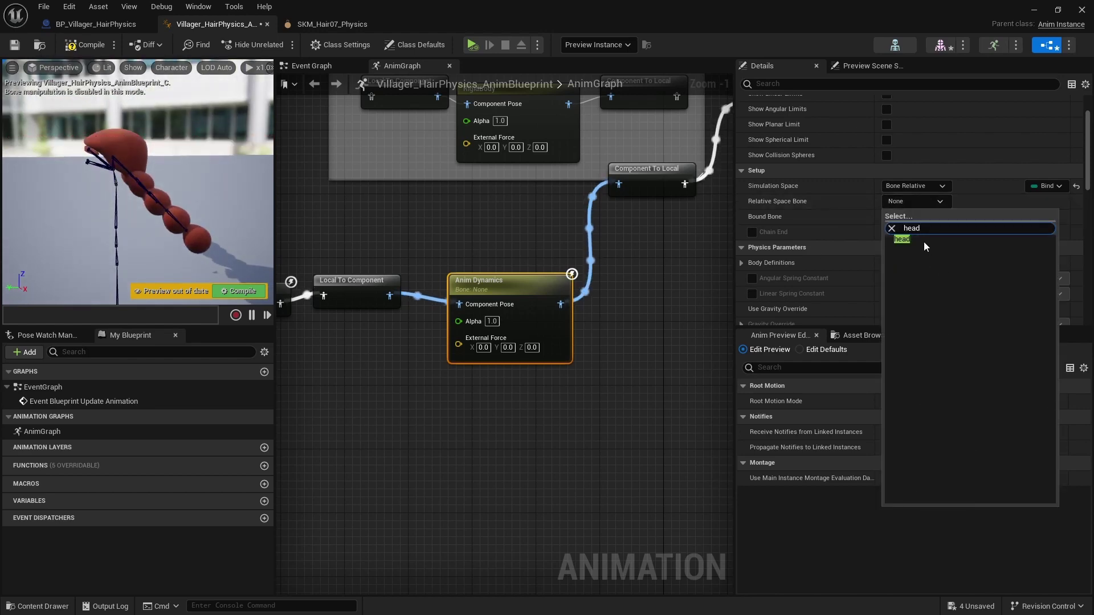
{"action": "left_click", "coordinate": [918, 240]}
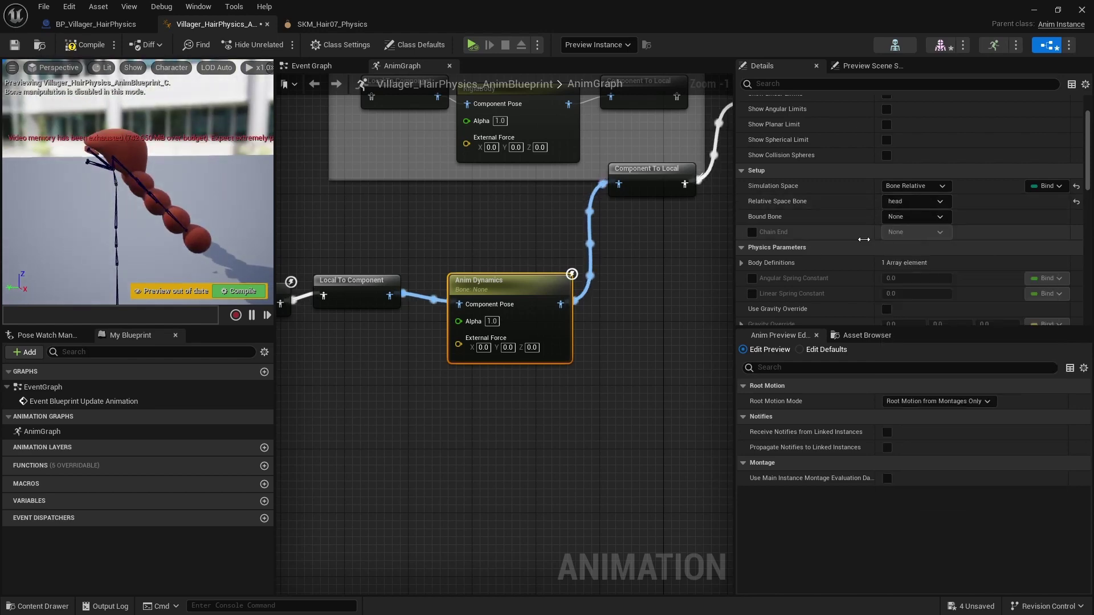
Set the Anim Dynamics node's Bound Bone to hair_03 and compile the blueprint.
{"action": "left_click", "coordinate": [919, 218]}
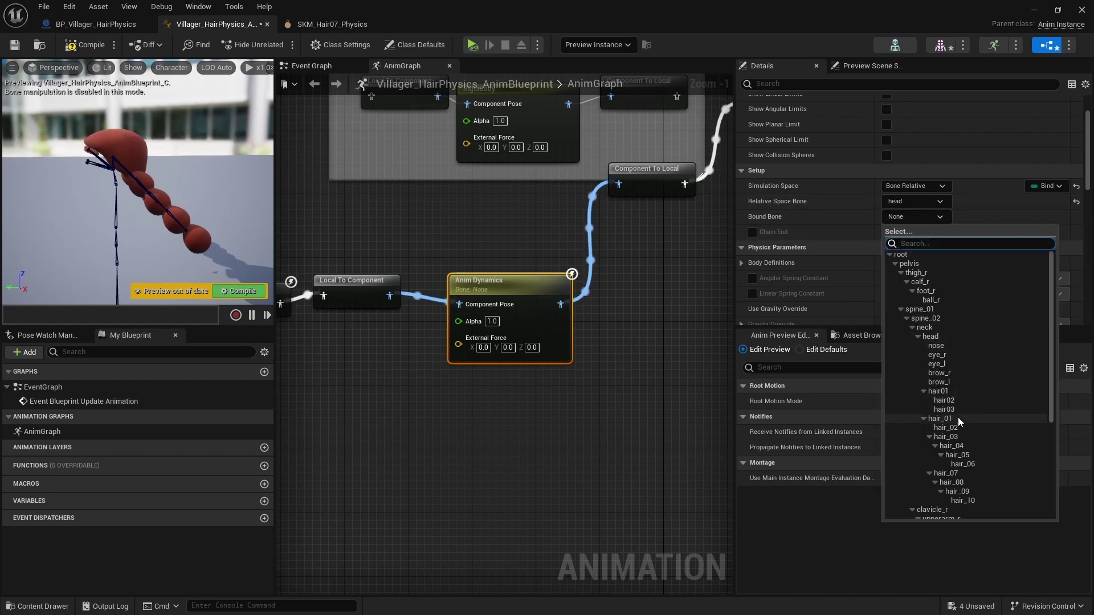
{"action": "scroll", "coordinate": [959, 419], "scroll_direction": "down", "scroll_amount": 3}
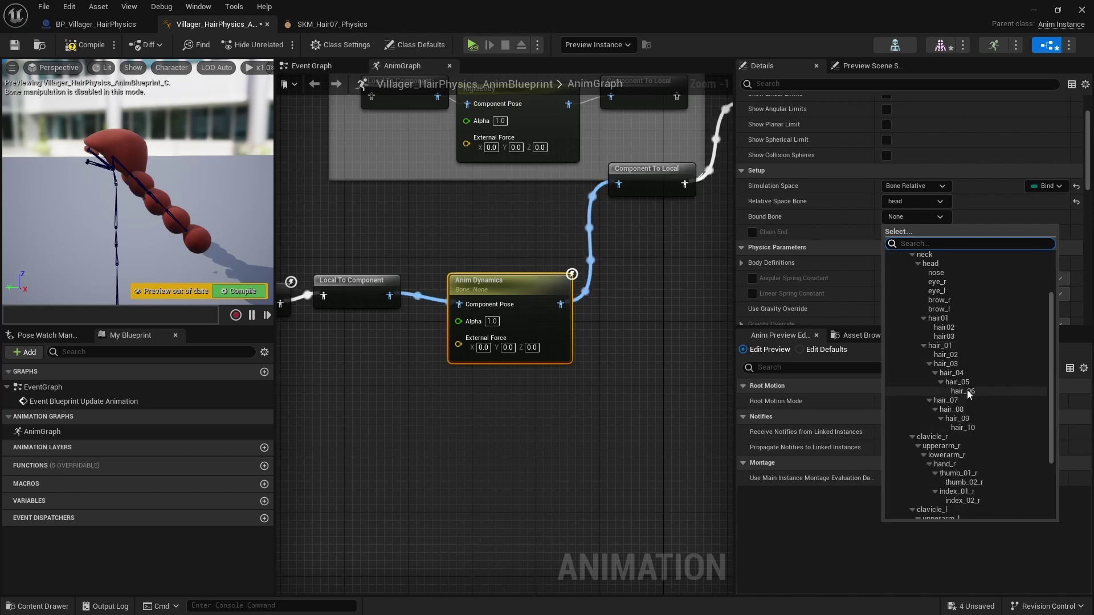
{"action": "left_click", "coordinate": [947, 365]}
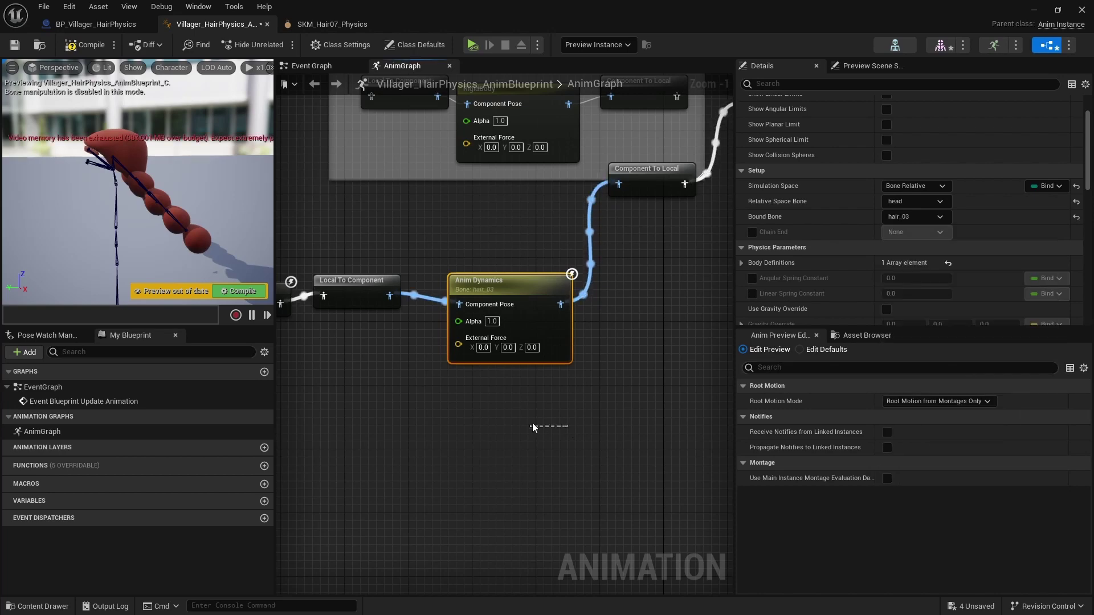
{"action": "left_click", "coordinate": [86, 44]}
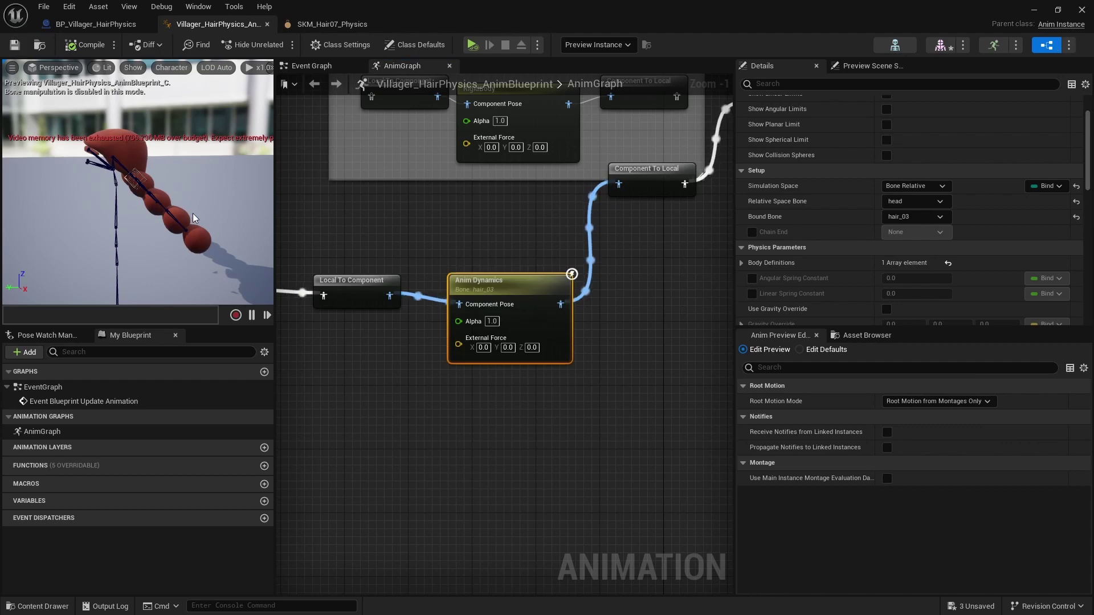
Enable Preview Live and the linear, angular, planar and spherical limit and collision sphere displays for Anim Dynamics, and compile.
{"action": "left_click_drag", "start_coordinate": [193, 213], "coordinate": [108, 214], "text": "alt"}
{"action": "scroll", "coordinate": [193, 213], "scroll_direction": "up", "scroll_amount": 3}
{"action": "left_click_drag", "start_coordinate": [193, 213], "coordinate": [165, 214], "text": "alt"}
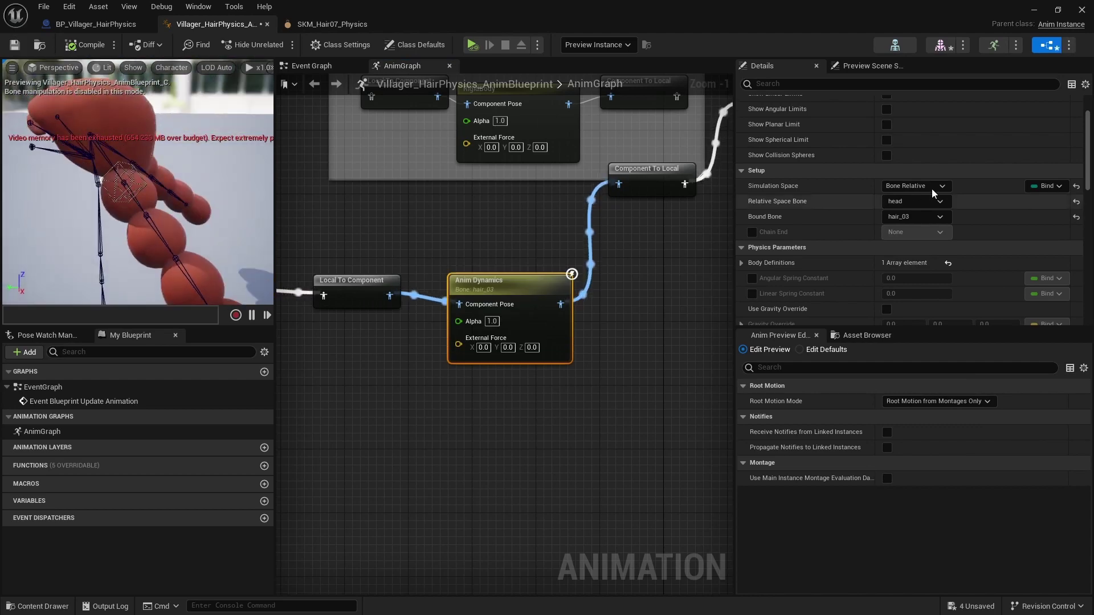
{"action": "scroll", "coordinate": [1089, 166], "scroll_direction": "up", "scroll_amount": 2}
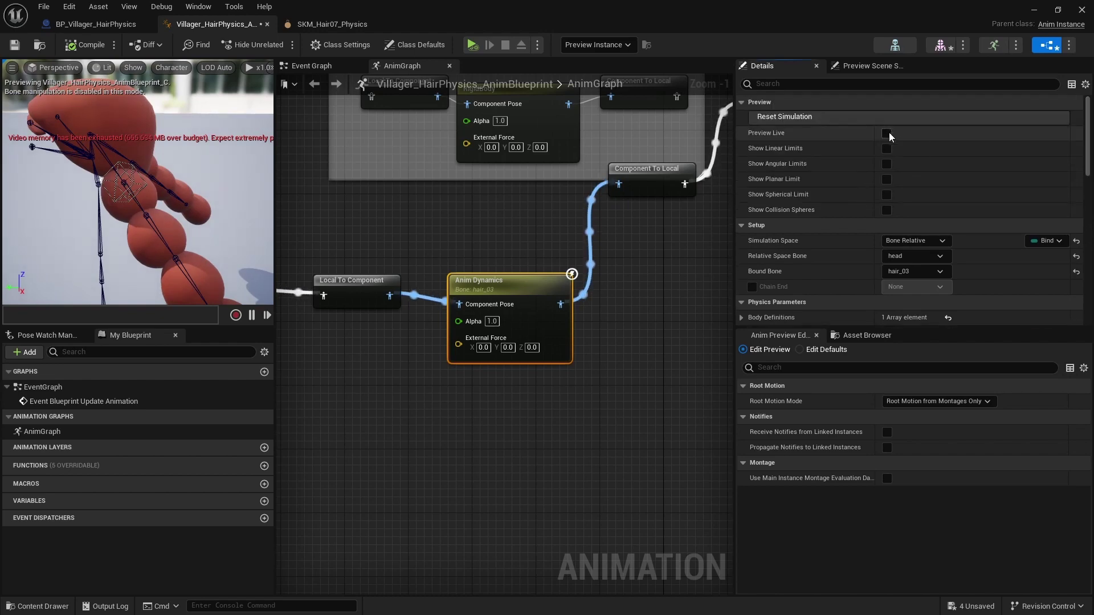
{"action": "left_click", "coordinate": [888, 134]}
{"action": "left_click", "coordinate": [887, 148]}
{"action": "left_click", "coordinate": [888, 134]}
{"action": "left_click", "coordinate": [887, 164]}
{"action": "left_click", "coordinate": [887, 180]}
{"action": "left_click", "coordinate": [888, 195]}
{"action": "left_click", "coordinate": [888, 210]}
{"action": "left_click", "coordinate": [82, 47]}
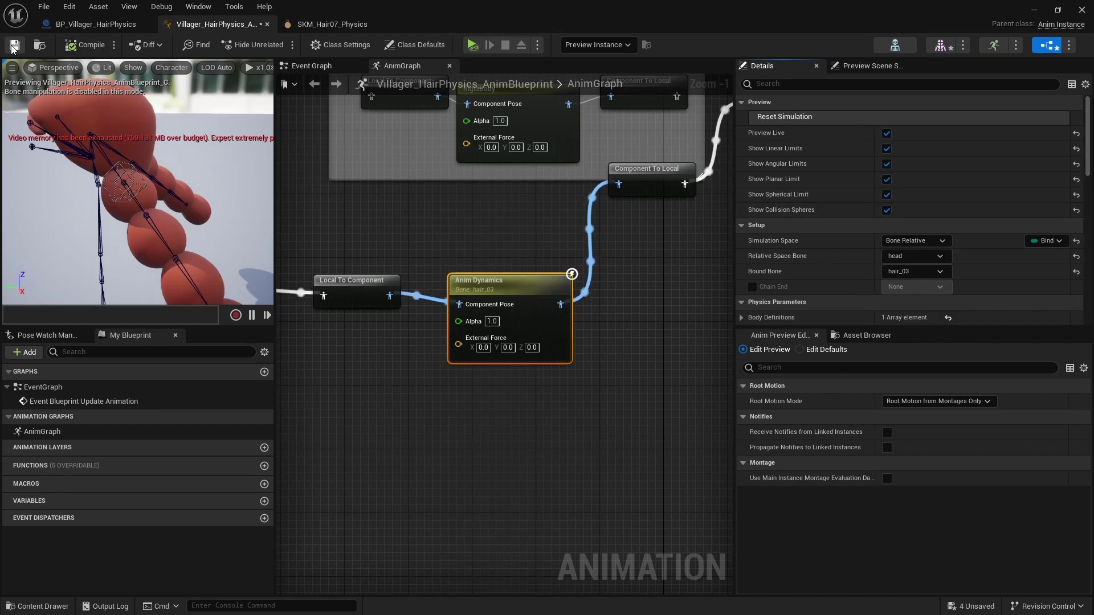
Check the character's hair motion in the BP_Villager_HairPhysics viewport and return to the animation blueprint.
{"action": "scroll", "coordinate": [963, 190], "scroll_direction": "down", "scroll_amount": 5}
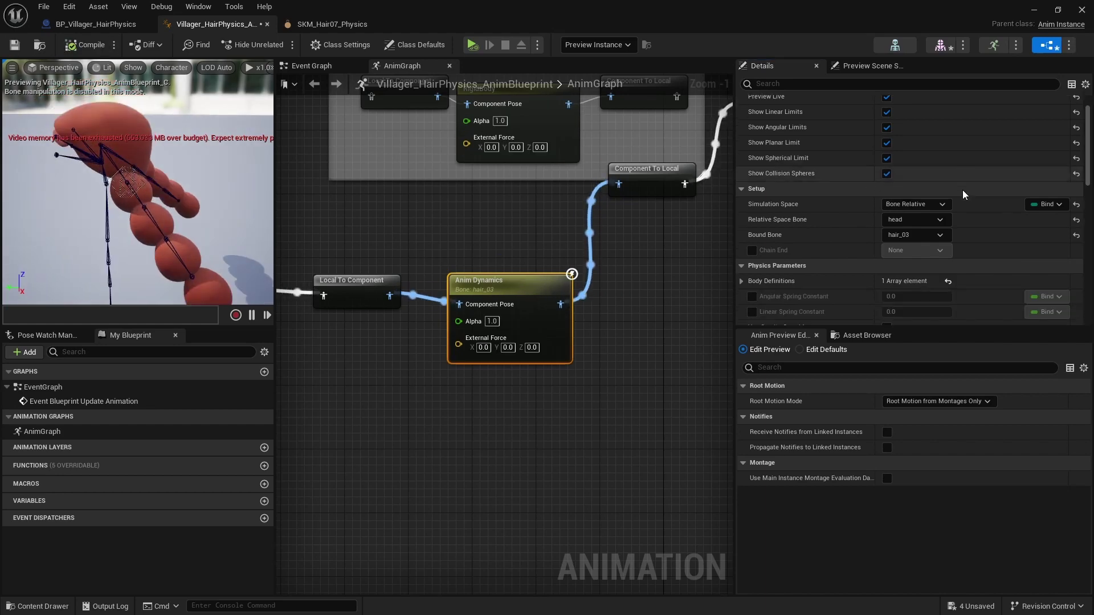
{"action": "scroll", "coordinate": [949, 275], "scroll_direction": "up", "scroll_amount": 5}
{"action": "left_click", "coordinate": [91, 24]}
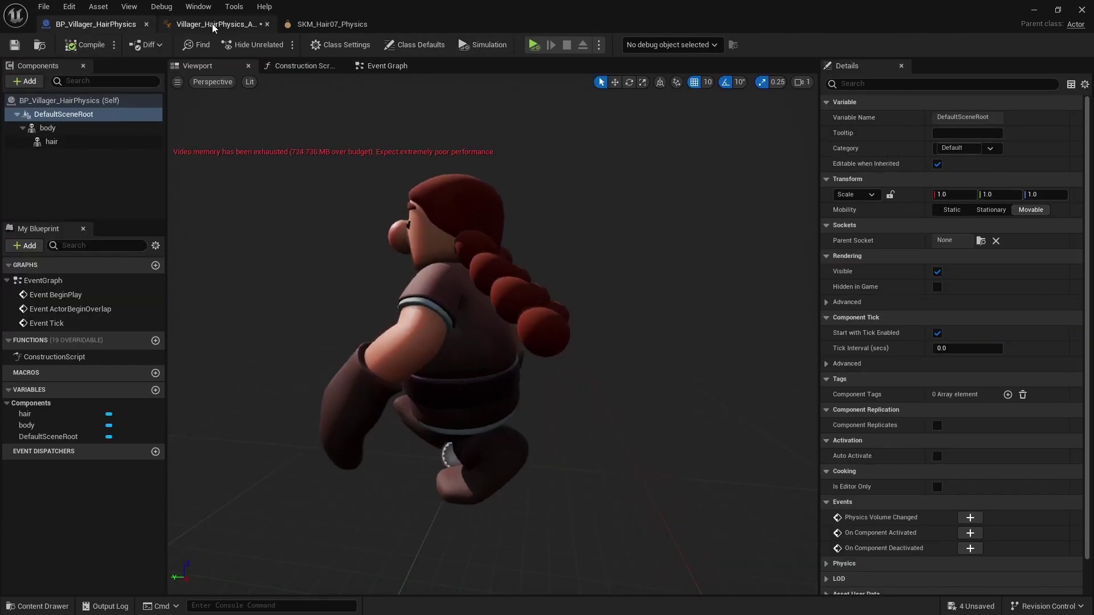
{"action": "left_click", "coordinate": [228, 24]}
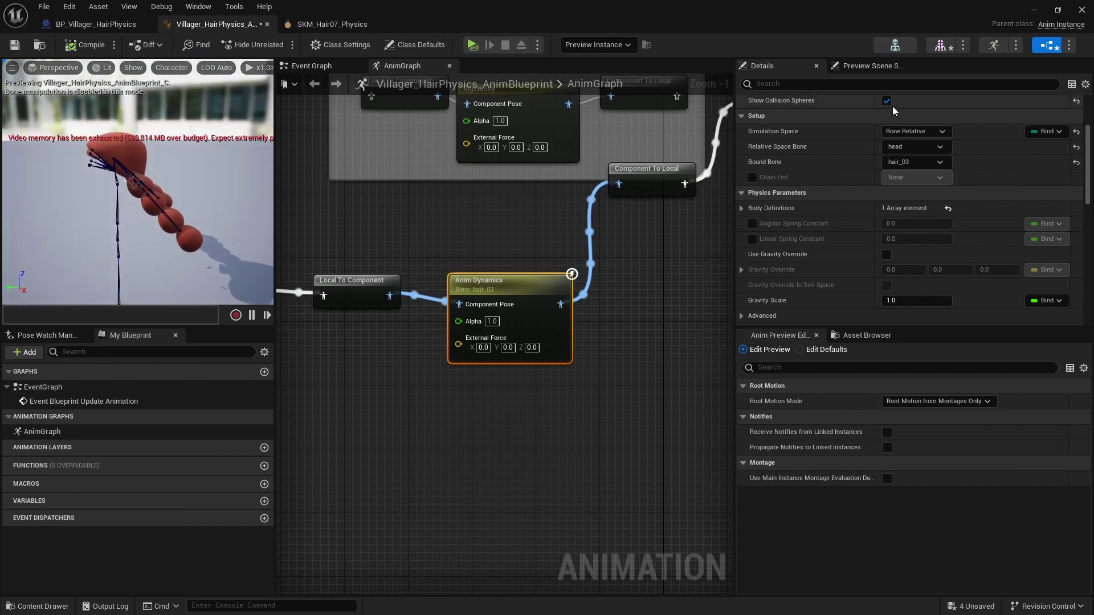
{"action": "left_click", "coordinate": [870, 66]}
{"action": "left_click", "coordinate": [962, 120]}
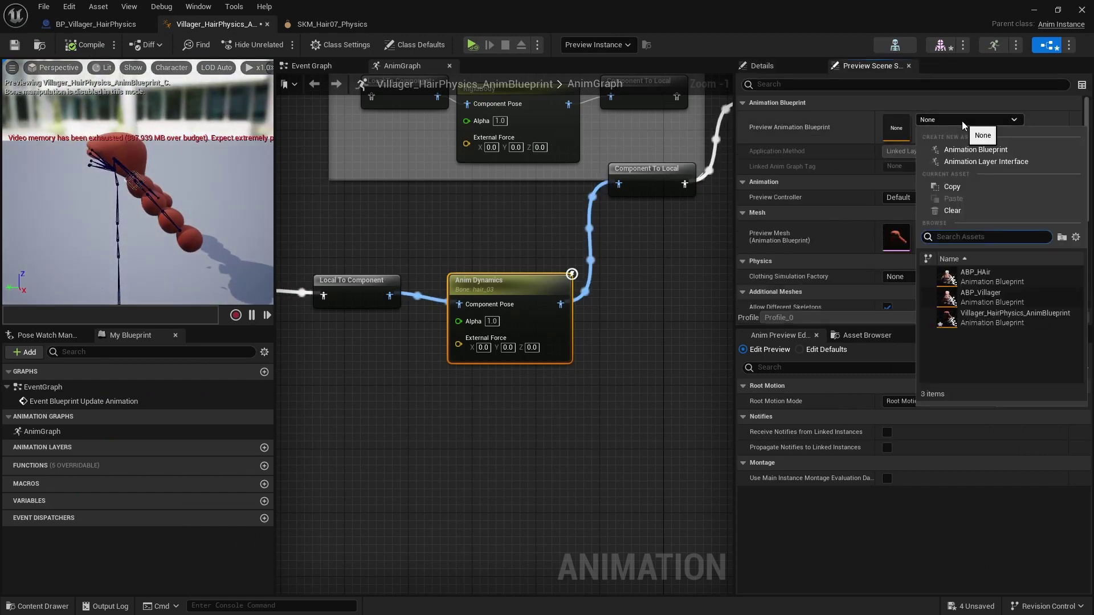
{"action": "type", "text": "walk"}
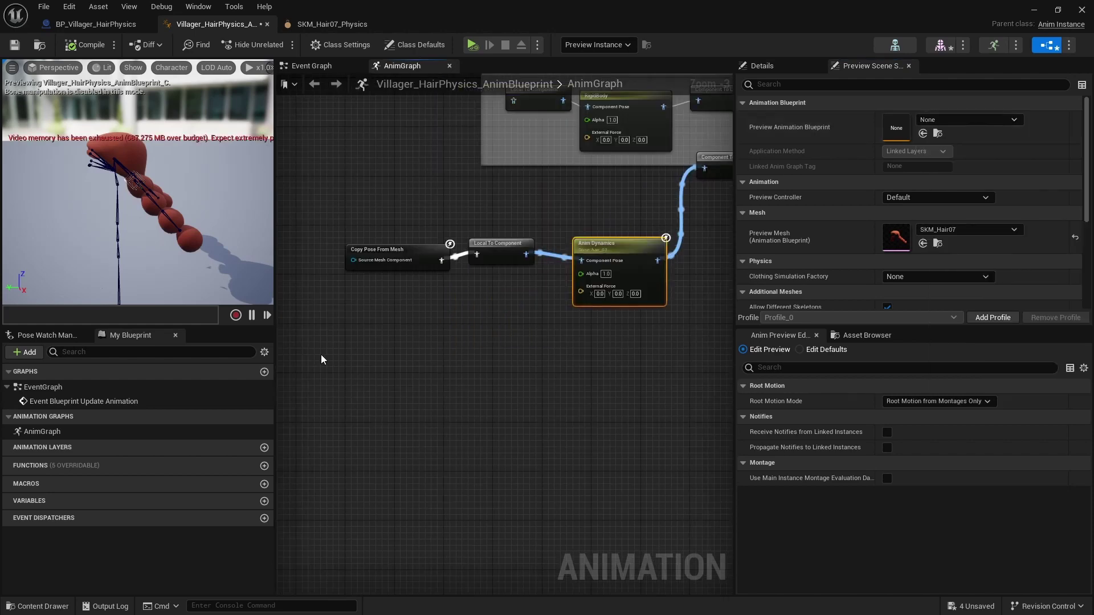
Add a Play A_Walk sequence node, feed it into Local To Component in place of Copy Pose From Mesh, and compile.
{"action": "right_click", "coordinate": [374, 360]}
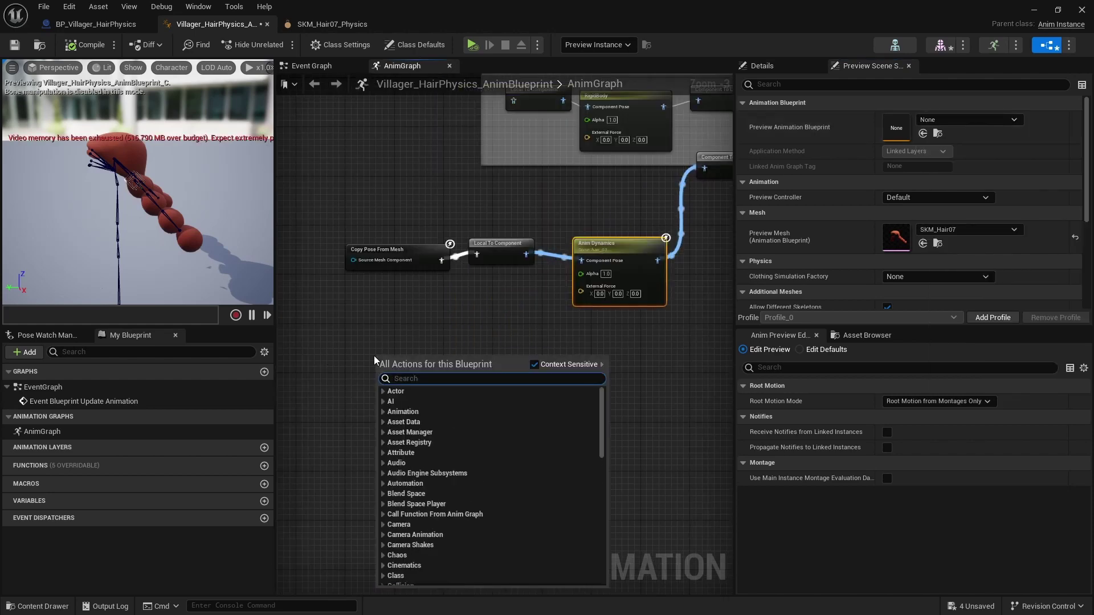
{"action": "type", "text": "playwalk"}
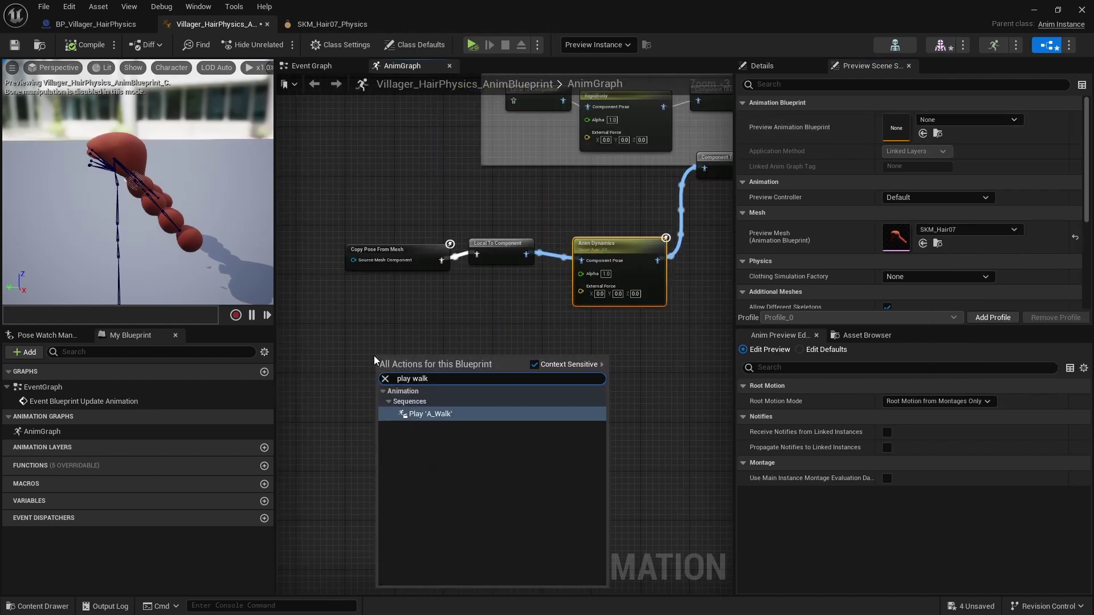
{"action": "left_click", "coordinate": [438, 415]}
{"action": "left_click_drag", "start_coordinate": [408, 360], "coordinate": [408, 299]}
{"action": "right_click_drag", "start_coordinate": [510, 327], "coordinate": [438, 345]}
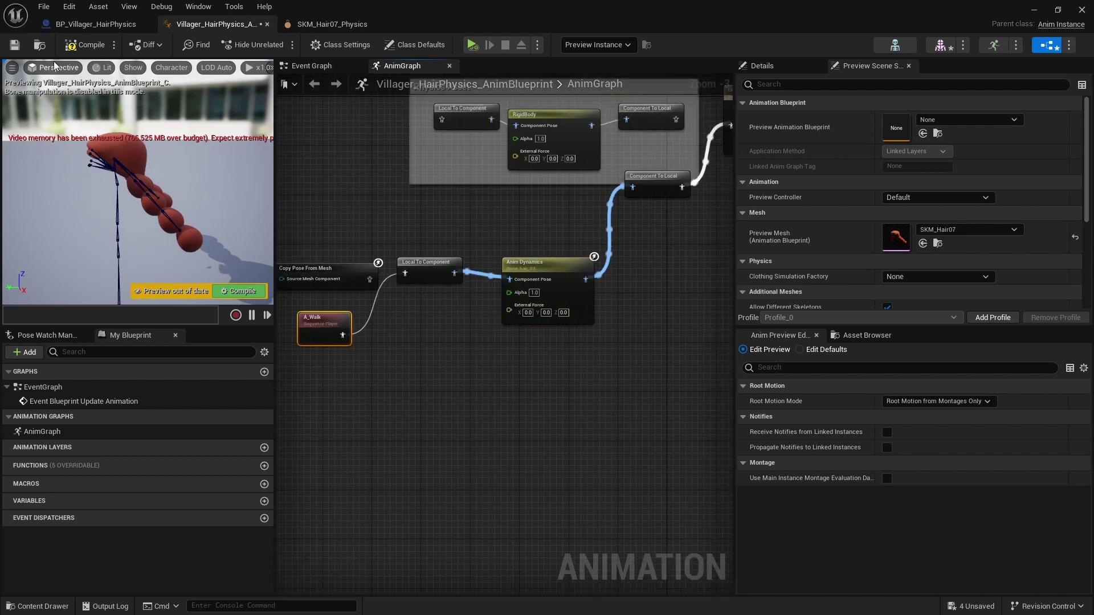
{"action": "left_click", "coordinate": [84, 45]}
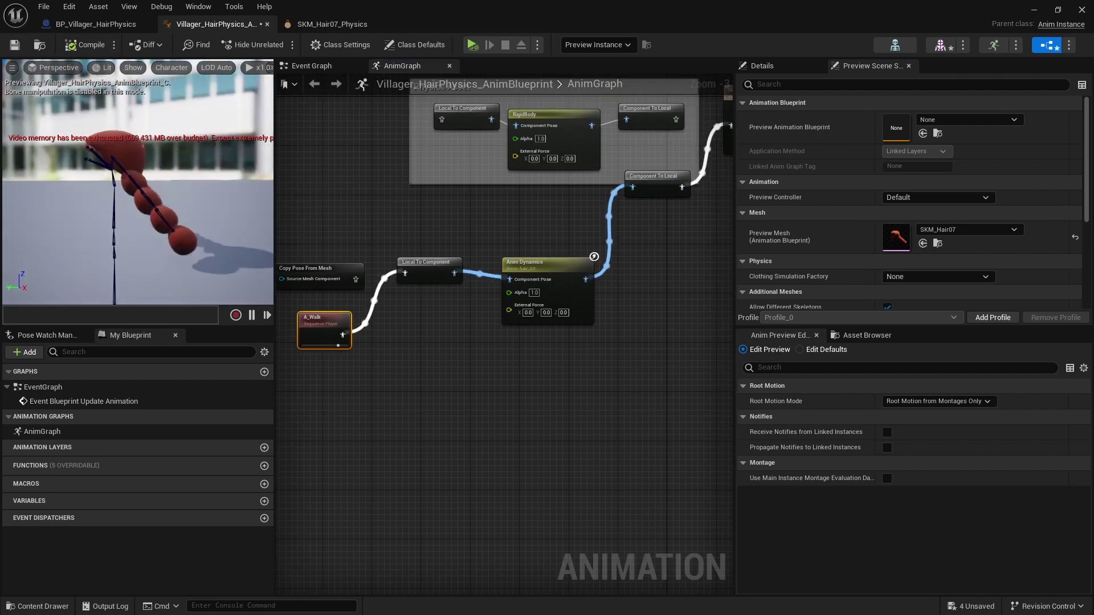
Set the A_Walk sequence player's Play Rate Basis to 0.5 and compile the animation blueprint.
{"action": "left_click", "coordinate": [789, 61]}
{"action": "left_click", "coordinate": [901, 194]}
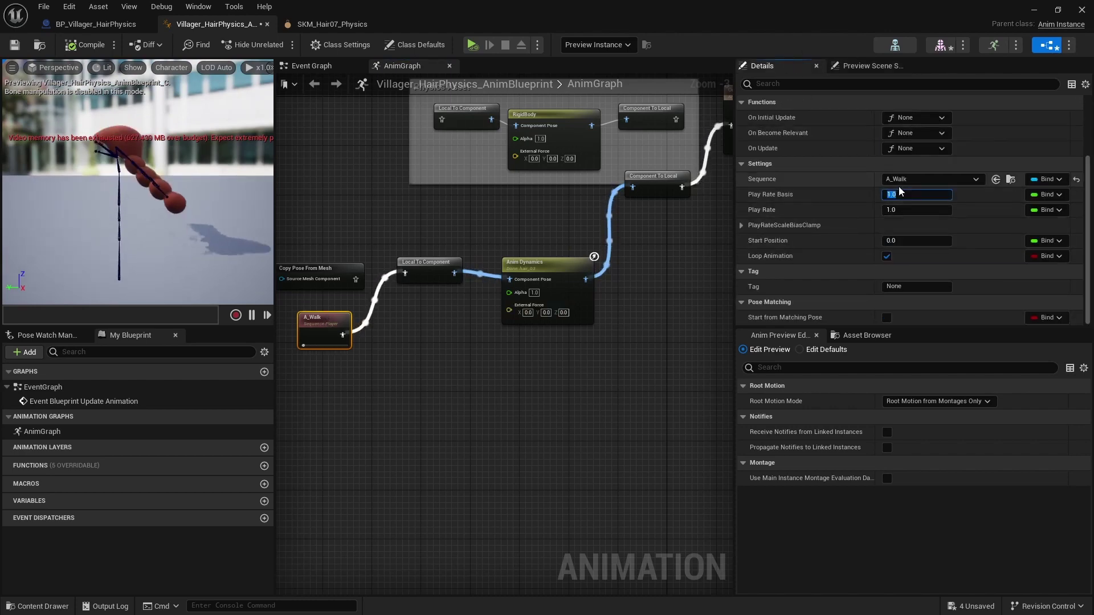
{"action": "type", "text": "0.5"}
{"action": "key", "text": "Return"}
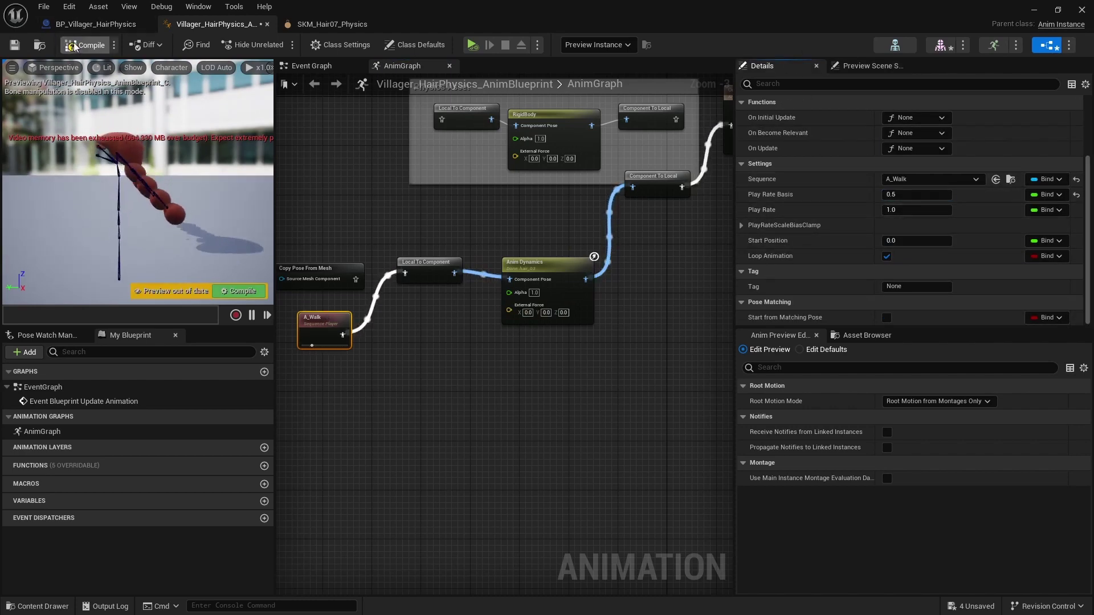
{"action": "left_click", "coordinate": [66, 46]}
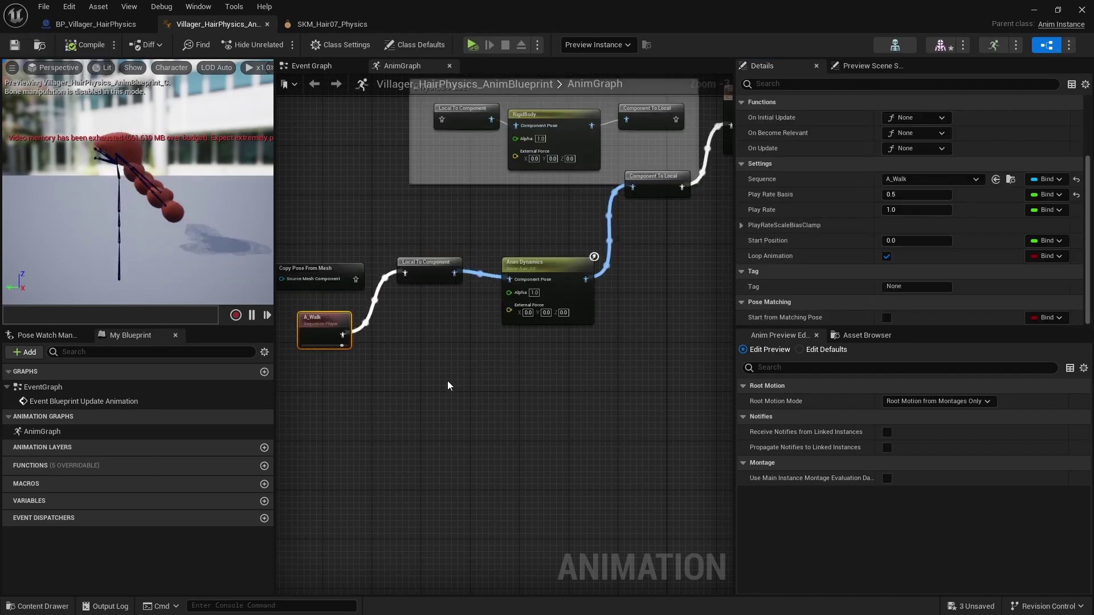
{"action": "right_click_drag", "start_coordinate": [413, 373], "coordinate": [460, 354]}
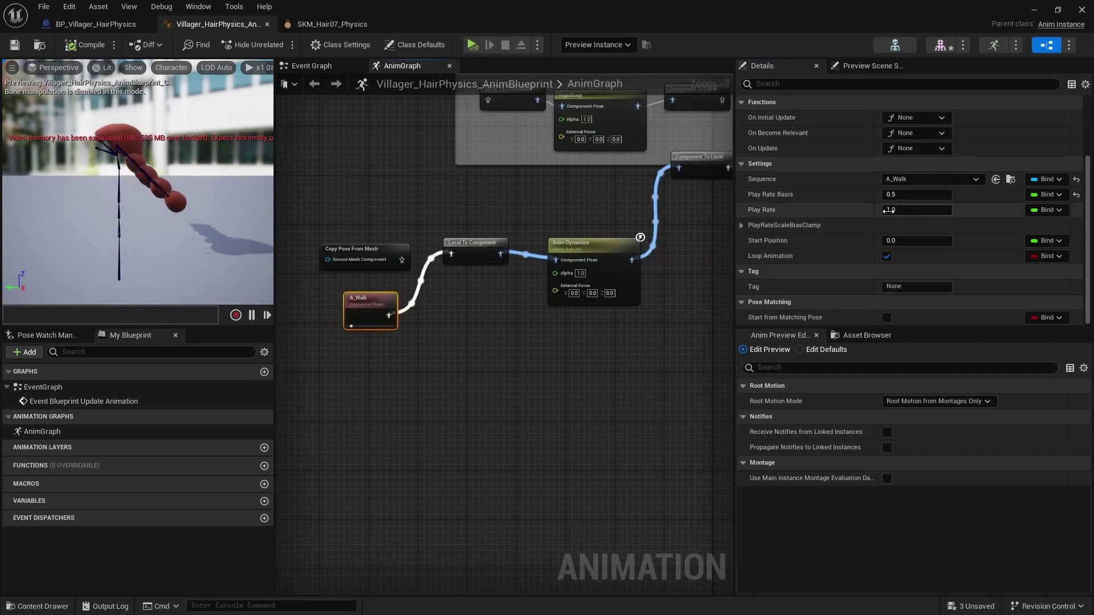
Set the A_Walk node's Play Rate Basis to 1.0 and its Play Rate to 0.5, compile, and check the hair preview.
{"action": "left_click", "coordinate": [918, 195]}
{"action": "type", "text": "1"}
{"action": "left_click", "coordinate": [914, 207]}
{"action": "type", "text": ".5"}
{"action": "key", "text": "Return"}
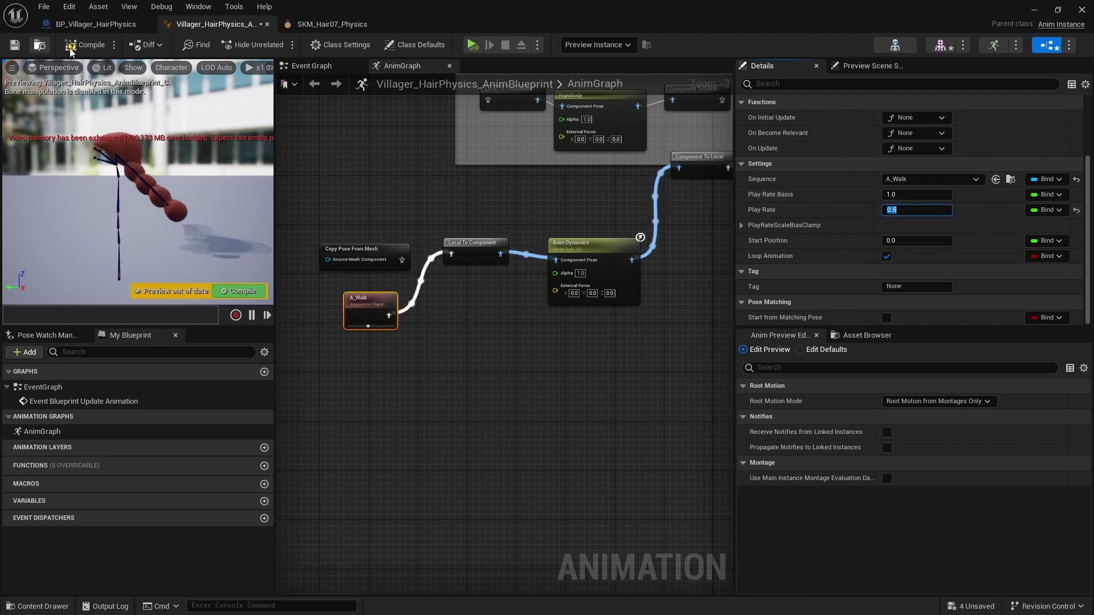
{"action": "left_click", "coordinate": [397, 337]}
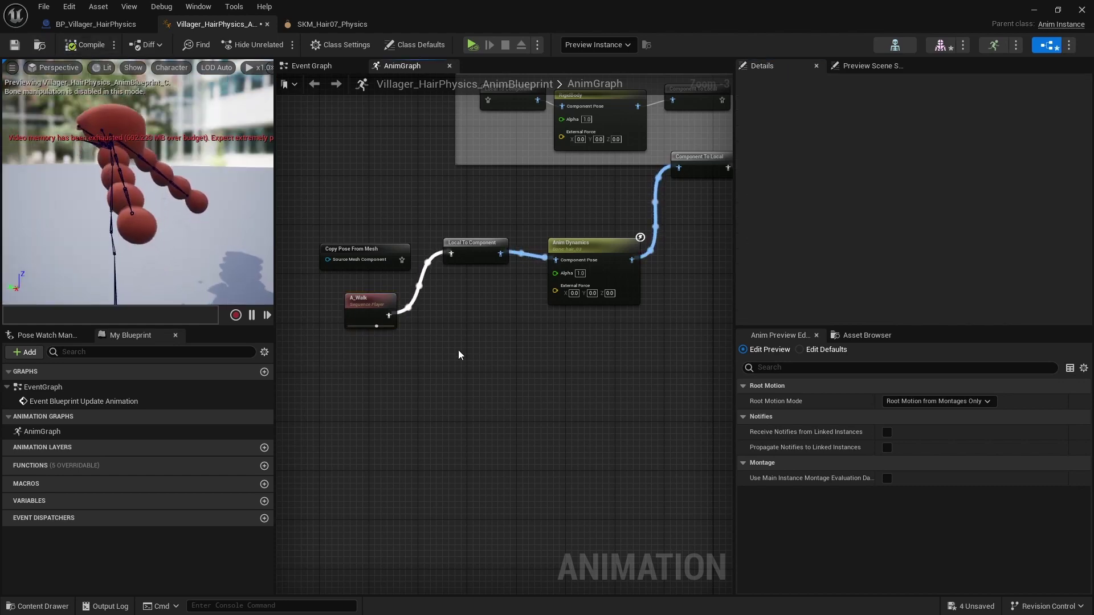
{"action": "left_click_drag", "start_coordinate": [118, 251], "coordinate": [189, 234], "text": "alt"}
{"action": "right_click_drag", "start_coordinate": [474, 317], "coordinate": [417, 376]}
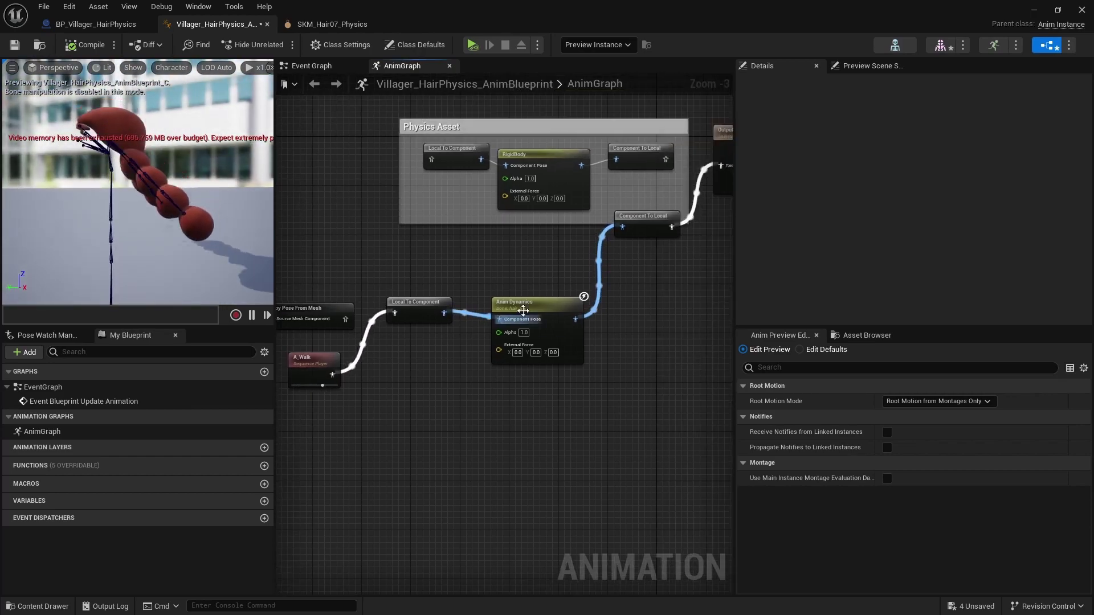
Examine the Anim Dynamics node's physics parameters, the hair_03 body definition, and its limit, force and alpha settings.
{"action": "left_click", "coordinate": [533, 306]}
{"action": "right_click_drag", "start_coordinate": [629, 365], "coordinate": [598, 407]}
{"action": "scroll", "coordinate": [541, 351], "scroll_direction": "up", "scroll_amount": 3}
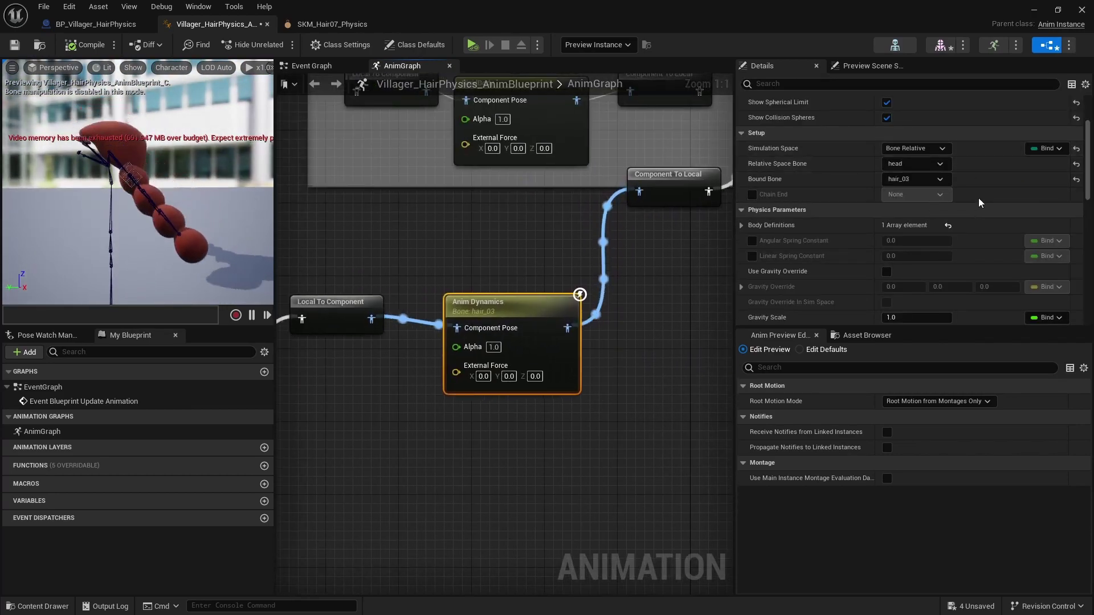
{"action": "scroll", "coordinate": [979, 195], "scroll_direction": "down", "scroll_amount": 2}
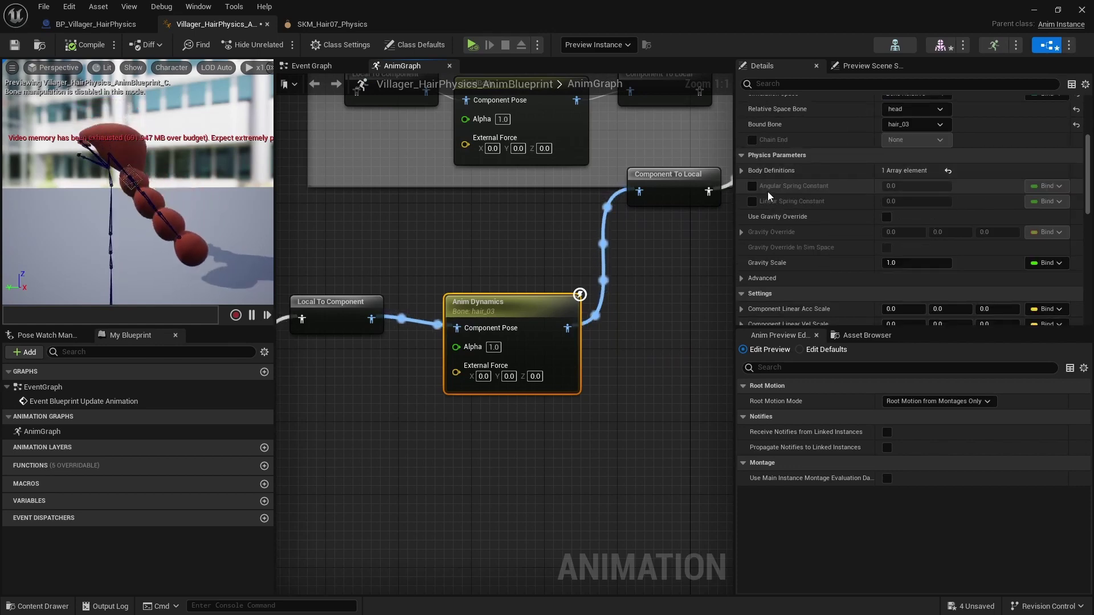
{"action": "scroll", "coordinate": [868, 233], "scroll_direction": "down", "scroll_amount": 1}
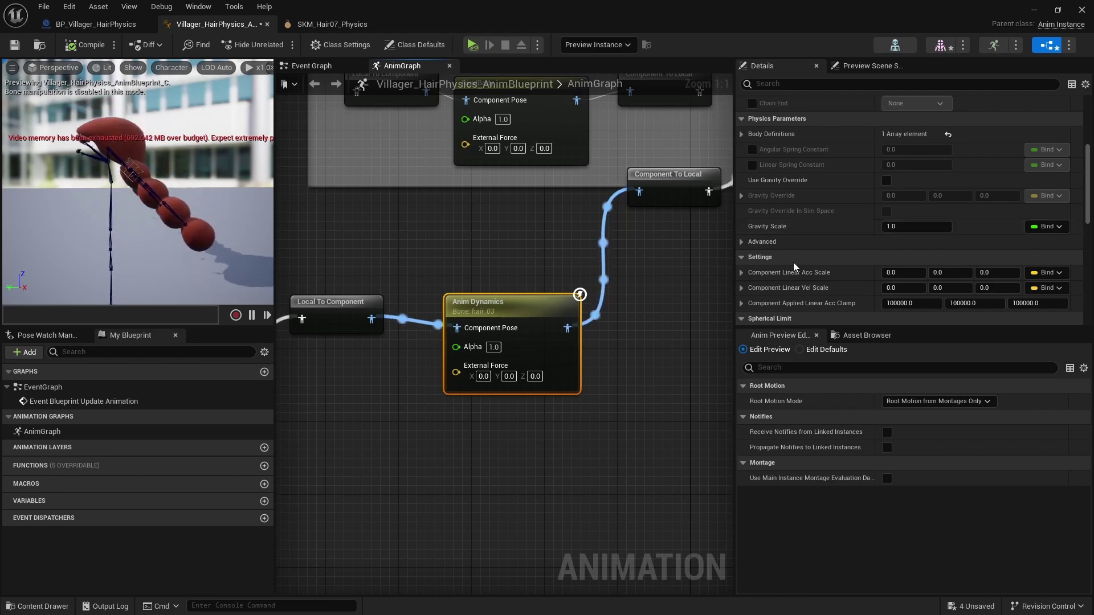
{"action": "scroll", "coordinate": [795, 265], "scroll_direction": "down", "scroll_amount": 3}
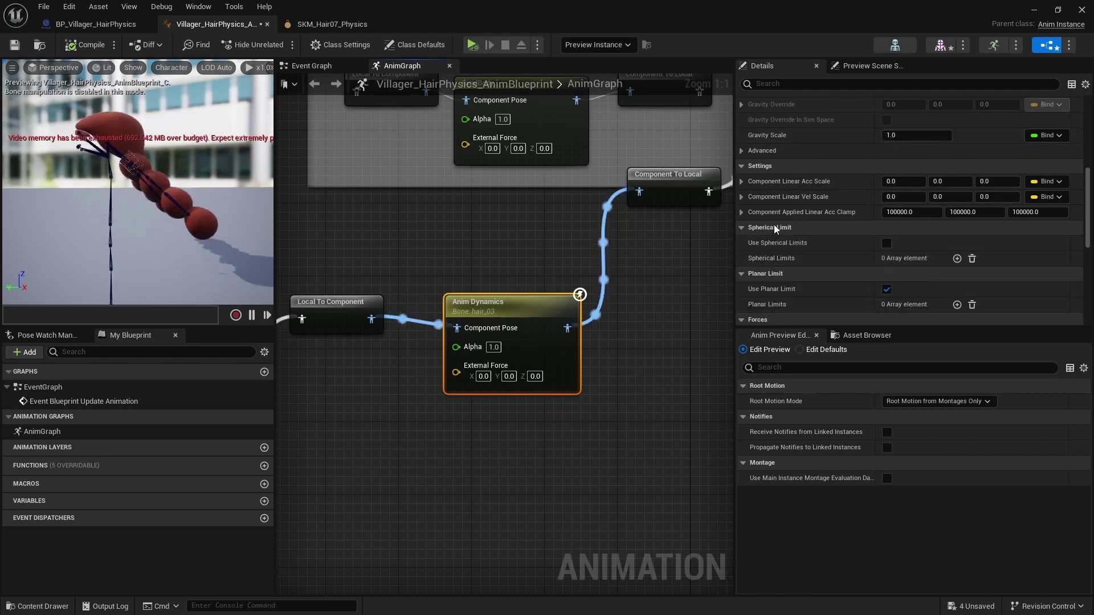
{"action": "scroll", "coordinate": [814, 233], "scroll_direction": "up", "scroll_amount": 2}
{"action": "scroll", "coordinate": [814, 254], "scroll_direction": "up", "scroll_amount": 1}
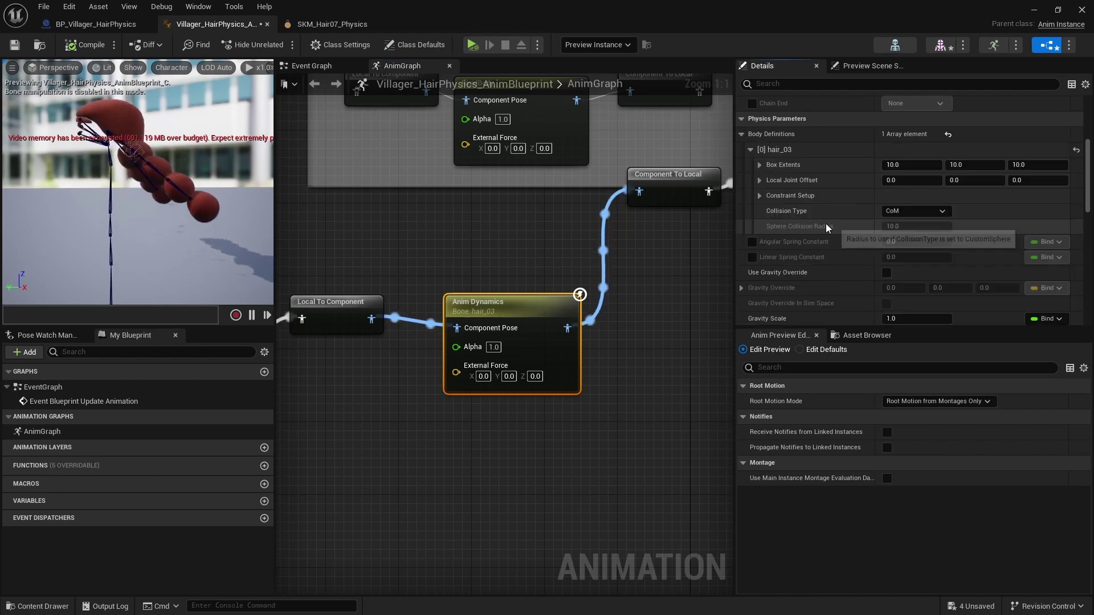
{"action": "scroll", "coordinate": [826, 224], "scroll_direction": "down", "scroll_amount": 1}
{"action": "scroll", "coordinate": [812, 234], "scroll_direction": "down", "scroll_amount": 10}
{"action": "scroll", "coordinate": [798, 245], "scroll_direction": "down", "scroll_amount": 4}
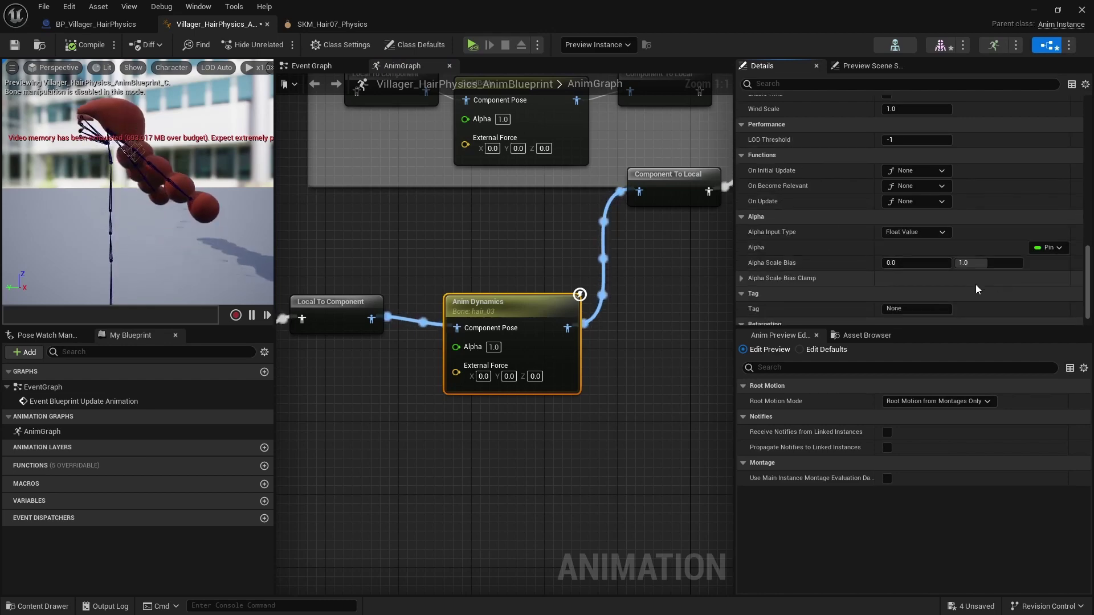
Turn off Use Planar Limit on the Anim Dynamics node.
{"action": "scroll", "coordinate": [901, 268], "scroll_direction": "up", "scroll_amount": 6}
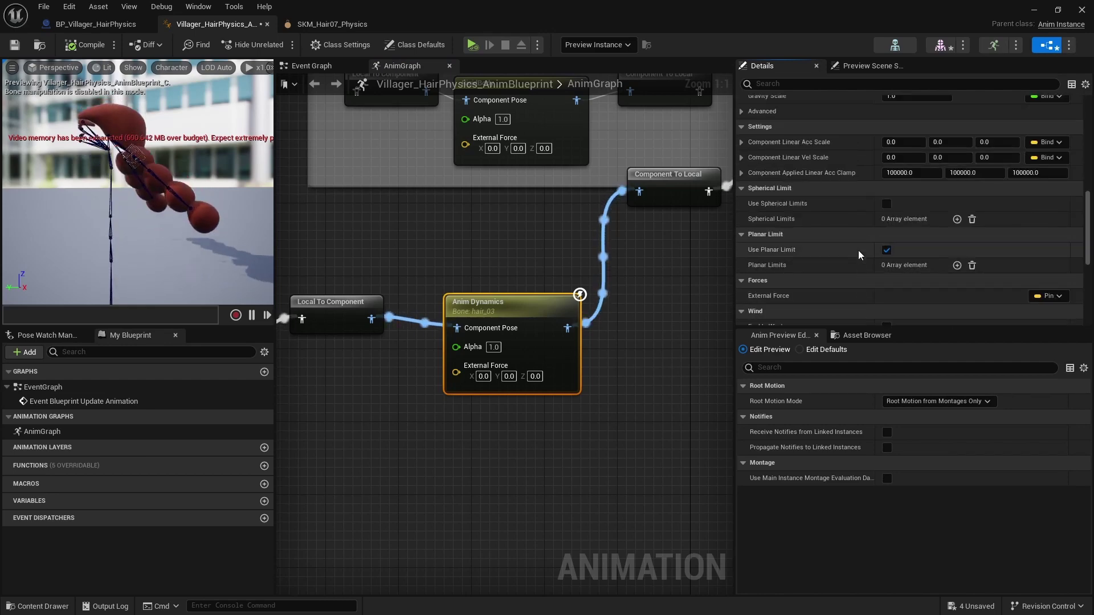
{"action": "scroll", "coordinate": [858, 250], "scroll_direction": "up", "scroll_amount": 1}
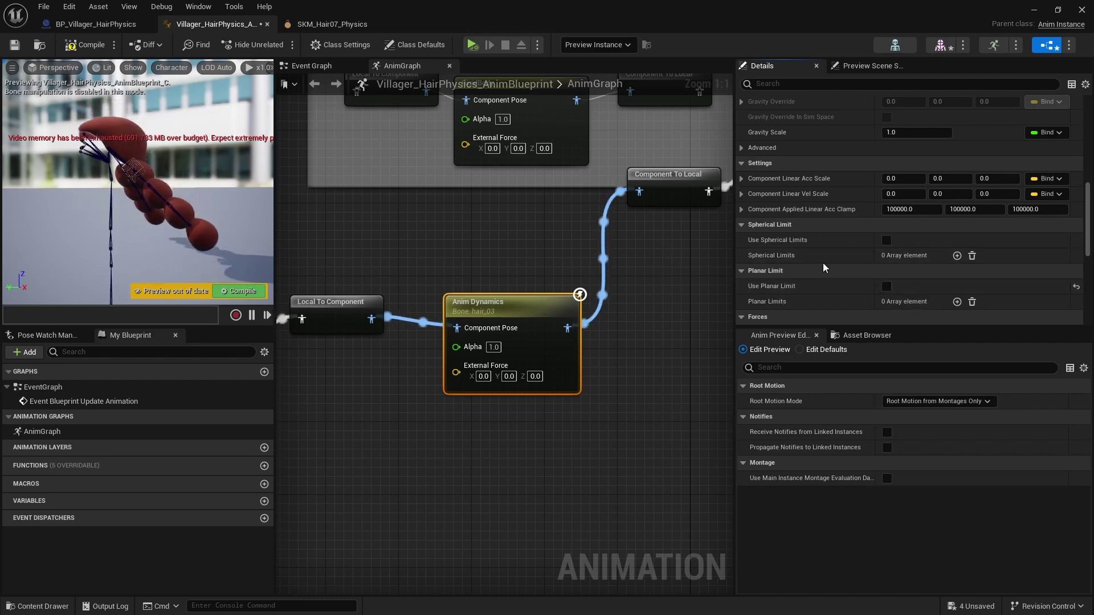
{"action": "scroll", "coordinate": [833, 266], "scroll_direction": "up", "scroll_amount": 1}
{"action": "scroll", "coordinate": [833, 265], "scroll_direction": "up", "scroll_amount": 1}
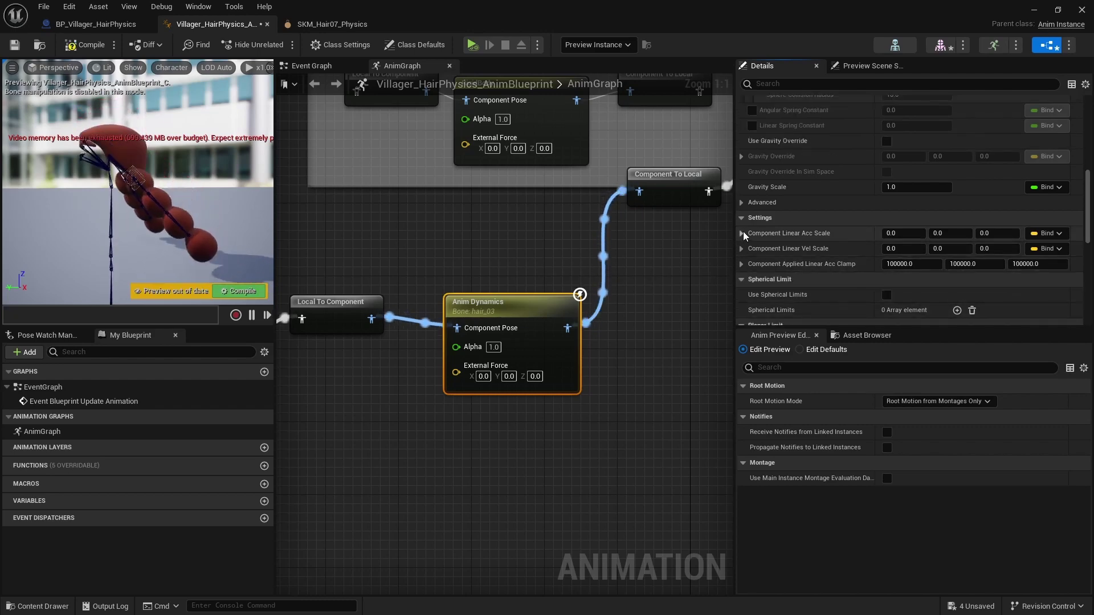
Set the hair_03 body's Box Extents to 15 on X, Y and Z, and compile the blueprint.
{"action": "scroll", "coordinate": [802, 220], "scroll_direction": "up", "scroll_amount": 5}
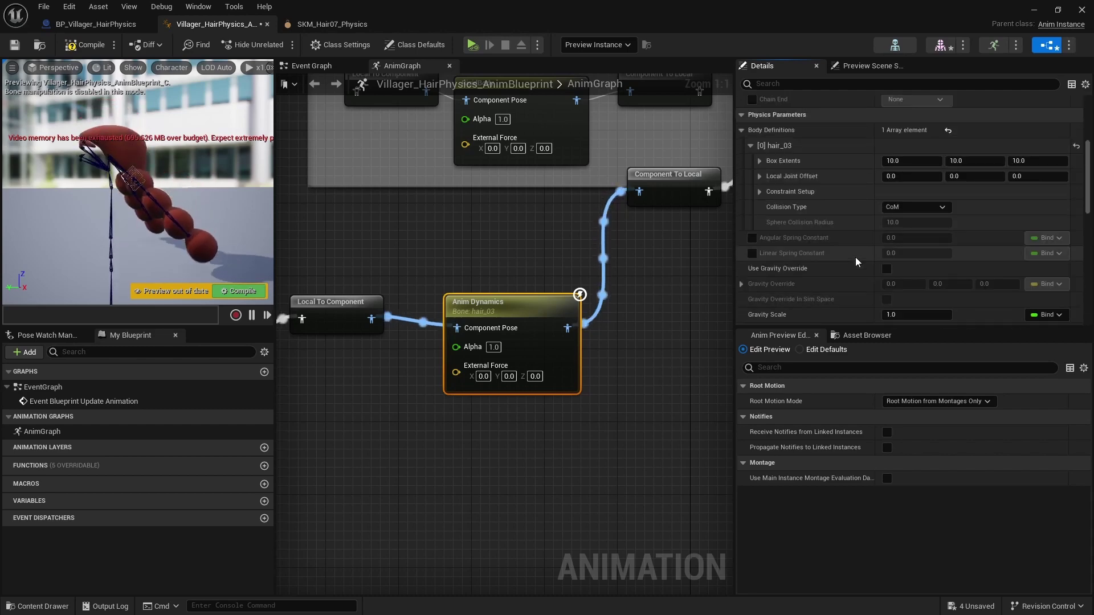
{"action": "left_click", "coordinate": [904, 181]}
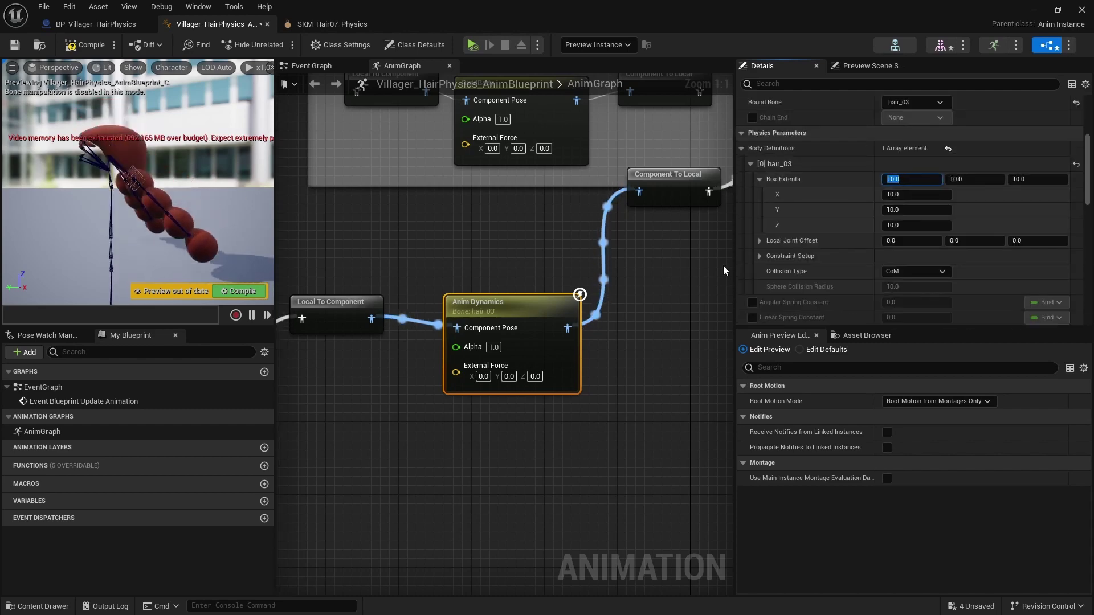
{"action": "type", "text": "15"}
{"action": "key", "text": "Tab"}
{"action": "type", "text": "15"}
{"action": "key", "text": "Tab"}
{"action": "type", "text": "15"}
{"action": "key", "text": "Tab"}
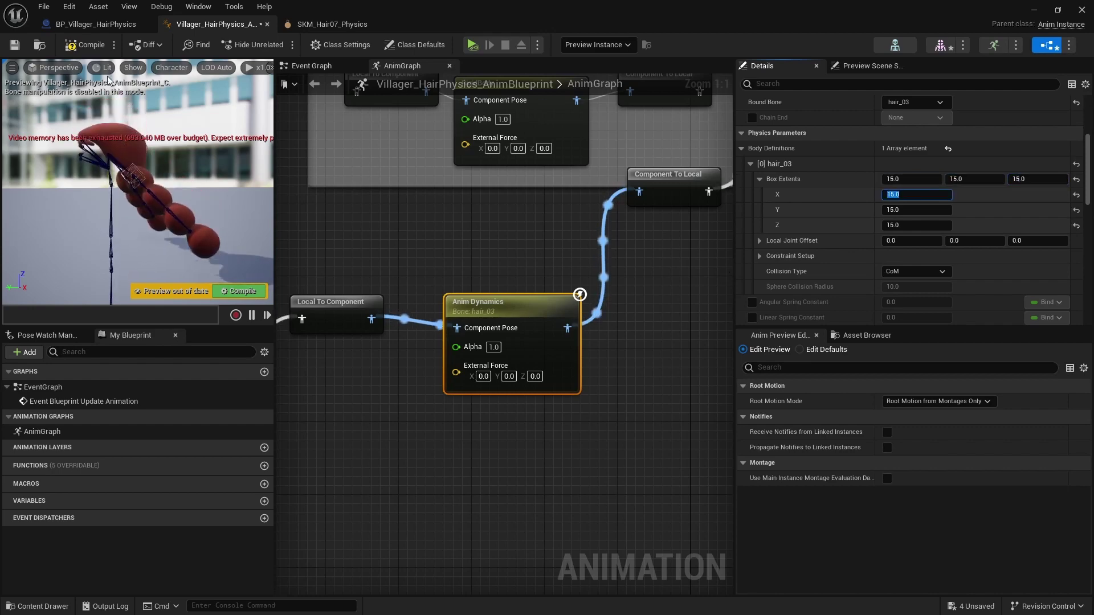
{"action": "left_click", "coordinate": [80, 44]}
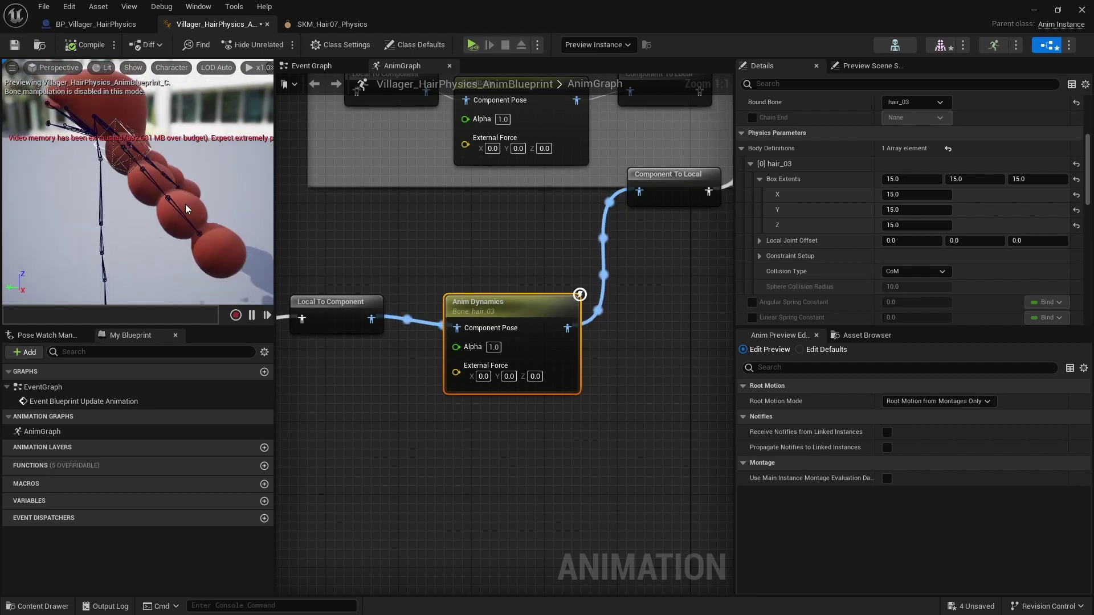
Set the hair_03 body's Local Joint Offset X to 10.
{"action": "scroll", "coordinate": [908, 215], "scroll_direction": "down", "scroll_amount": 3}
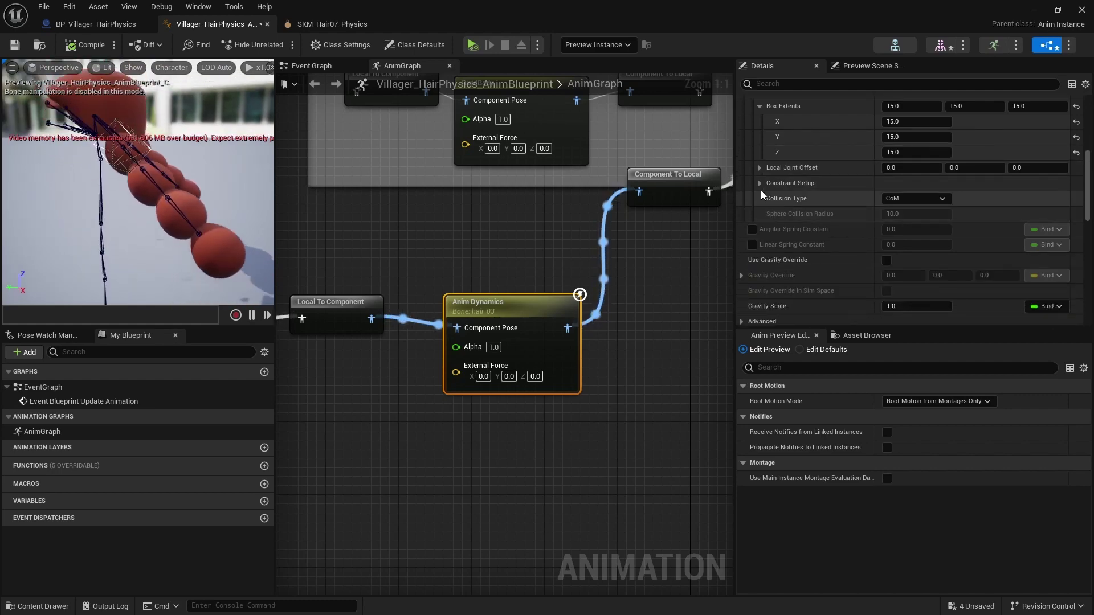
{"action": "left_click", "coordinate": [759, 168]}
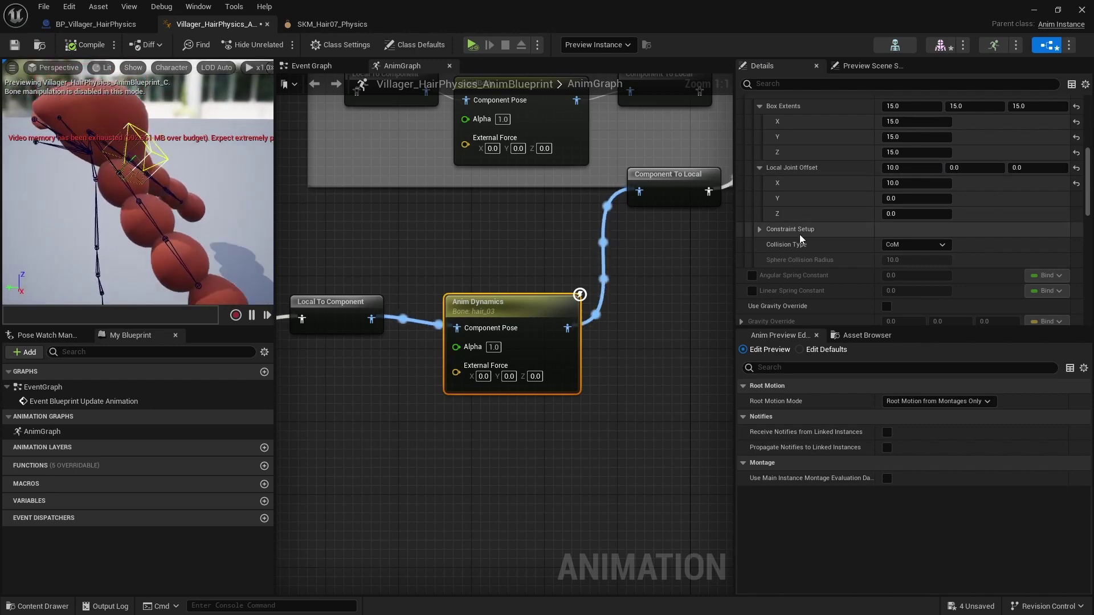
Set the hair_03 constraint's Linear Axes Min to -10 and Linear Axes Max to 10 on all axes, and compile.
{"action": "left_click", "coordinate": [760, 229]}
{"action": "scroll", "coordinate": [785, 244], "scroll_direction": "down", "scroll_amount": 4}
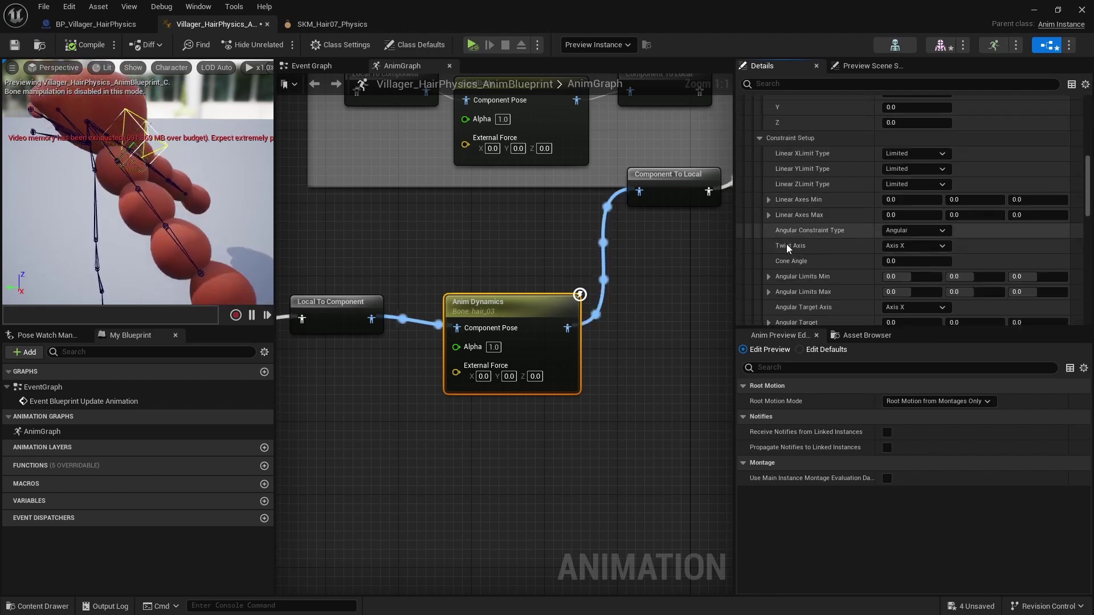
{"action": "scroll", "coordinate": [839, 248], "scroll_direction": "down", "scroll_amount": 1}
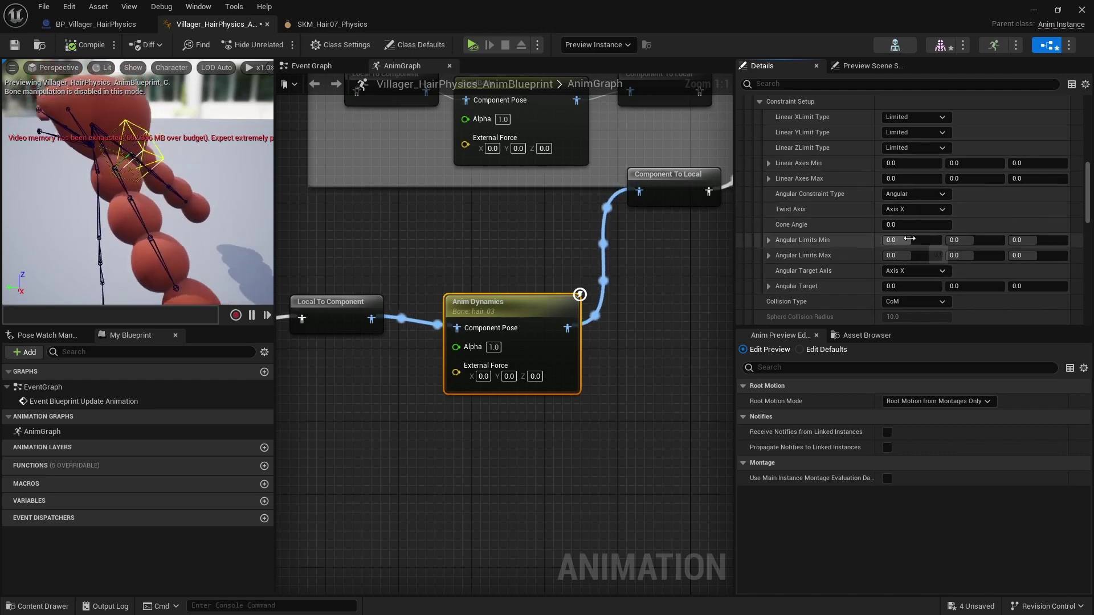
{"action": "left_click", "coordinate": [910, 165]}
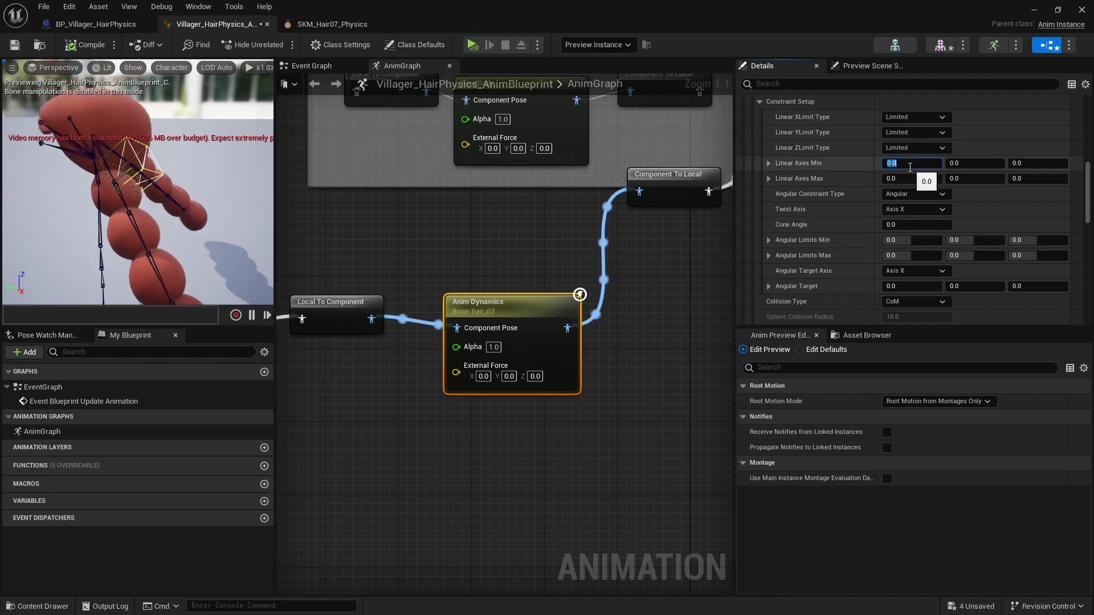
{"action": "type", "text": "-10"}
{"action": "key", "text": "Tab"}
{"action": "type", "text": "-10"}
{"action": "key", "text": "Tab"}
{"action": "type", "text": "-10"}
{"action": "key", "text": "Tab"}
{"action": "type", "text": "10"}
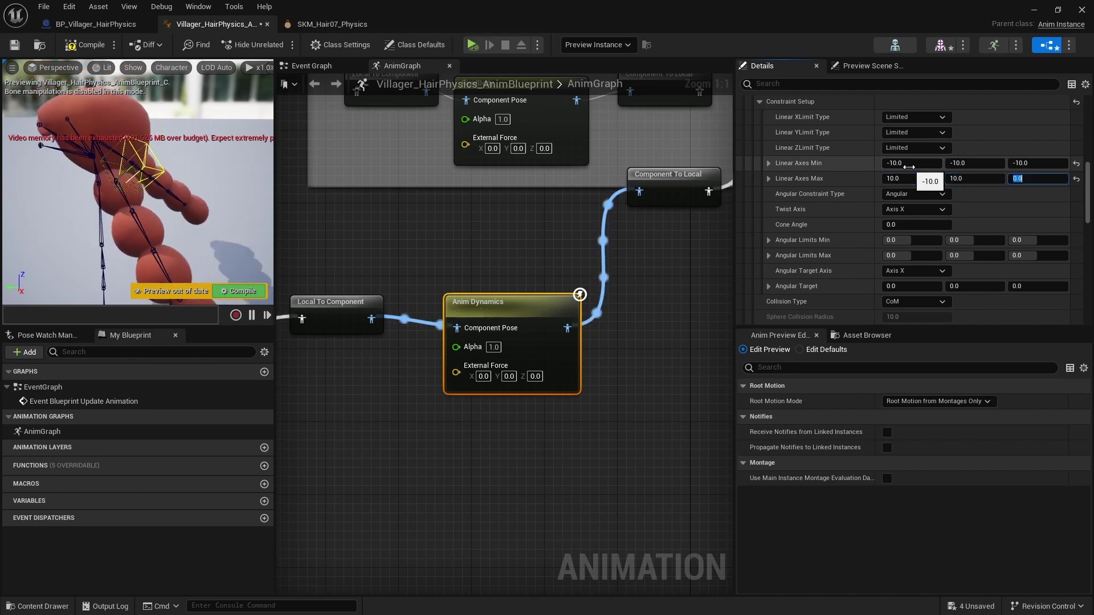
{"action": "key", "text": "Tab"}
{"action": "type", "text": "10"}
{"action": "key", "text": "Tab"}
{"action": "type", "text": "10"}
{"action": "key", "text": "Return"}
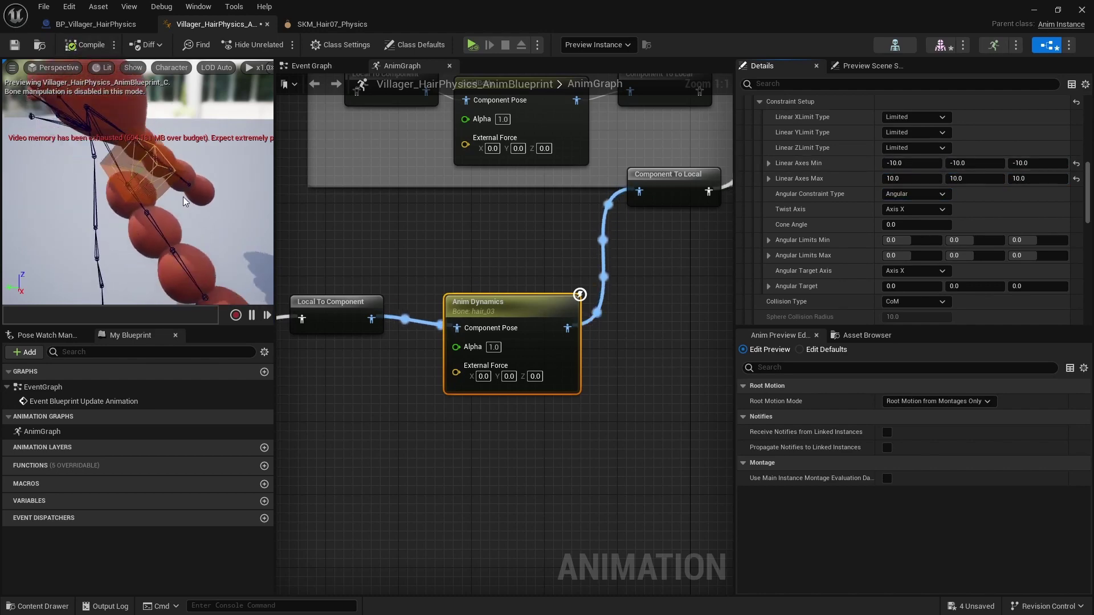
{"action": "scroll", "coordinate": [146, 180], "scroll_direction": "down", "scroll_amount": 2}
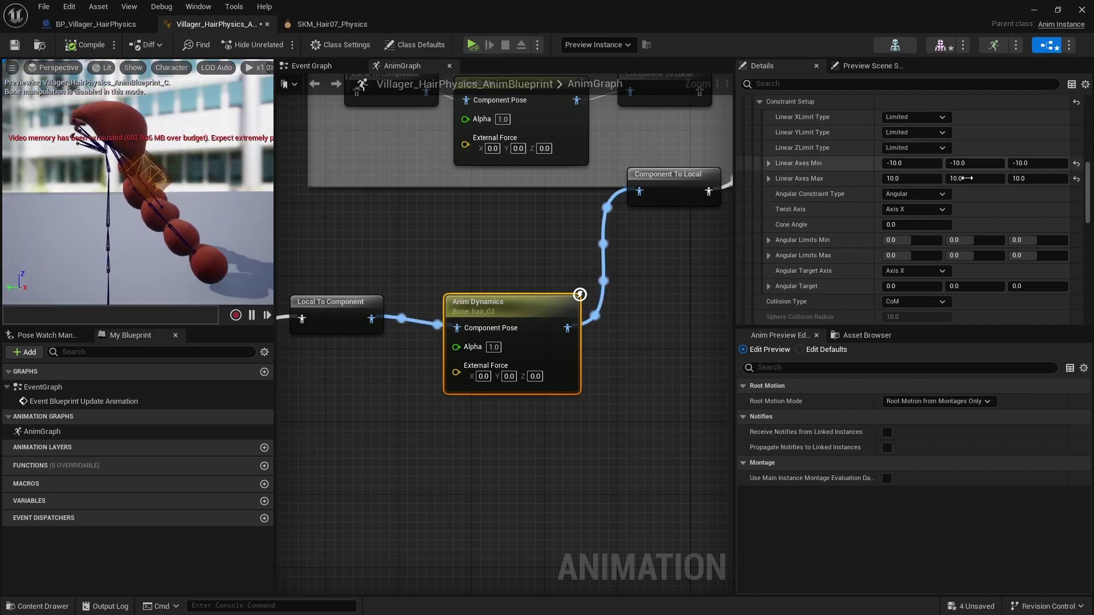
Reset the hair_03 body's Local Joint Offset and the constraint's Linear Axes Min and Max to their defaults, compiling the blueprint.
{"action": "scroll", "coordinate": [963, 183], "scroll_direction": "up", "scroll_amount": 4}
{"action": "left_click", "coordinate": [1076, 205]}
{"action": "left_click", "coordinate": [84, 44]}
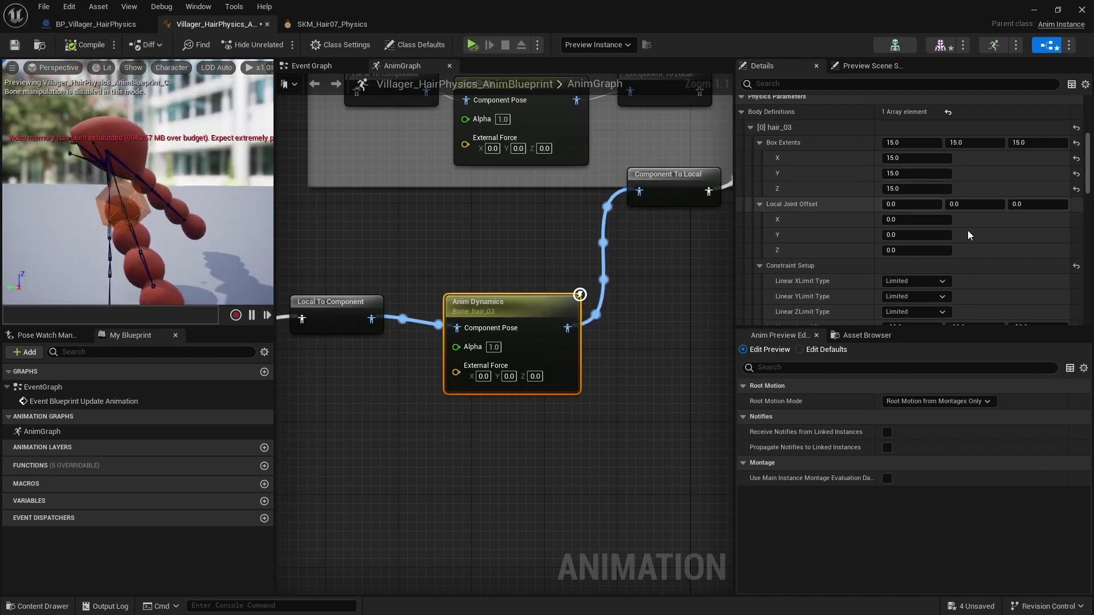
{"action": "scroll", "coordinate": [997, 238], "scroll_direction": "down", "scroll_amount": 6}
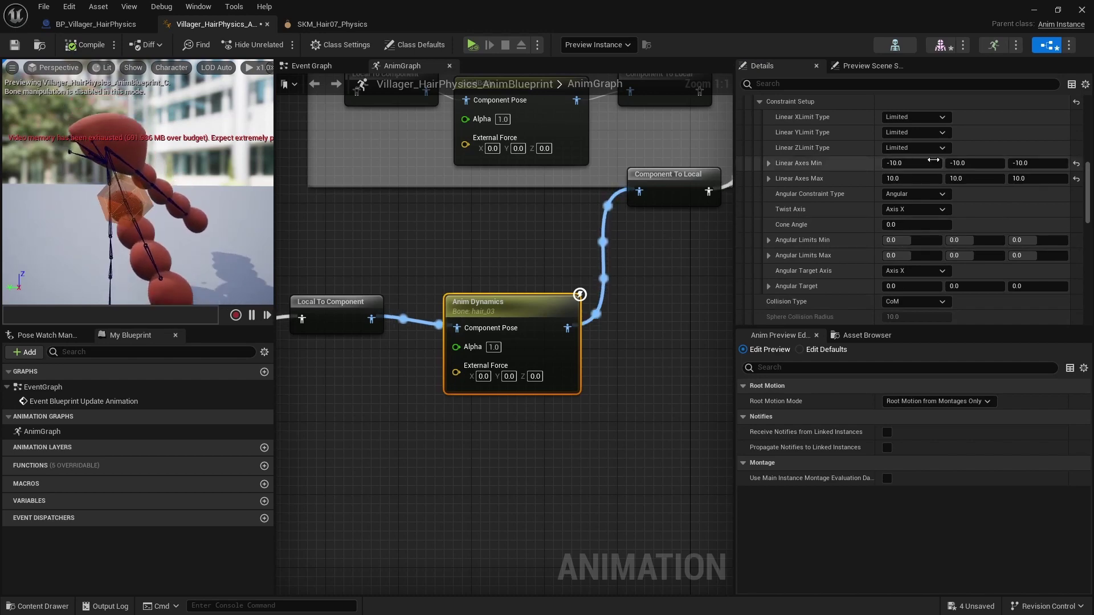
{"action": "left_click", "coordinate": [1077, 179]}
{"action": "left_click", "coordinate": [1077, 164]}
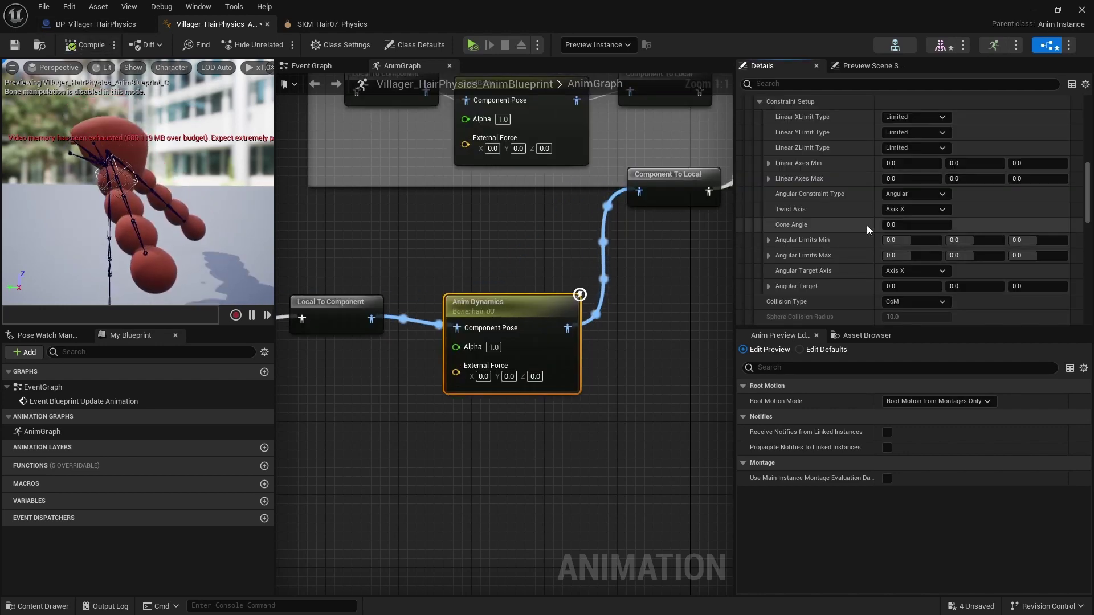
Set the hair_03 constraint's Angular Limits Min to -45 and Angular Limits Max to 45 on all axes, and compile.
{"action": "left_click", "coordinate": [900, 239]}
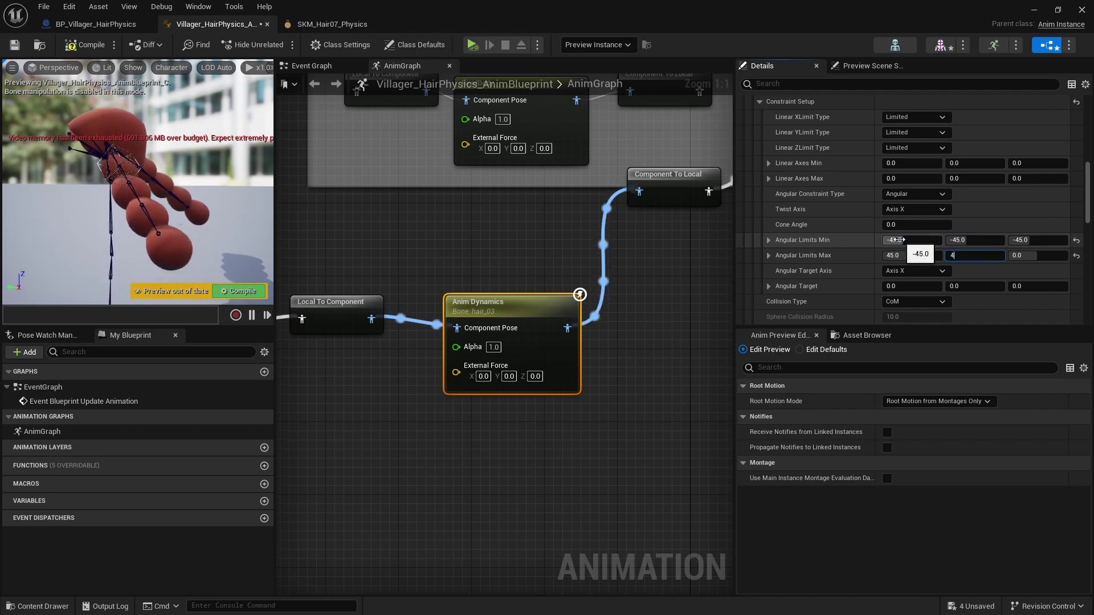
{"action": "left_click", "coordinate": [86, 45]}
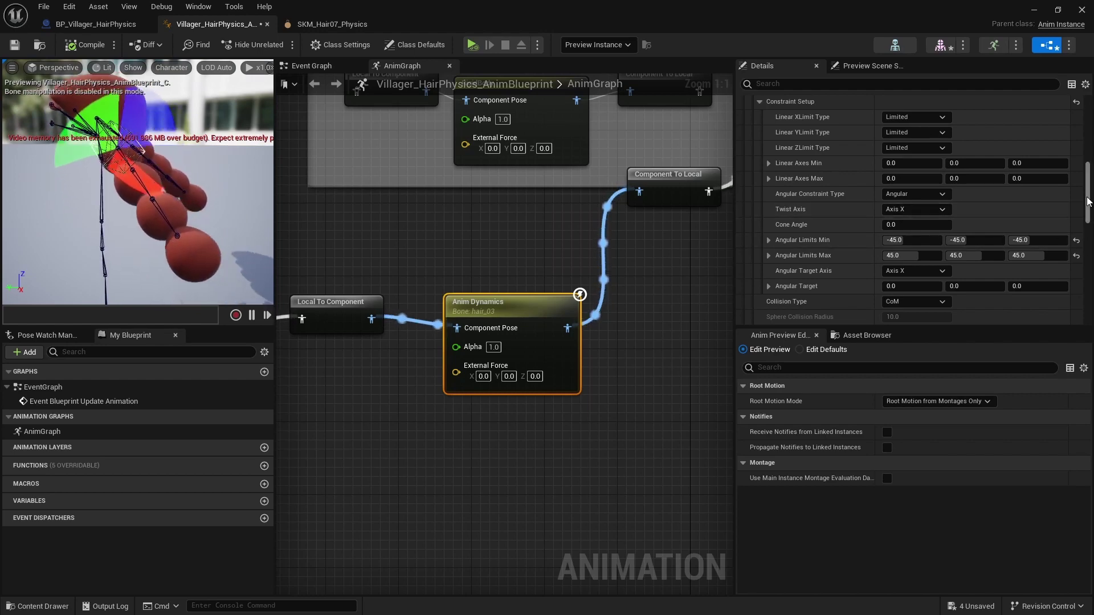
Turn off Show Linear Limits and Show Angular Limits for the Anim Dynamics preview, and compile.
{"action": "left_click_drag", "start_coordinate": [1087, 201], "coordinate": [1090, 121]}
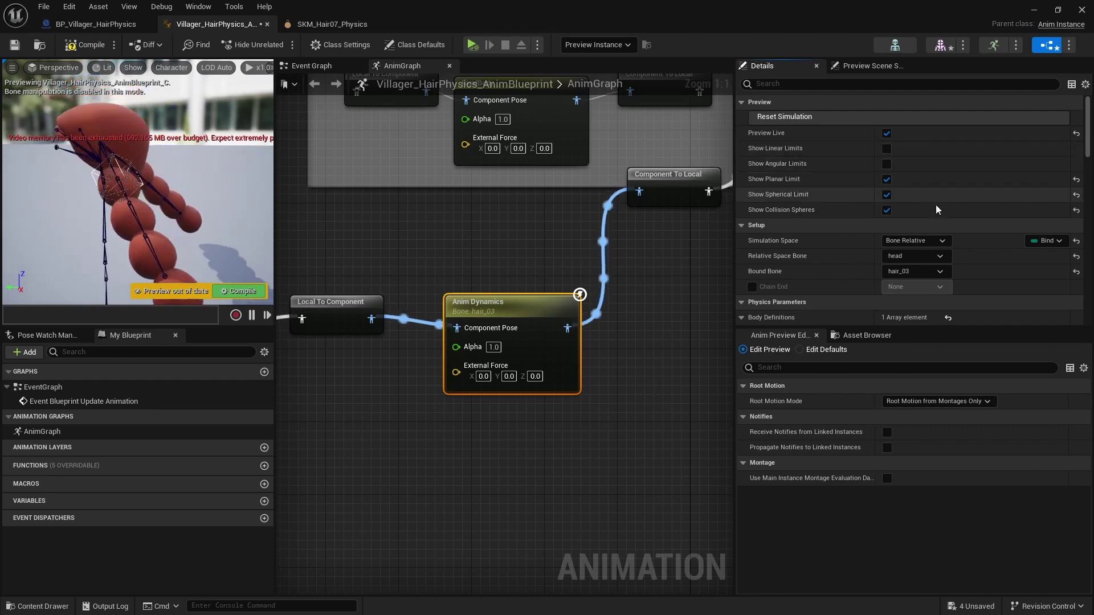
{"action": "left_click", "coordinate": [238, 291]}
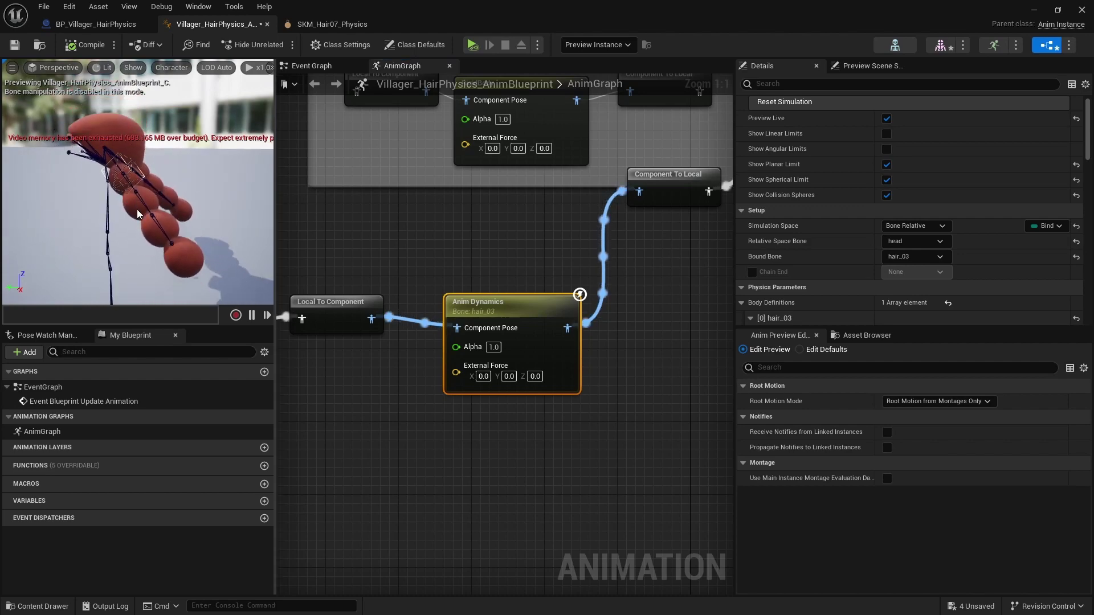
Enable Chain End on the hair_03 Anim Dynamics node, set it to hair_06, and compile.
{"action": "left_click_drag", "start_coordinate": [116, 187], "coordinate": [134, 234], "text": "alt"}
{"action": "scroll", "coordinate": [843, 232], "scroll_direction": "down", "scroll_amount": 2}
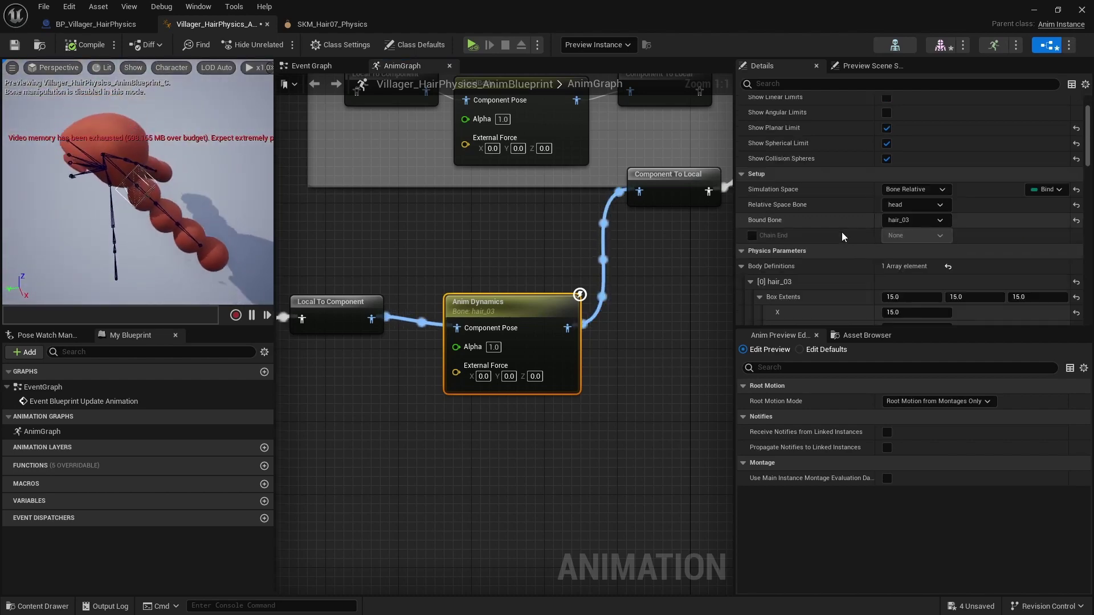
{"action": "left_click", "coordinate": [752, 236]}
{"action": "left_click", "coordinate": [912, 235]}
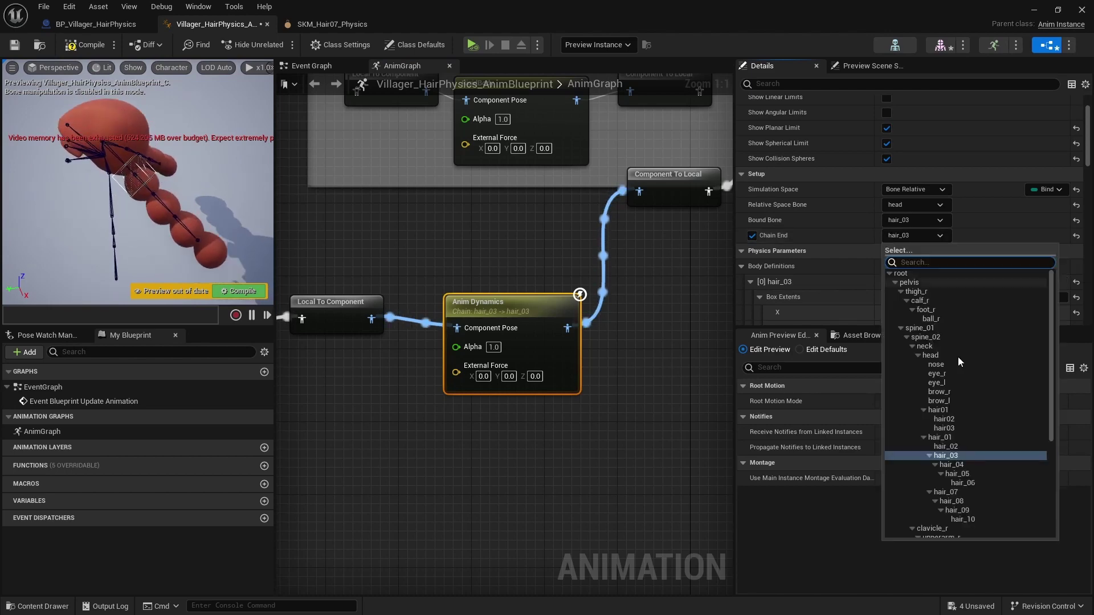
{"action": "left_click", "coordinate": [969, 485]}
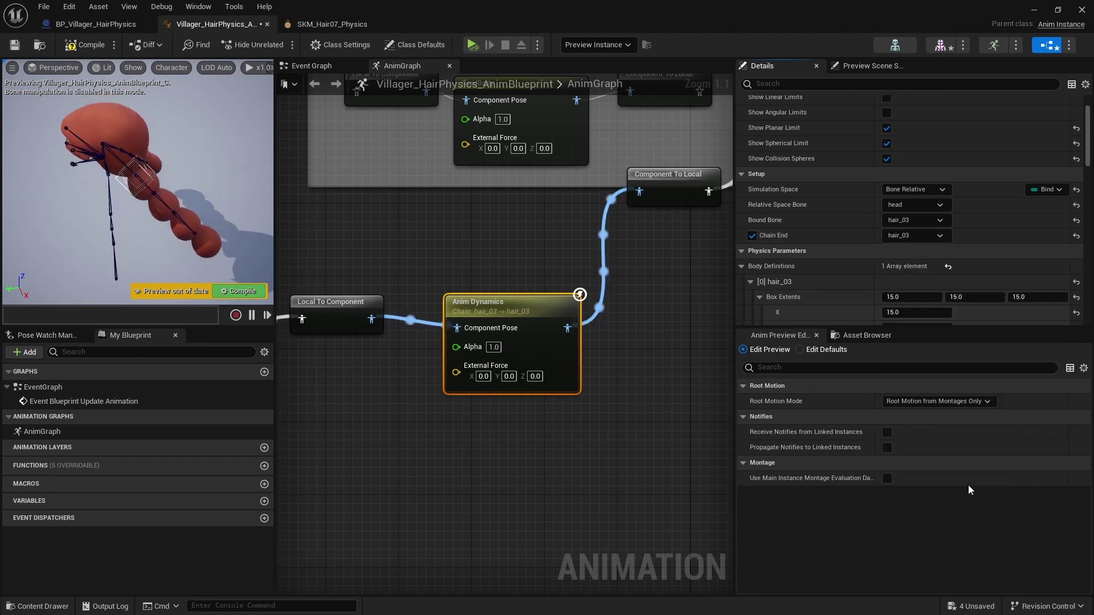
{"action": "left_click", "coordinate": [79, 45]}
{"action": "left_click_drag", "start_coordinate": [210, 218], "coordinate": [210, 149], "text": "alt"}
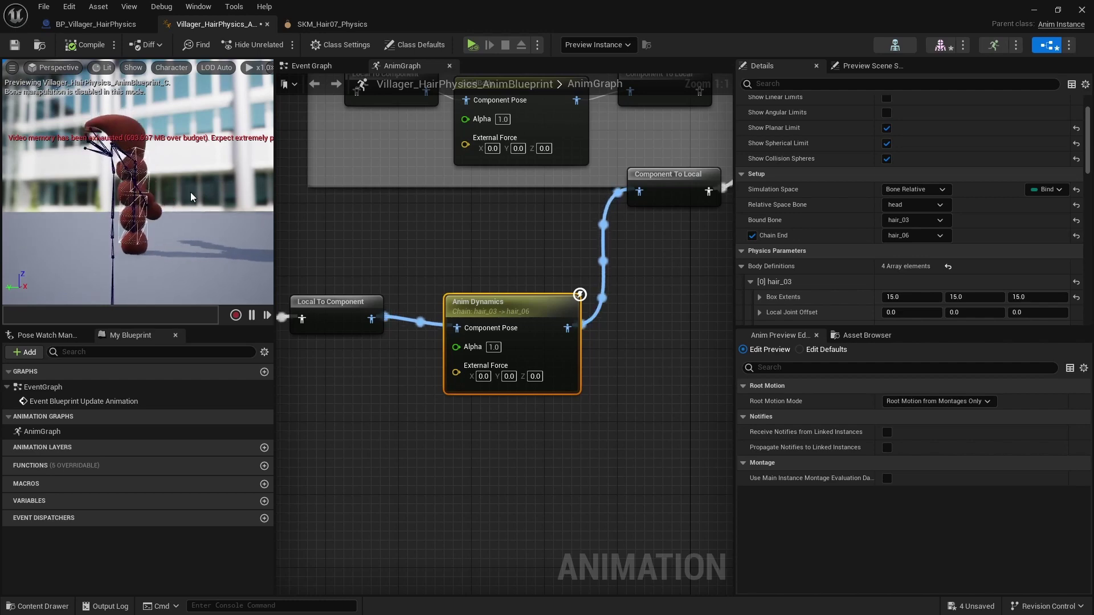
Try Box Extents of 50 on all axes for the hair_03 body, and compile.
{"action": "scroll", "coordinate": [930, 265], "scroll_direction": "down", "scroll_amount": 5}
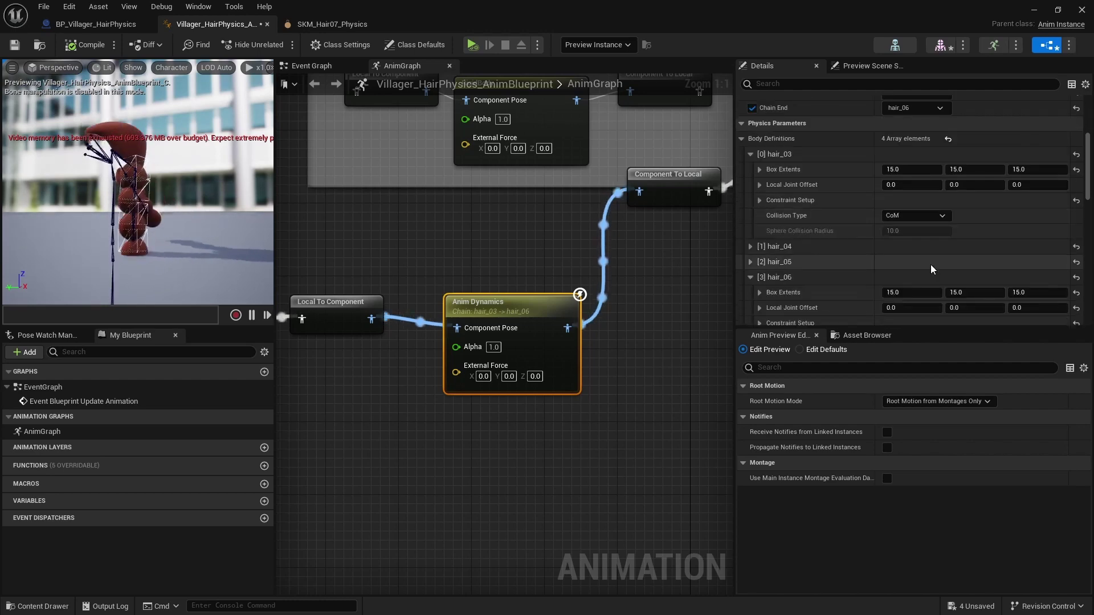
{"action": "left_click", "coordinate": [908, 148]}
{"action": "type", "text": "50"}
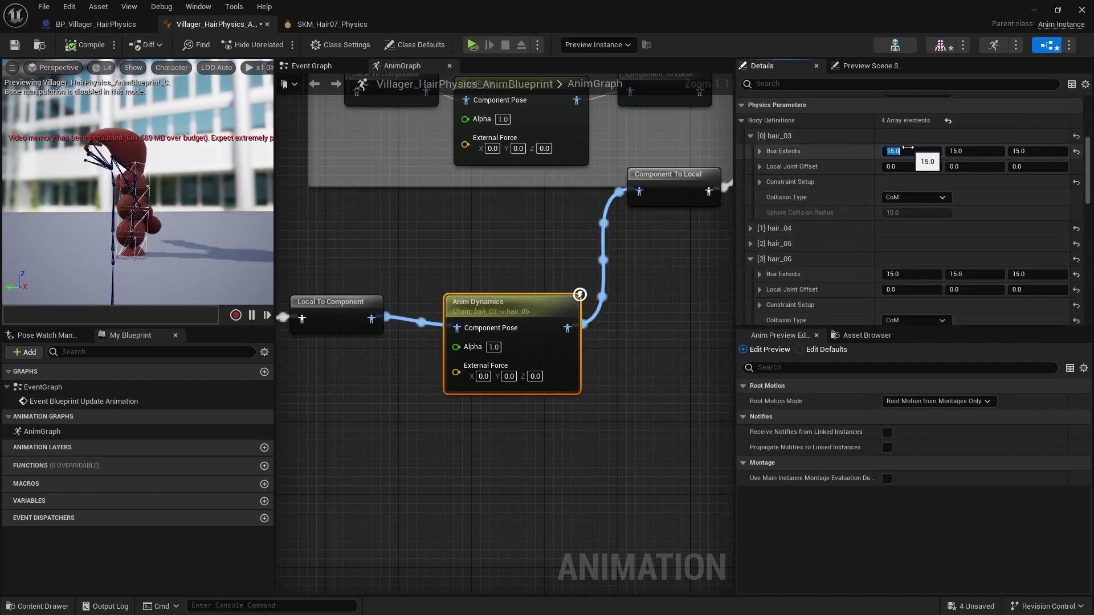
{"action": "key", "text": "Tab"}
{"action": "type", "text": "50"}
{"action": "key", "text": "Tab"}
{"action": "type", "text": "50"}
{"action": "key", "text": "Return"}
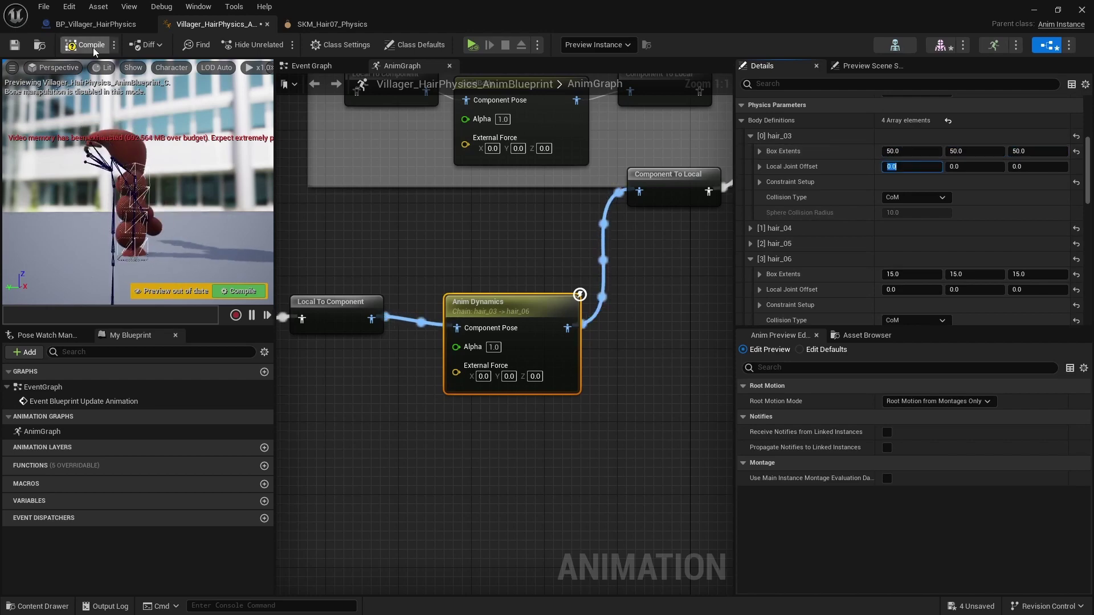
{"action": "left_click", "coordinate": [93, 47]}
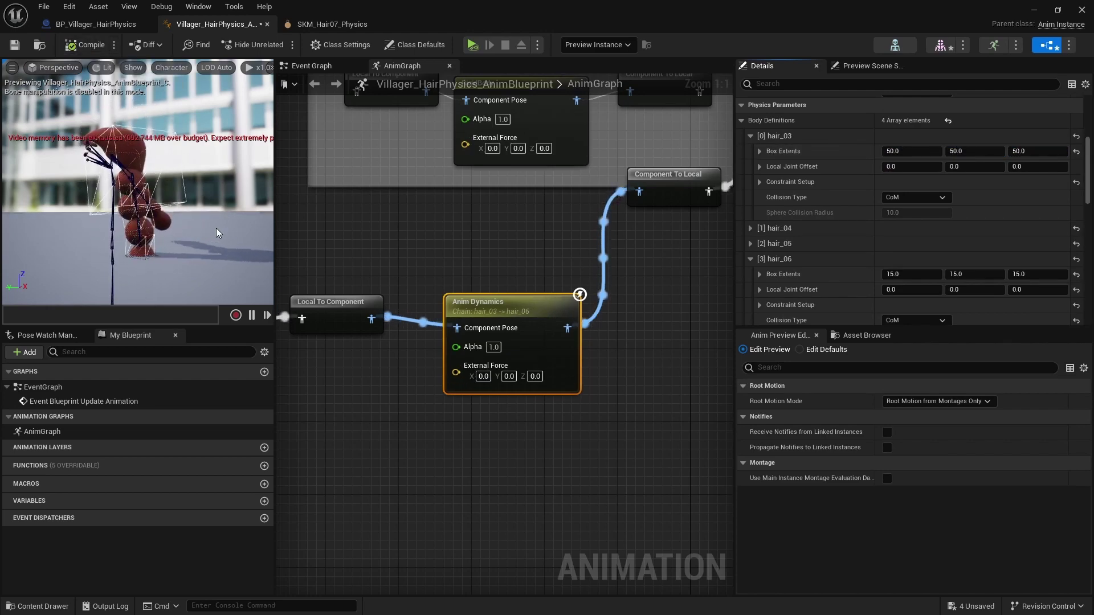
Restore the hair_03 body's Box Extents to 15 on all axes and recompile.
{"action": "left_click", "coordinate": [1076, 152]}
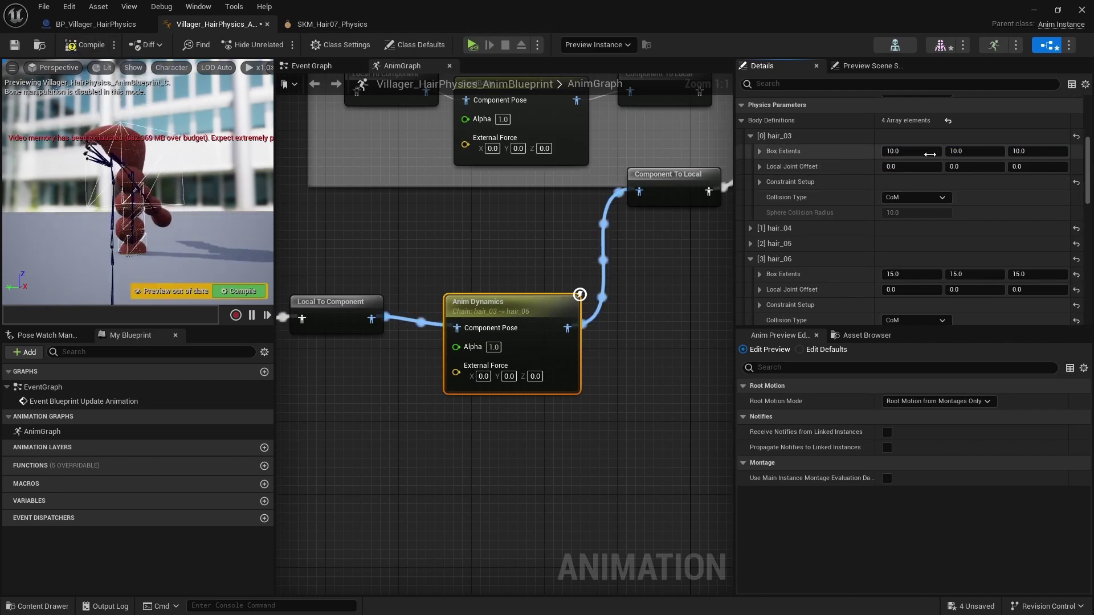
{"action": "left_click", "coordinate": [922, 151]}
{"action": "type", "text": "15"}
{"action": "key", "text": "Tab"}
{"action": "type", "text": "15"}
{"action": "key", "text": "Tab"}
{"action": "type", "text": "15"}
{"action": "key", "text": "Return"}
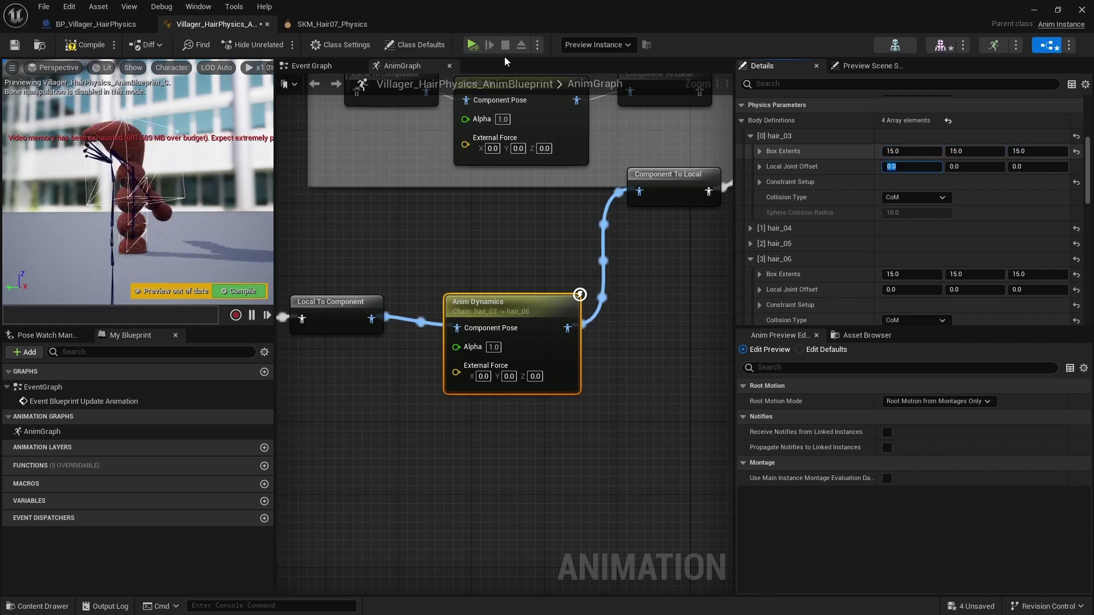
{"action": "left_click", "coordinate": [240, 291]}
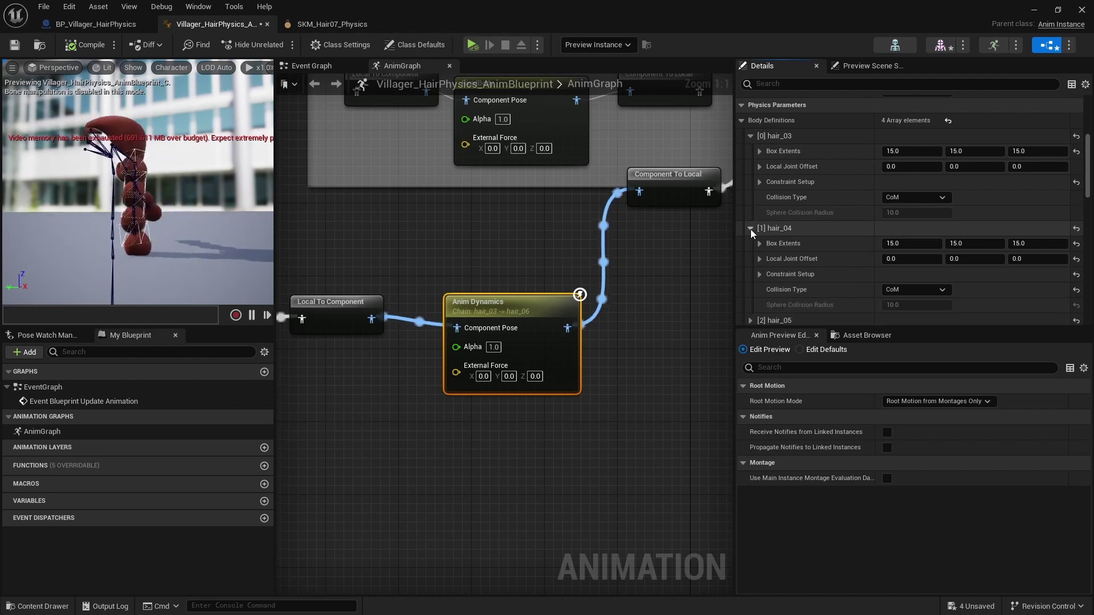
Reset the hair_03 constraint's Angular Limits Min to its default and compile the blueprint.
{"action": "left_click", "coordinate": [750, 259]}
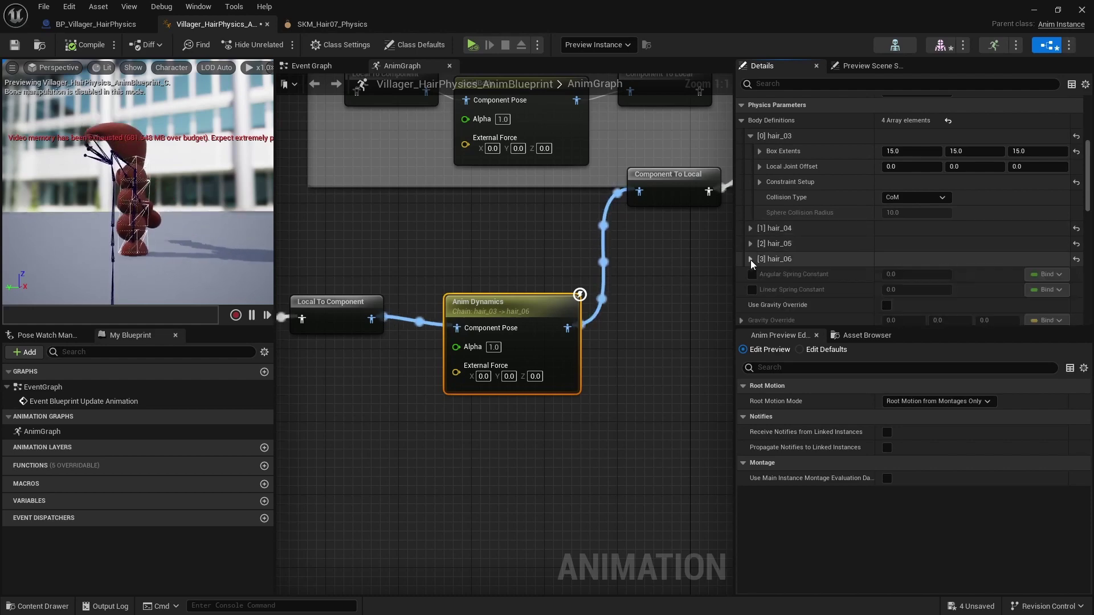
{"action": "left_click", "coordinate": [750, 244]}
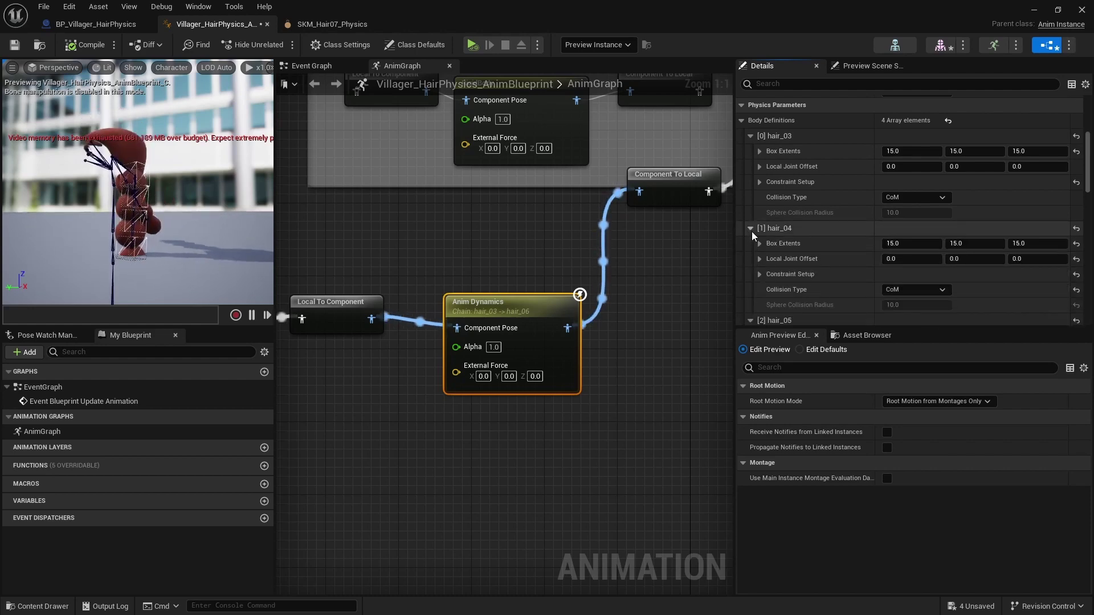
{"action": "left_click", "coordinate": [760, 182]}
{"action": "scroll", "coordinate": [850, 225], "scroll_direction": "down", "scroll_amount": 5}
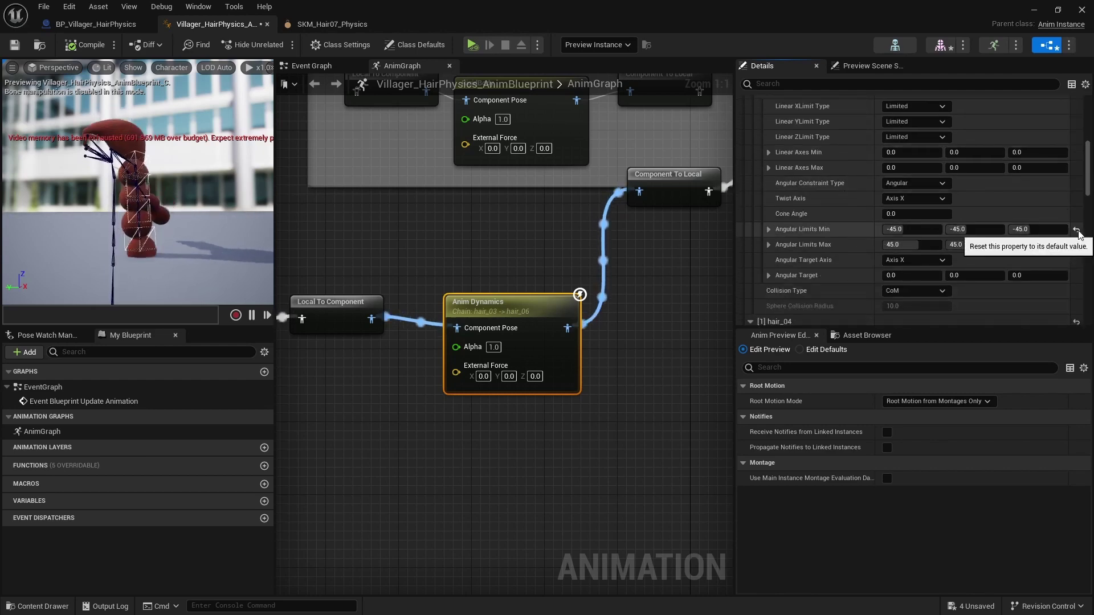
{"action": "left_click", "coordinate": [1076, 230]}
{"action": "scroll", "coordinate": [824, 265], "scroll_direction": "down", "scroll_amount": 10}
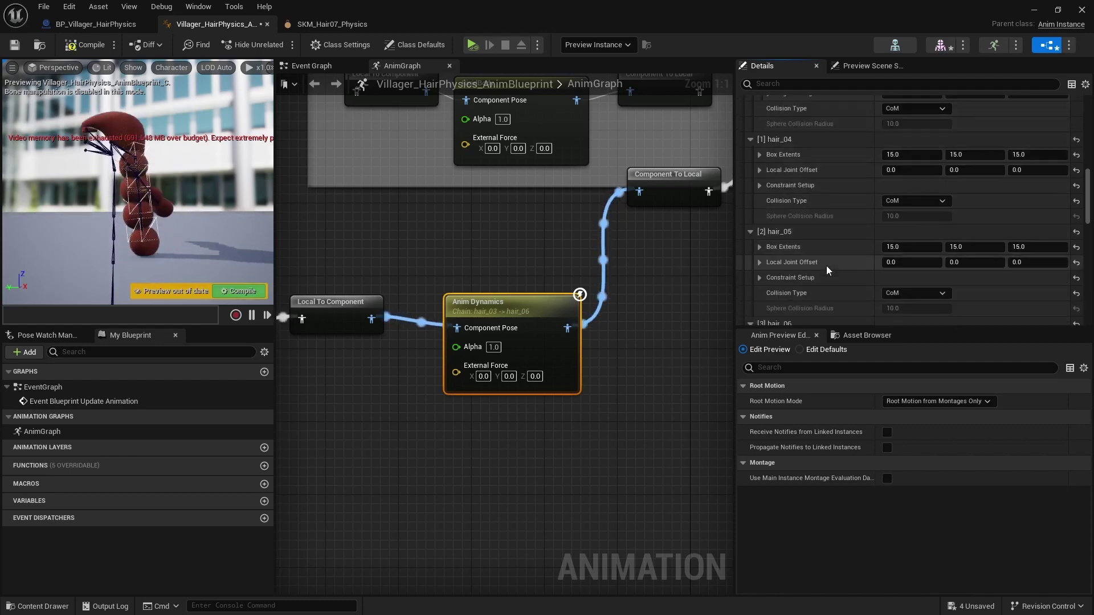
{"action": "scroll", "coordinate": [826, 265], "scroll_direction": "up", "scroll_amount": 5}
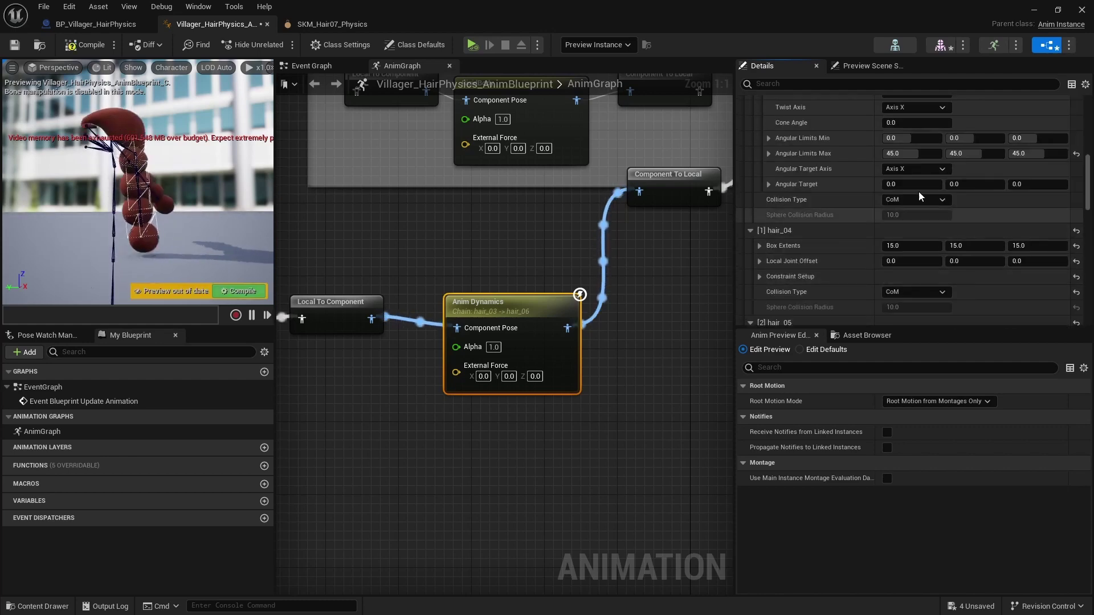
{"action": "scroll", "coordinate": [924, 183], "scroll_direction": "up", "scroll_amount": 1}
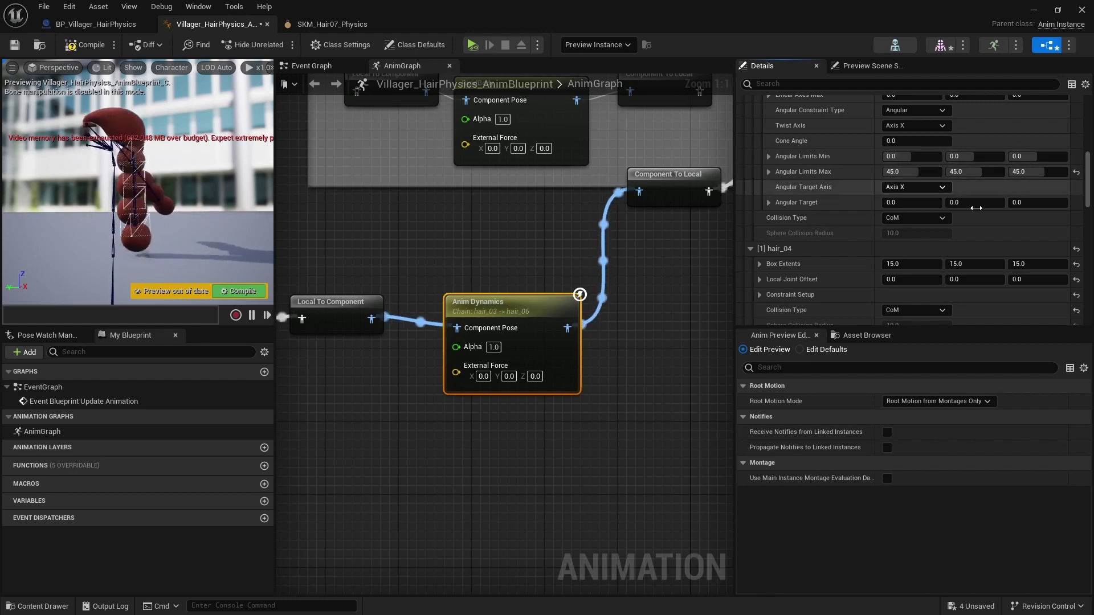
{"action": "left_click", "coordinate": [78, 49]}
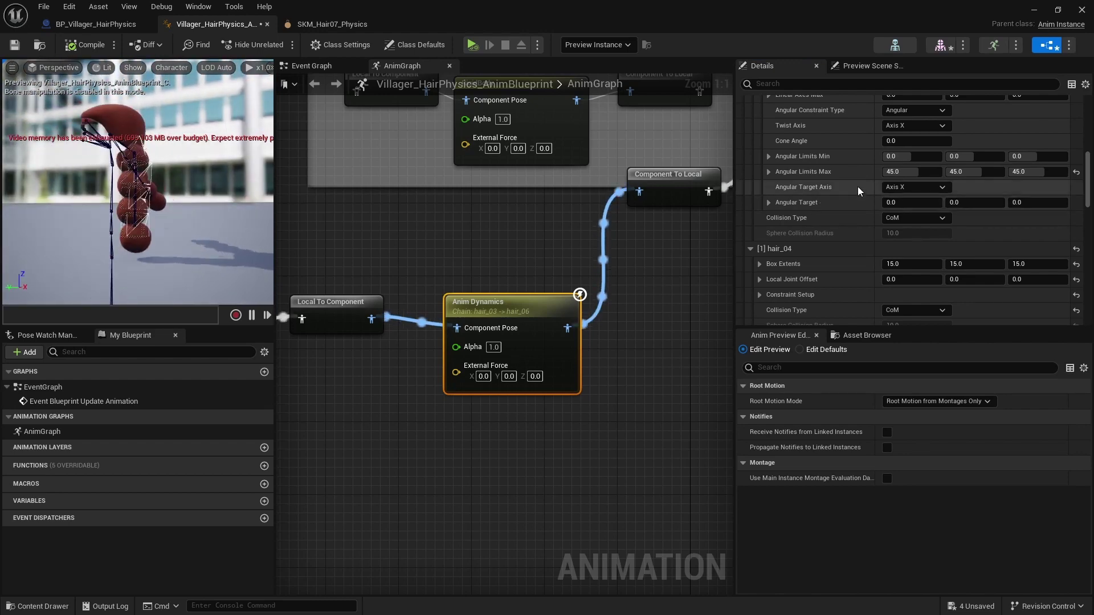
Reset the hair_04 constraint's Angular Limits Min to its default.
{"action": "scroll", "coordinate": [827, 171], "scroll_direction": "down", "scroll_amount": 4}
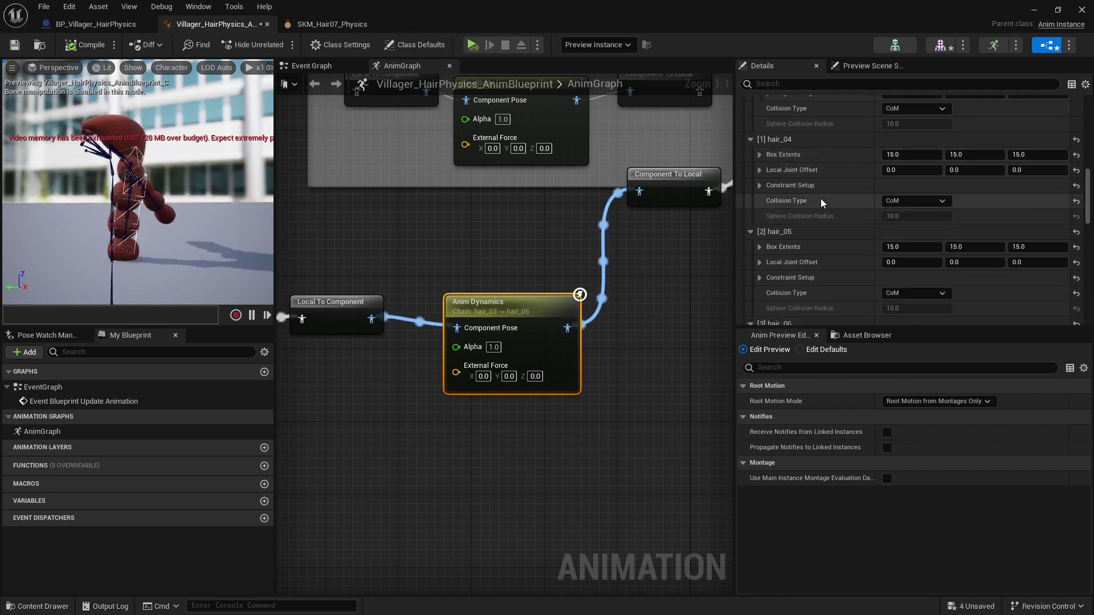
{"action": "left_click", "coordinate": [759, 185]}
{"action": "scroll", "coordinate": [819, 237], "scroll_direction": "down", "scroll_amount": 3}
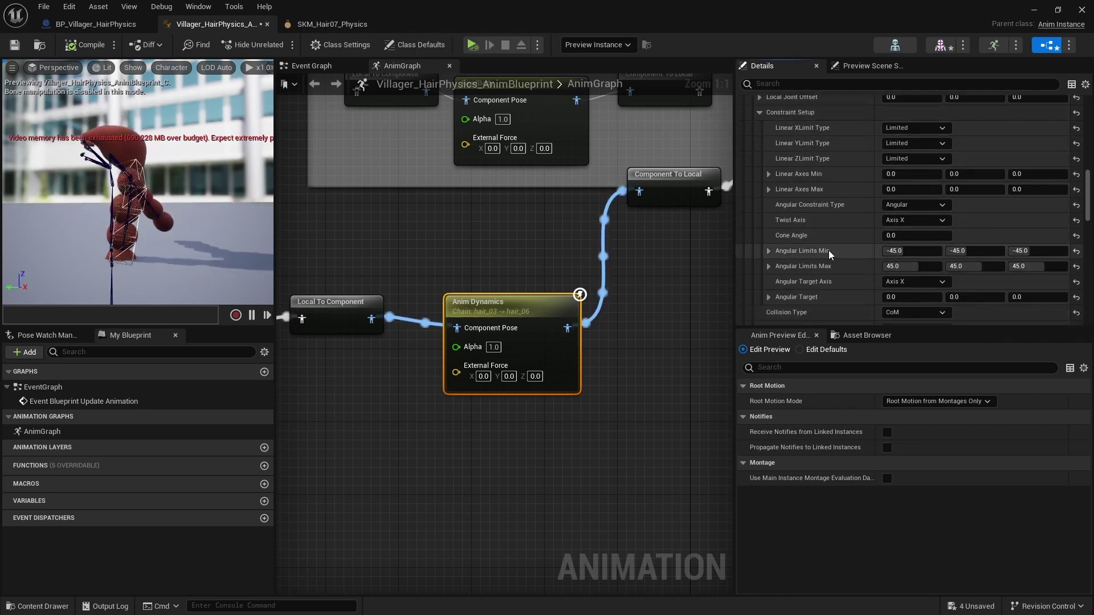
{"action": "left_click", "coordinate": [1076, 250]}
{"action": "scroll", "coordinate": [795, 257], "scroll_direction": "down", "scroll_amount": 3}
{"action": "scroll", "coordinate": [803, 259], "scroll_direction": "down", "scroll_amount": 3}
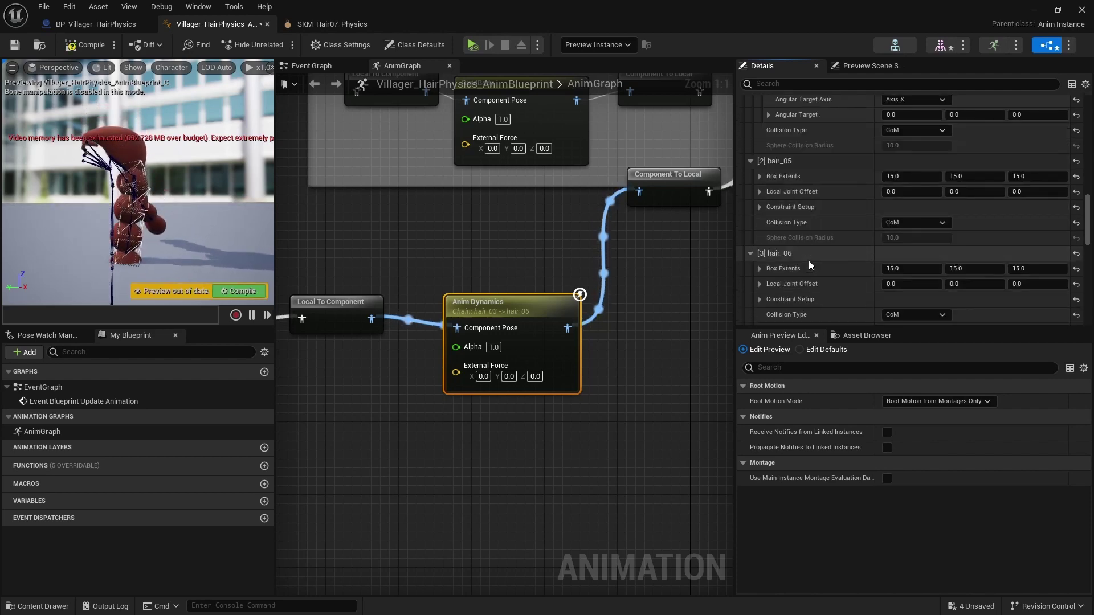
Reset Angular Limits Min to its default in the hair_05 and hair_06 constraints, and compile.
{"action": "left_click", "coordinate": [759, 210]}
{"action": "scroll", "coordinate": [911, 259], "scroll_direction": "down", "scroll_amount": 2}
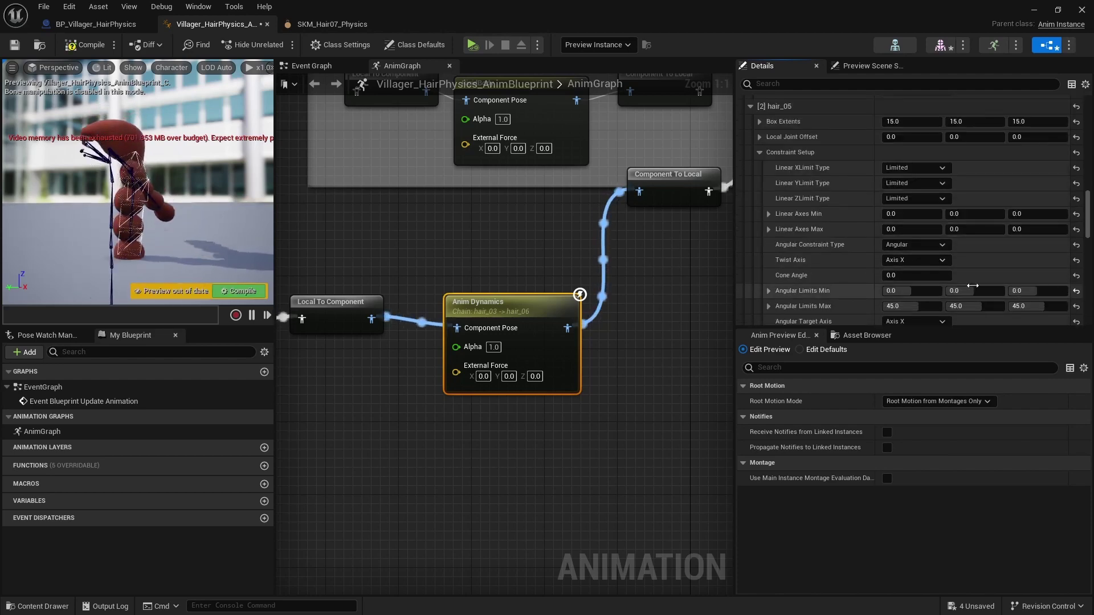
{"action": "left_click", "coordinate": [1076, 291]}
{"action": "scroll", "coordinate": [809, 272], "scroll_direction": "down", "scroll_amount": 6}
{"action": "left_click", "coordinate": [759, 265]}
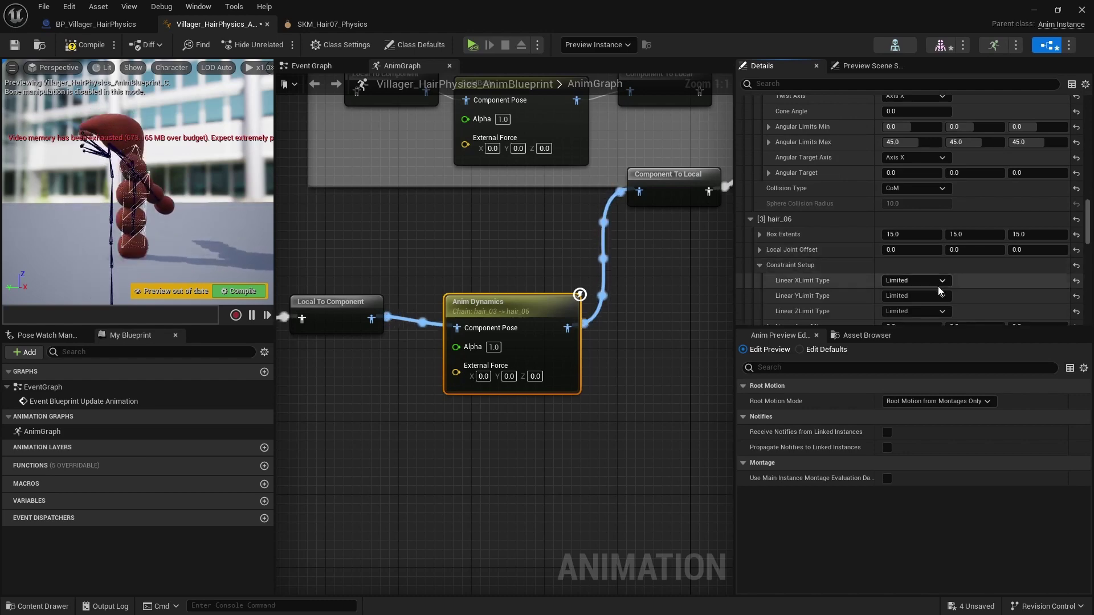
{"action": "scroll", "coordinate": [1022, 282], "scroll_direction": "down", "scroll_amount": 3}
{"action": "scroll", "coordinate": [856, 255], "scroll_direction": "down", "scroll_amount": 3}
{"action": "left_click", "coordinate": [91, 46]}
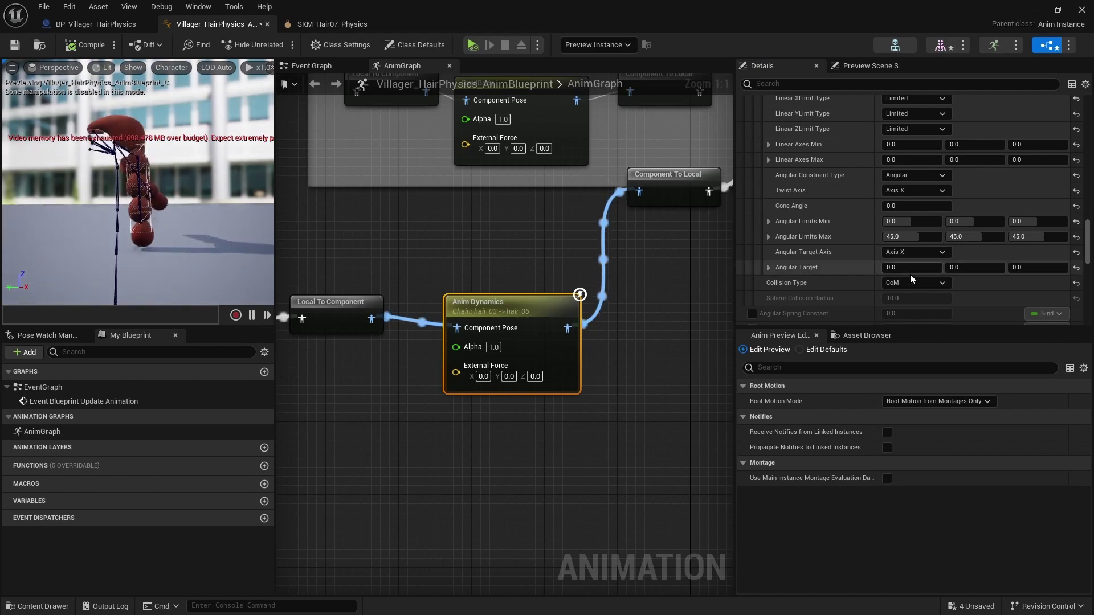
Shift the Anim Dynamics node toward Local To Component and place a pasted copy of it alongside, after the original.
{"action": "left_click_drag", "start_coordinate": [1088, 250], "coordinate": [1089, 133]}
{"action": "left_click_drag", "start_coordinate": [519, 302], "coordinate": [483, 292]}
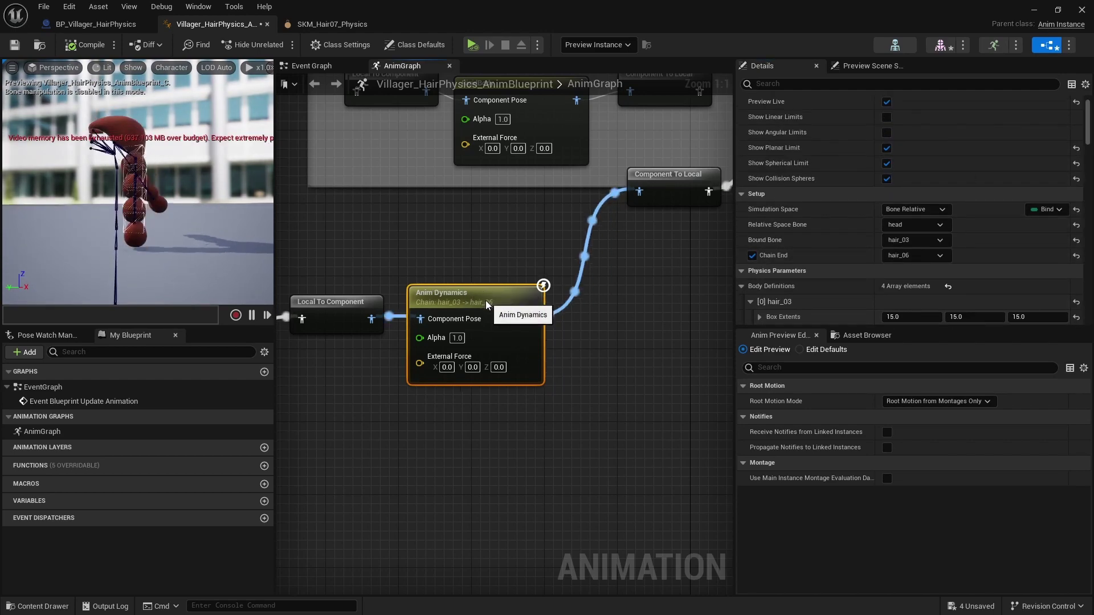
{"action": "left_click", "coordinate": [604, 342]}
{"action": "right_click_drag", "start_coordinate": [634, 341], "coordinate": [548, 342]}
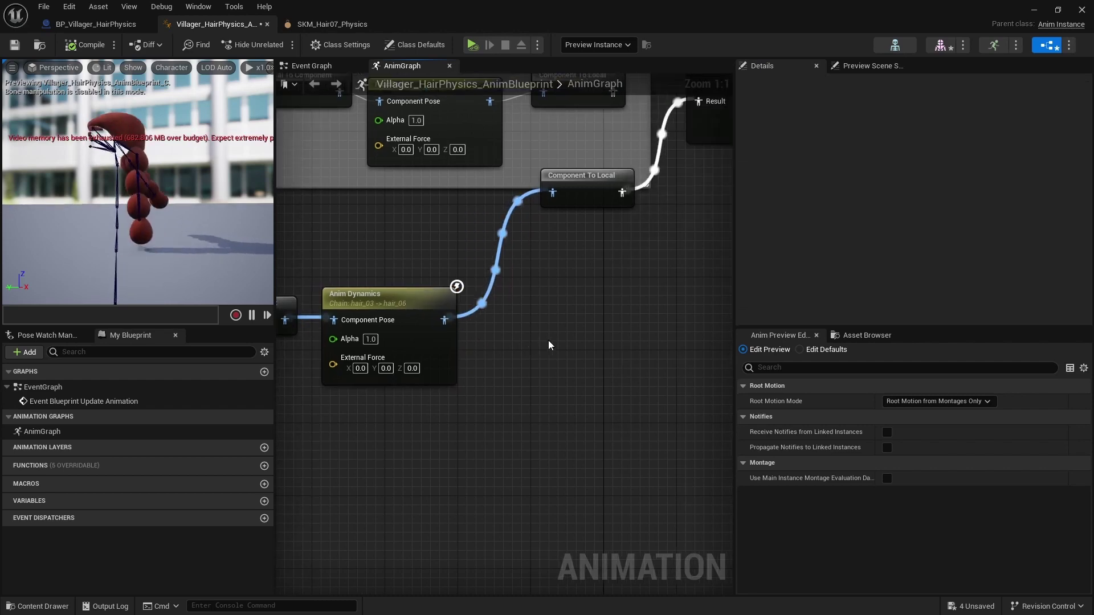
{"action": "key", "text": "ctrl+v"}
{"action": "left_click_drag", "start_coordinate": [570, 356], "coordinate": [522, 307]}
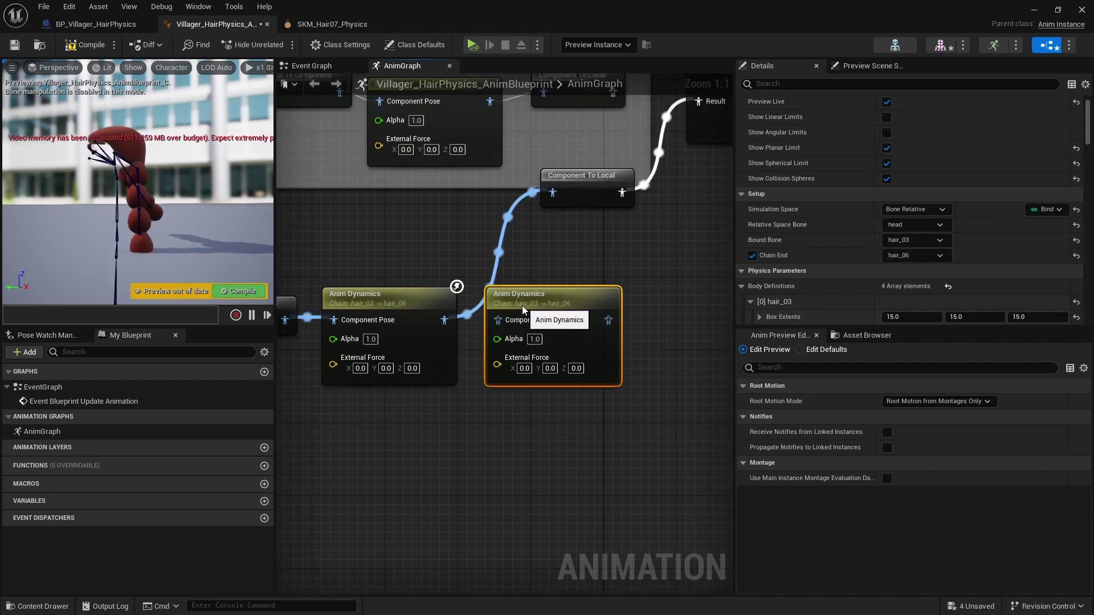
Set the copied node's Bound Bone to hair_07 and Chain End to hair_10, and wire it between the original and Component To Local.
{"action": "left_click", "coordinate": [924, 240]}
{"action": "left_click", "coordinate": [959, 499]}
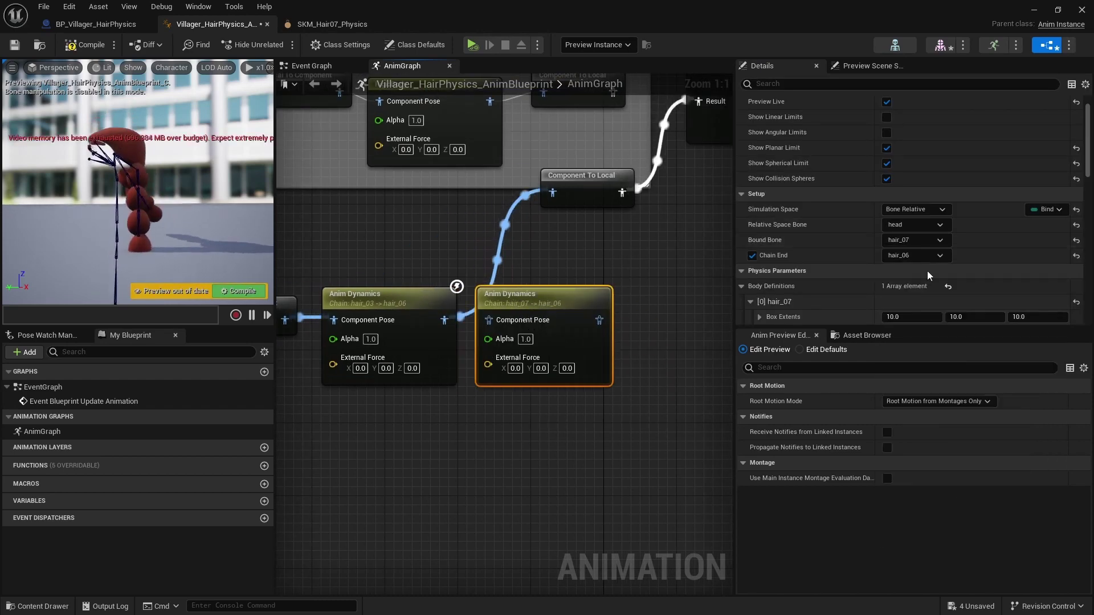
{"action": "left_click", "coordinate": [928, 260]}
{"action": "left_click", "coordinate": [962, 538]}
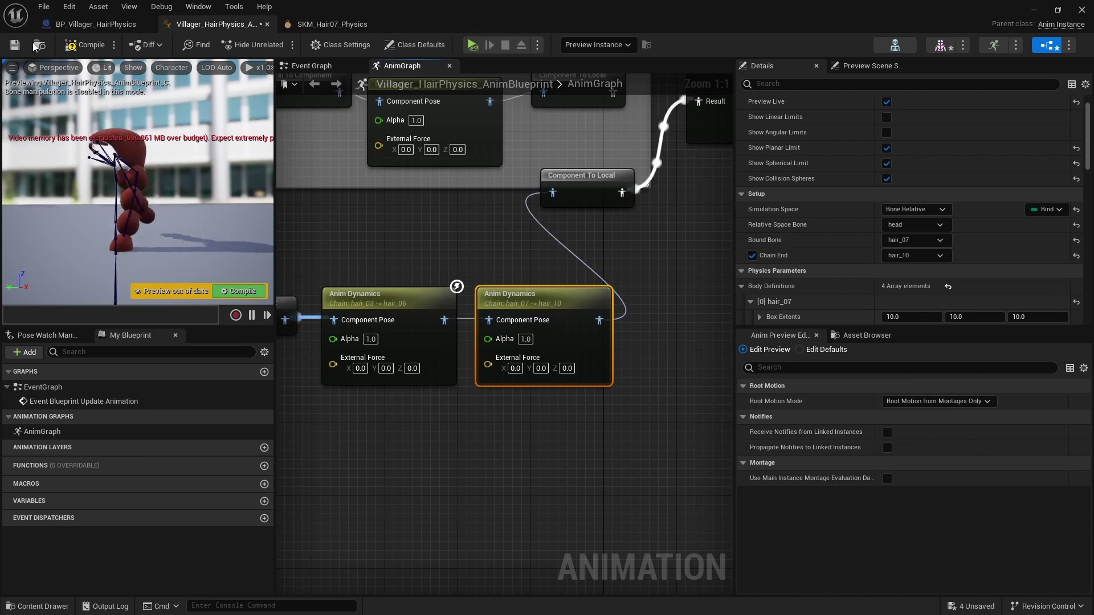
Compile and save the animation blueprint, and inspect both simulated braids in the preview.
{"action": "left_click_drag", "start_coordinate": [228, 221], "coordinate": [124, 218]}
{"action": "left_click_drag", "start_coordinate": [205, 219], "coordinate": [32, 81]}
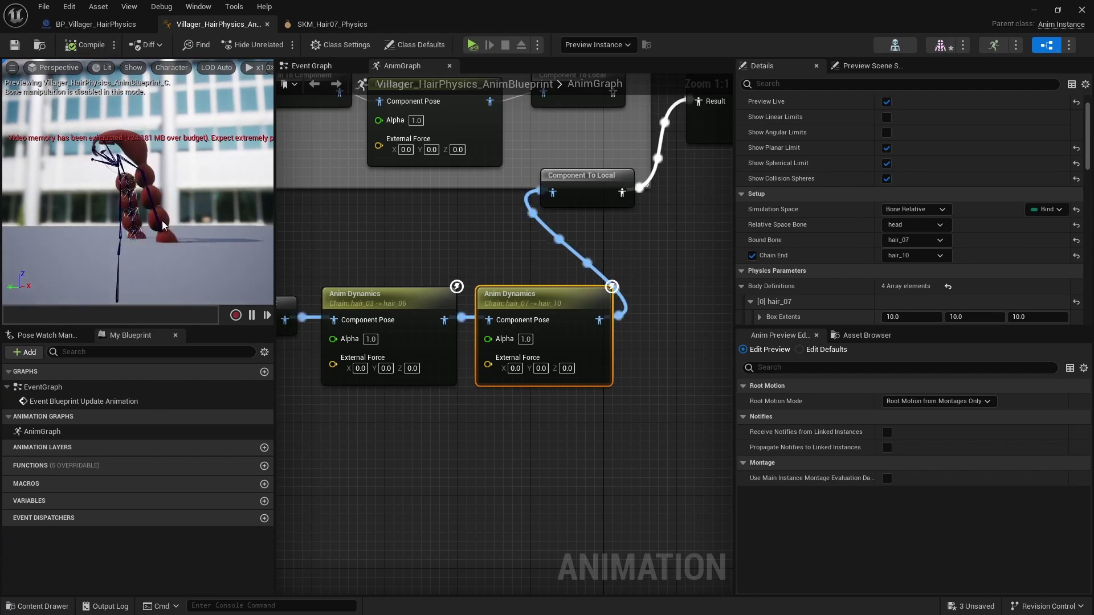
{"action": "left_click_drag", "start_coordinate": [171, 225], "coordinate": [131, 222]}
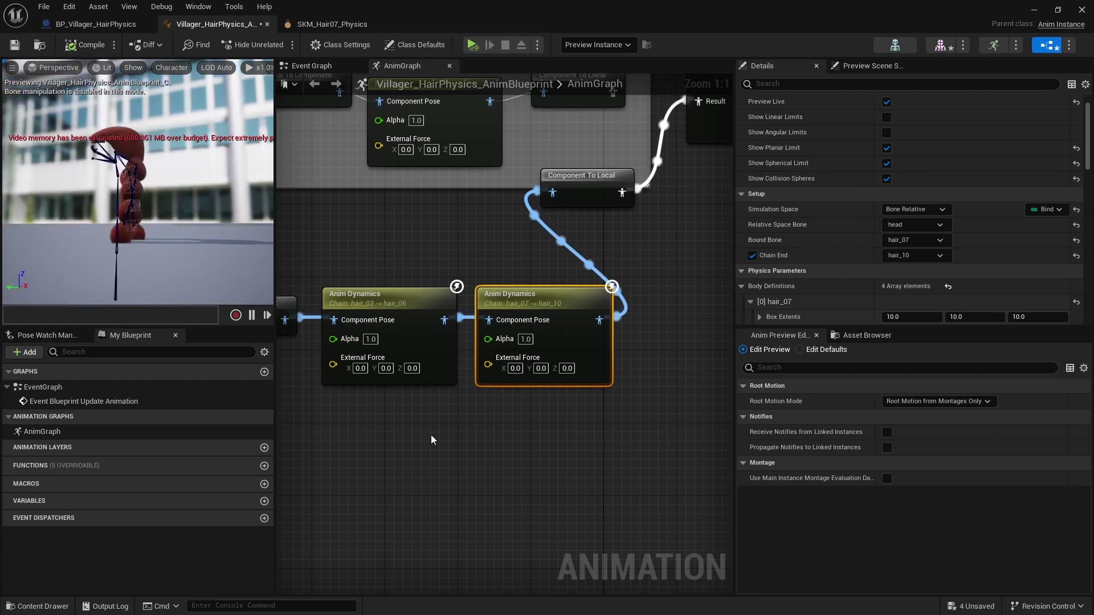
Enable Use Spherical Limits on the hair_03 to hair_06 Anim Dynamics node and add one spherical limit.
{"action": "right_click_drag", "start_coordinate": [407, 362], "coordinate": [497, 375]}
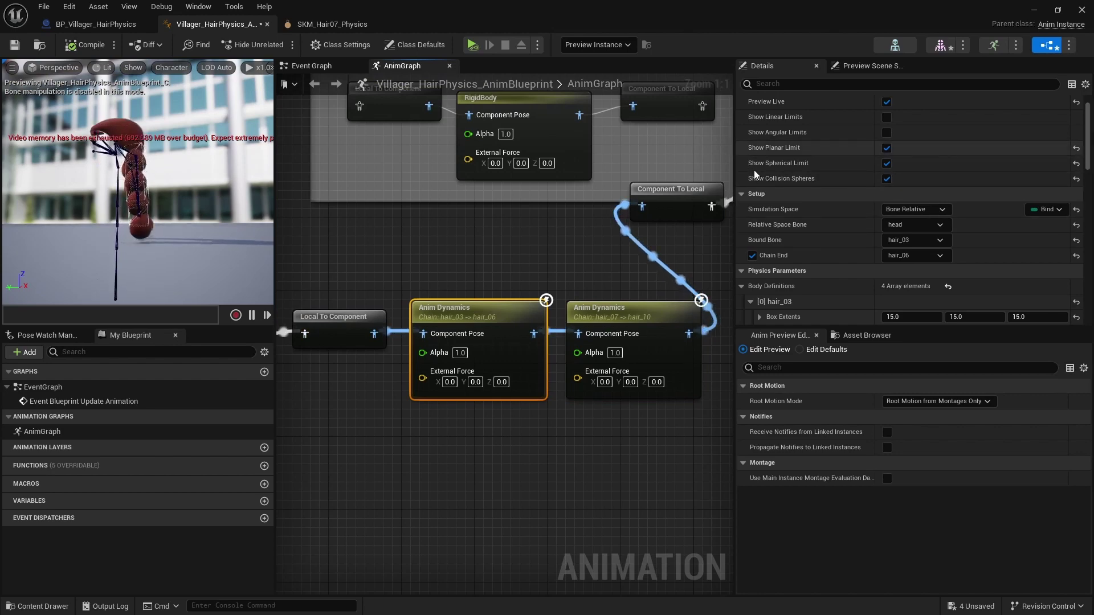
{"action": "scroll", "coordinate": [847, 291], "scroll_direction": "down", "scroll_amount": 10}
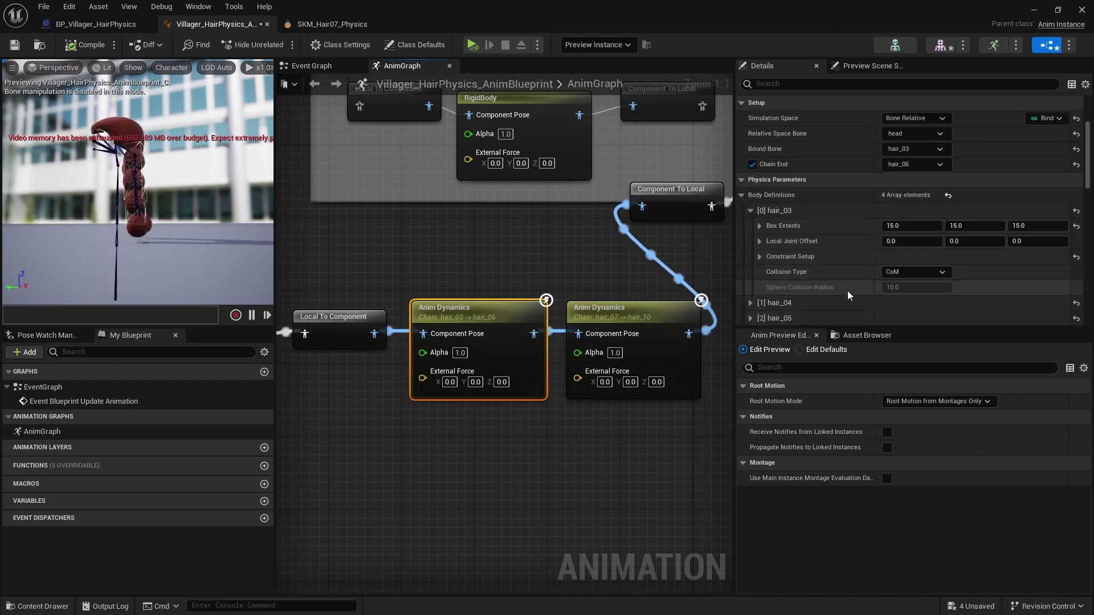
{"action": "scroll", "coordinate": [858, 288], "scroll_direction": "down", "scroll_amount": 5}
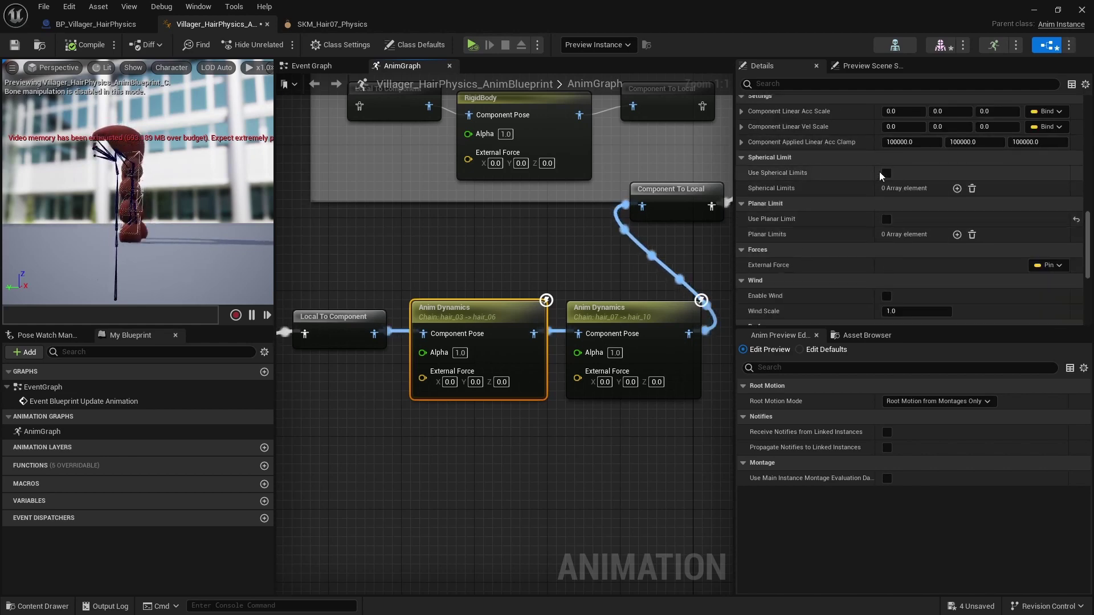
{"action": "left_click", "coordinate": [887, 173]}
{"action": "left_click", "coordinate": [956, 189]}
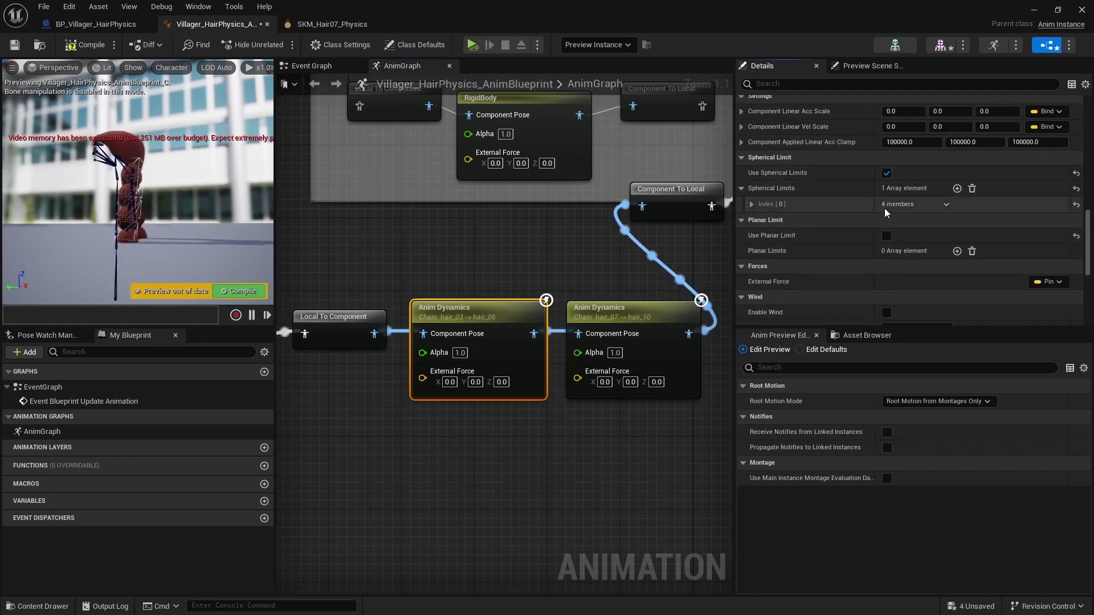
Set the spherical limit's Driving Bone to spine_02 and its Limit Radius to 50, and inspect the sphere in the preview.
{"action": "left_click", "coordinate": [751, 204]}
{"action": "left_click", "coordinate": [925, 220]}
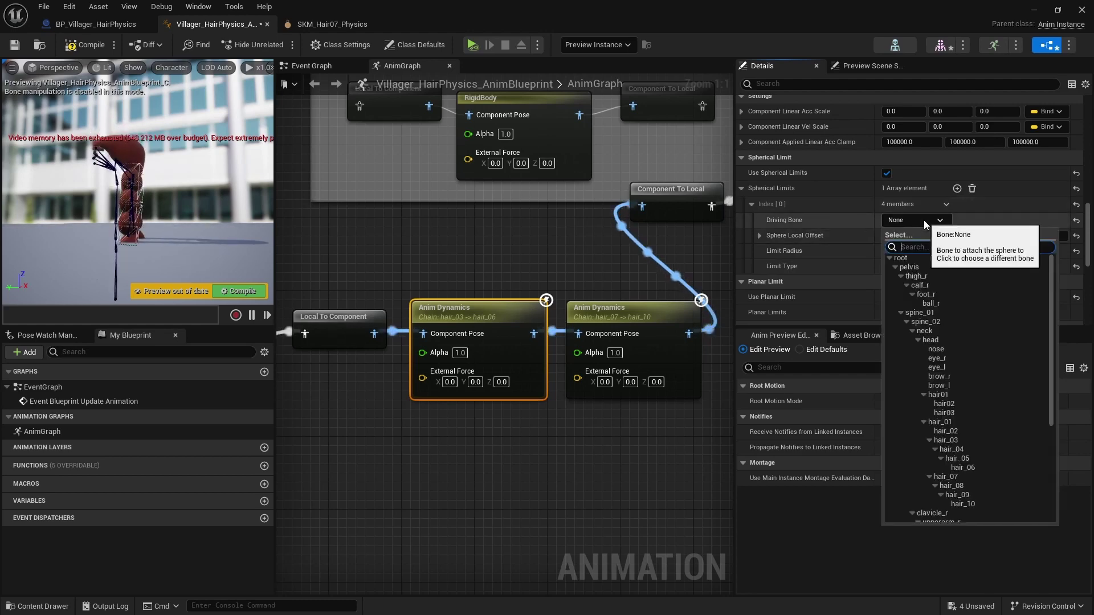
{"action": "left_click", "coordinate": [937, 322]}
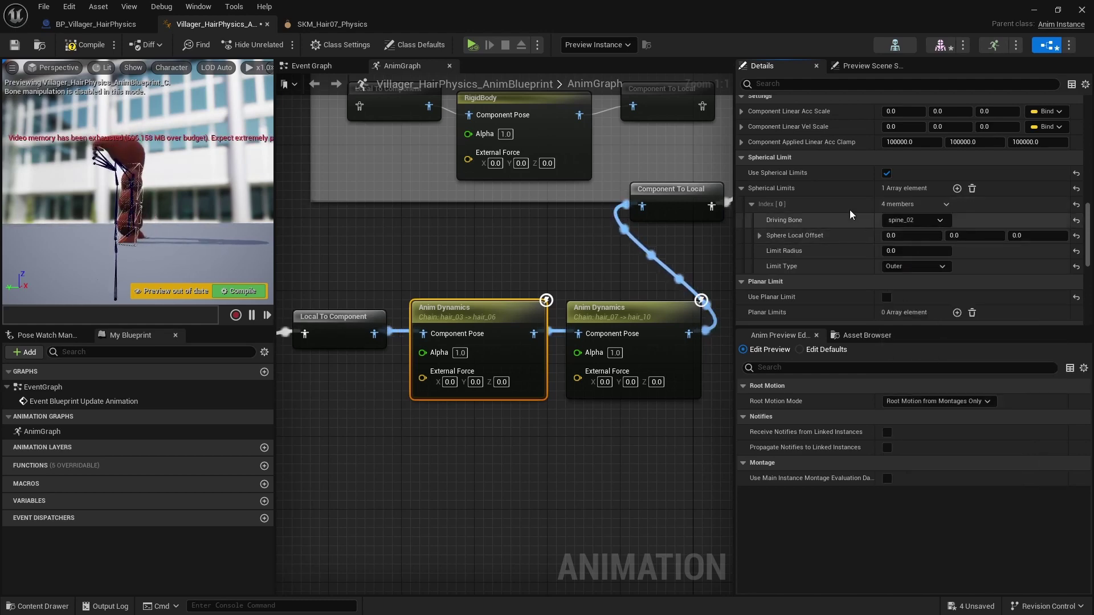
{"action": "scroll", "coordinate": [848, 226], "scroll_direction": "down", "scroll_amount": 1}
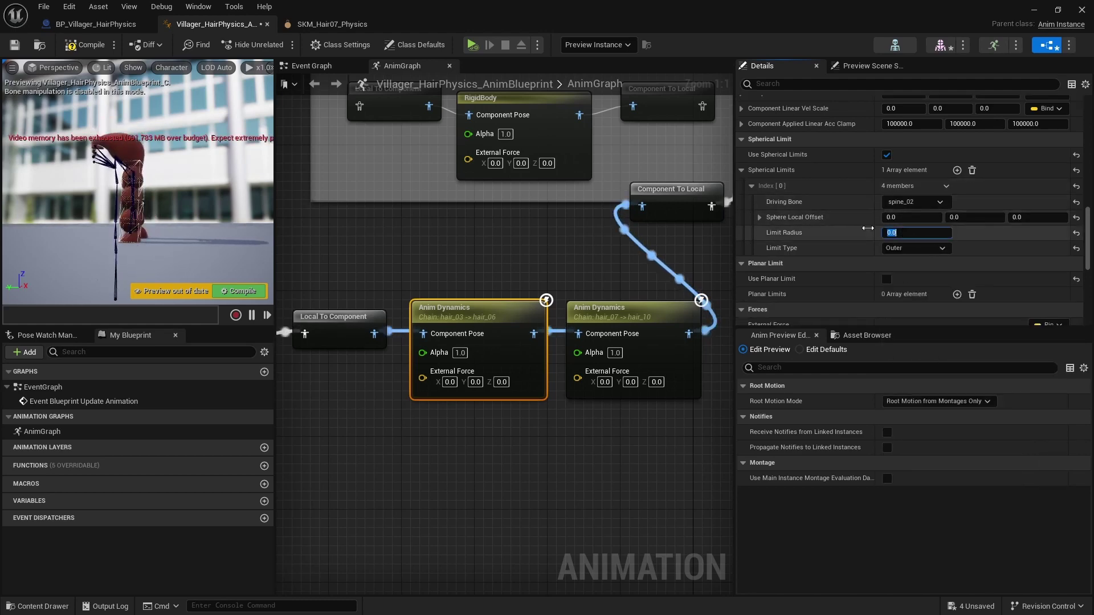
{"action": "left_click", "coordinate": [759, 218]}
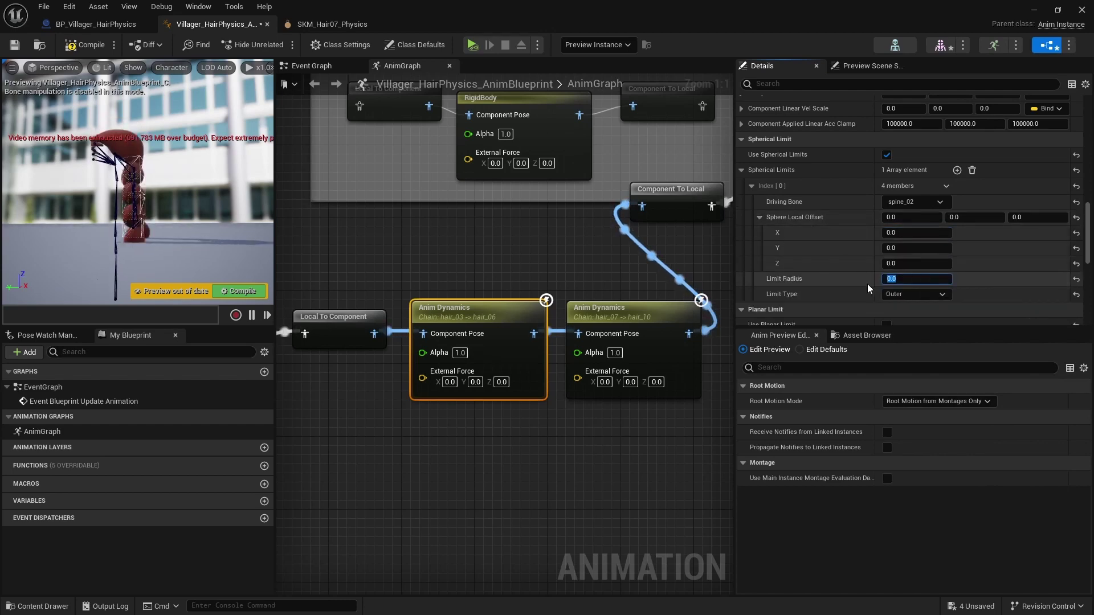
{"action": "type", "text": "81"}
{"action": "key", "text": "BackSpace"}
{"action": "key", "text": "BackSpace"}
{"action": "type", "text": "50"}
{"action": "key", "text": "Return"}
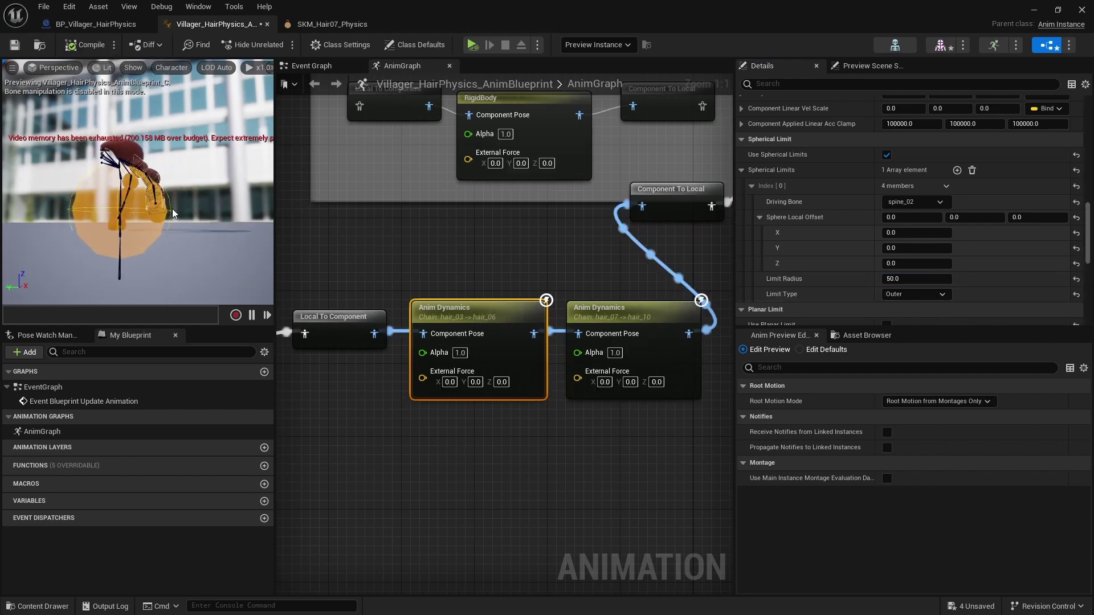
{"action": "left_click_drag", "start_coordinate": [174, 214], "coordinate": [188, 240], "text": "alt"}
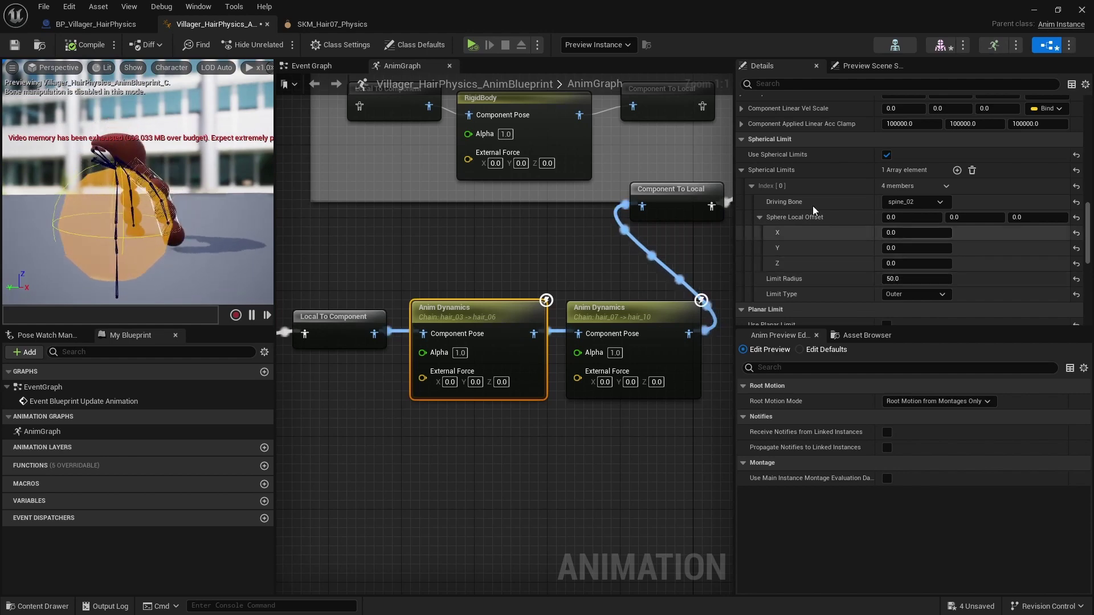
Turn off Use Spherical Limits and Show Spherical Limit on the hair_03 to hair_06 Anim Dynamics node, compiling the blueprint.
{"action": "left_click", "coordinate": [742, 170]}
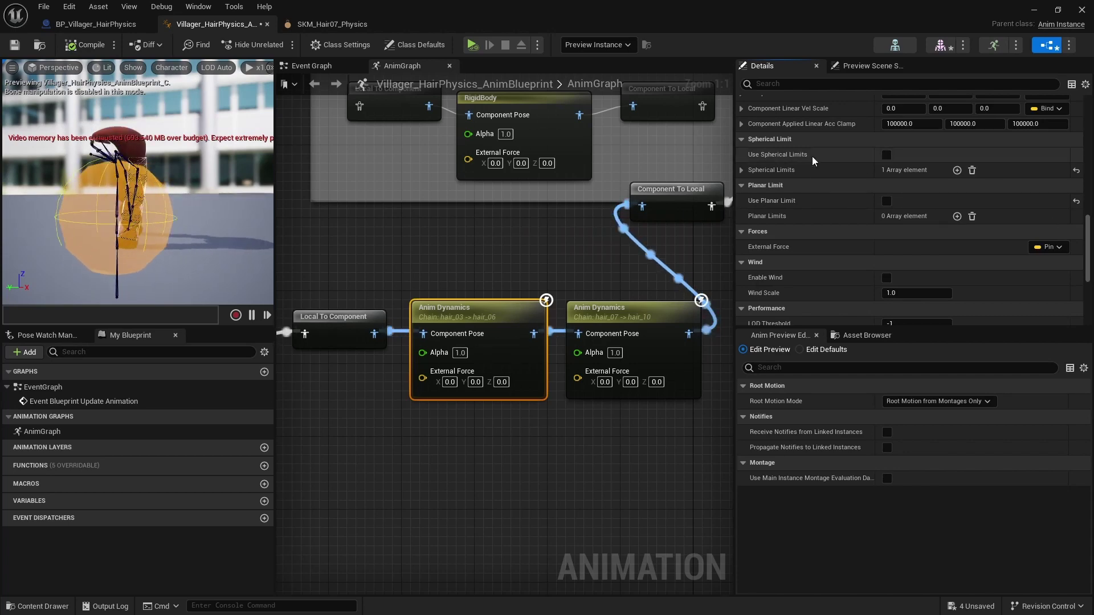
{"action": "left_click", "coordinate": [742, 170]}
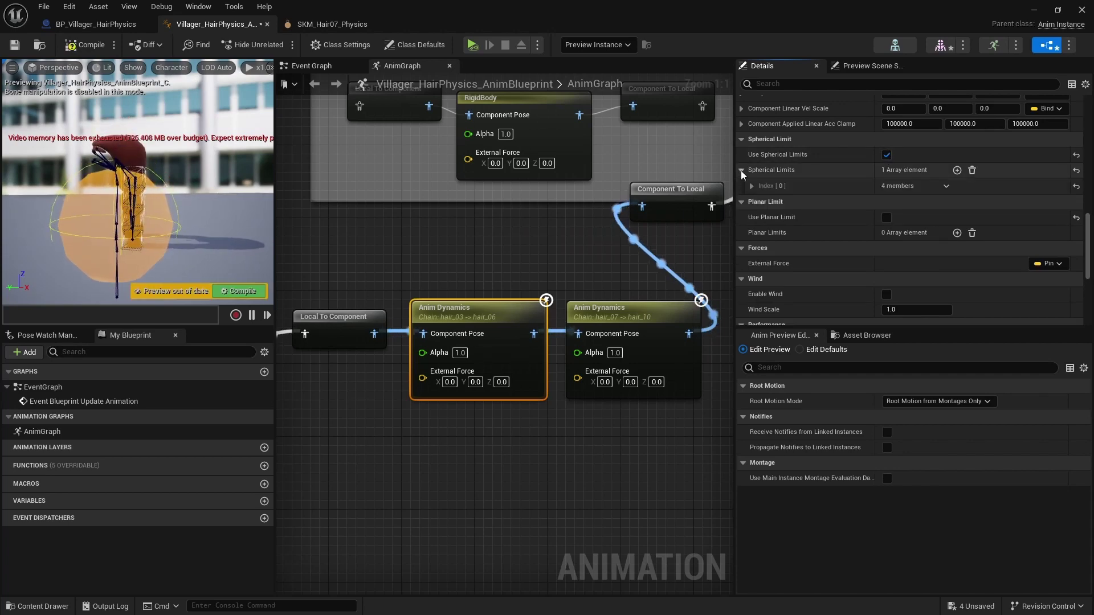
{"action": "left_click", "coordinate": [887, 155]}
{"action": "left_click", "coordinate": [88, 48]}
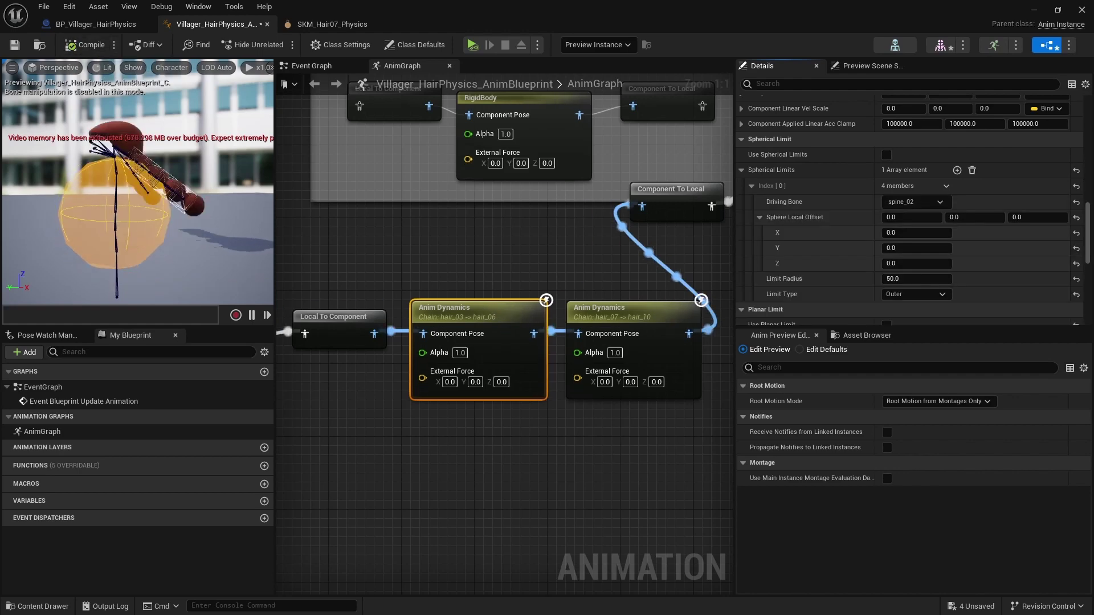
{"action": "left_click_drag", "start_coordinate": [1089, 243], "coordinate": [1088, 122]}
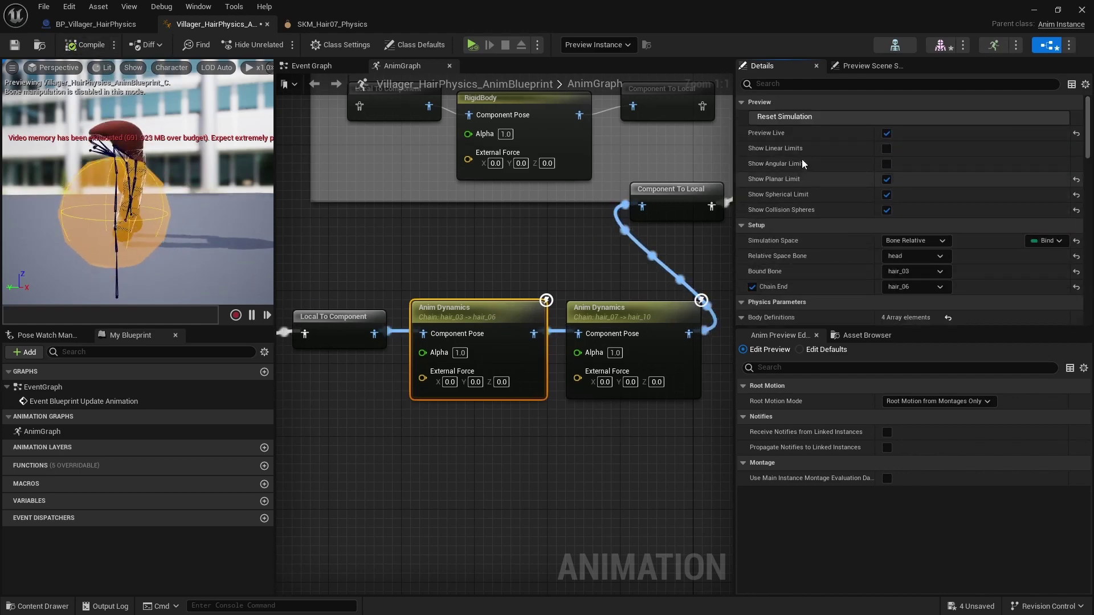
{"action": "left_click", "coordinate": [886, 194]}
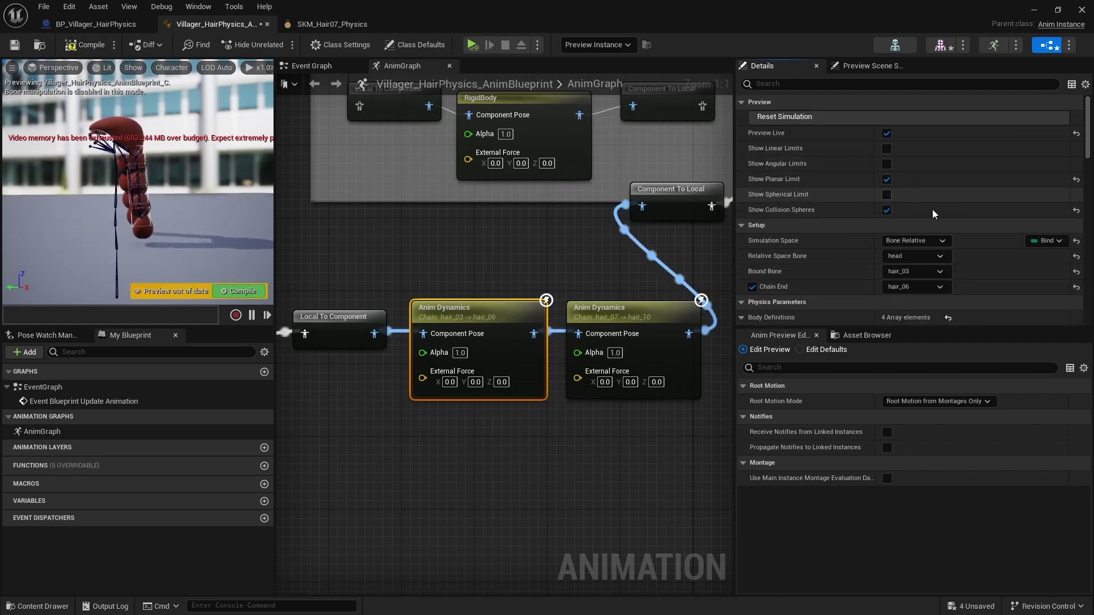
Enable Use Planar Limit on the same node and add one planar limit driven by the spine_02 bone.
{"action": "scroll", "coordinate": [938, 247], "scroll_direction": "down", "scroll_amount": 10}
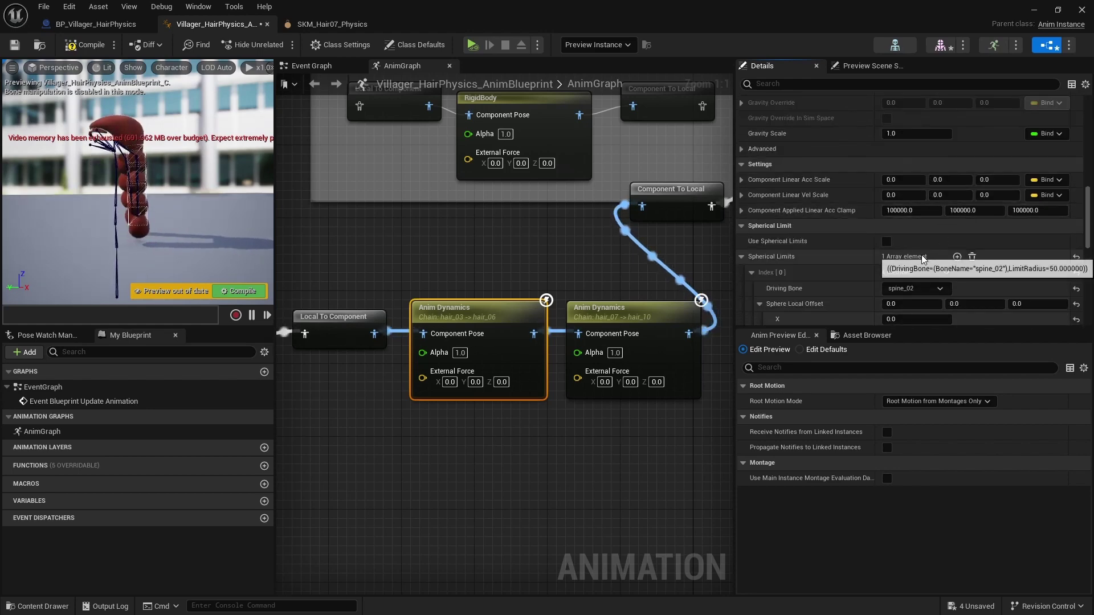
{"action": "scroll", "coordinate": [799, 253], "scroll_direction": "down", "scroll_amount": 6}
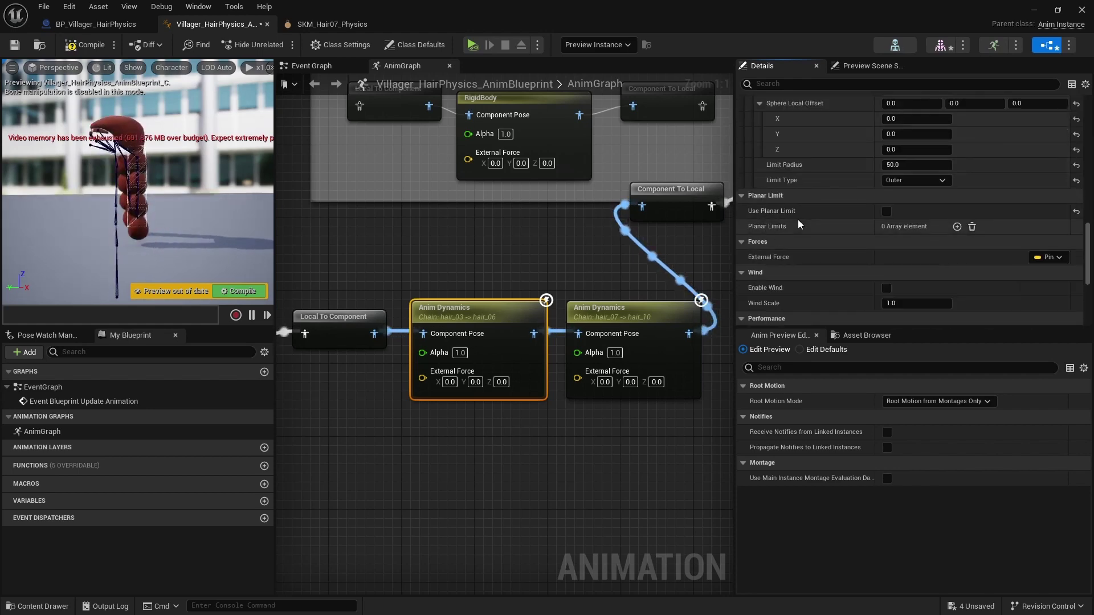
{"action": "scroll", "coordinate": [798, 221], "scroll_direction": "down", "scroll_amount": 2}
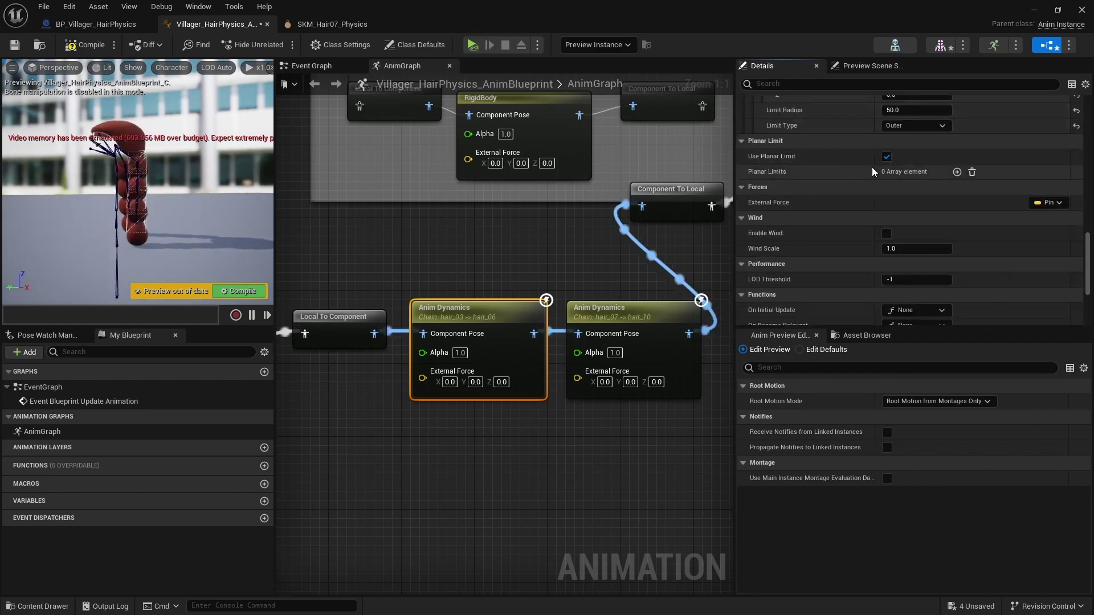
{"action": "left_click", "coordinate": [958, 173]}
{"action": "left_click", "coordinate": [752, 188]}
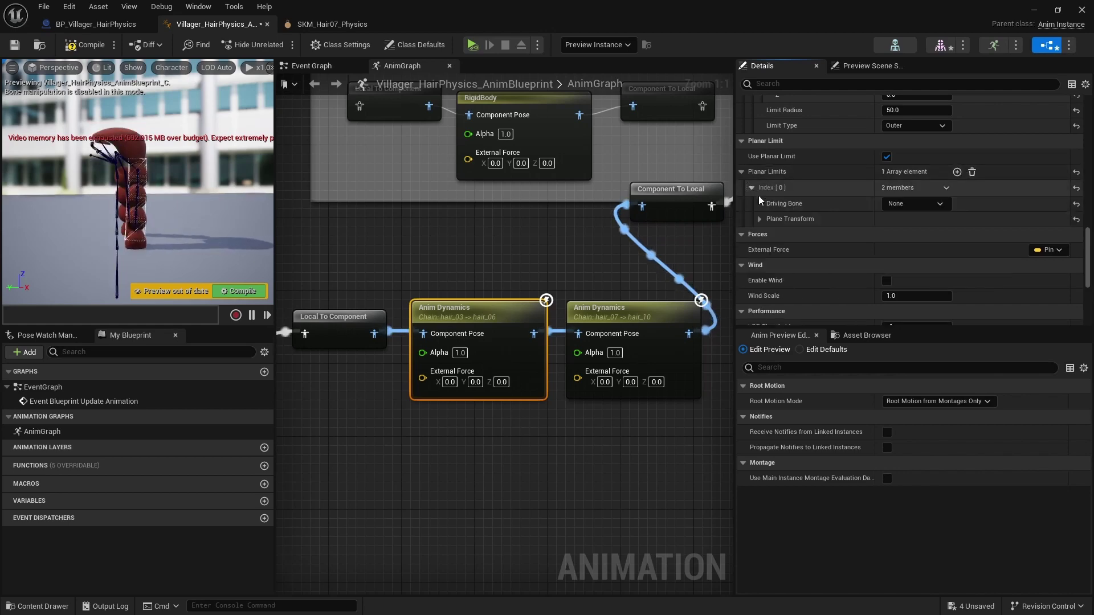
{"action": "left_click", "coordinate": [912, 205]}
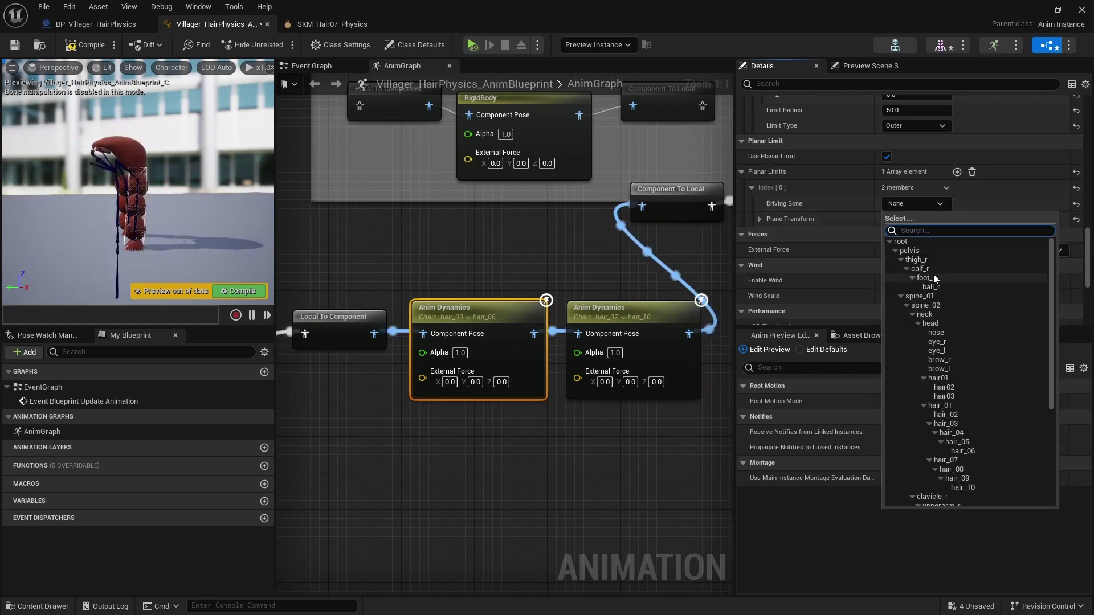
{"action": "left_click", "coordinate": [926, 306]}
Set the planar limit's X rotation to 90 and inspect the plane's orientation around the braids.
{"action": "left_click", "coordinate": [760, 219]}
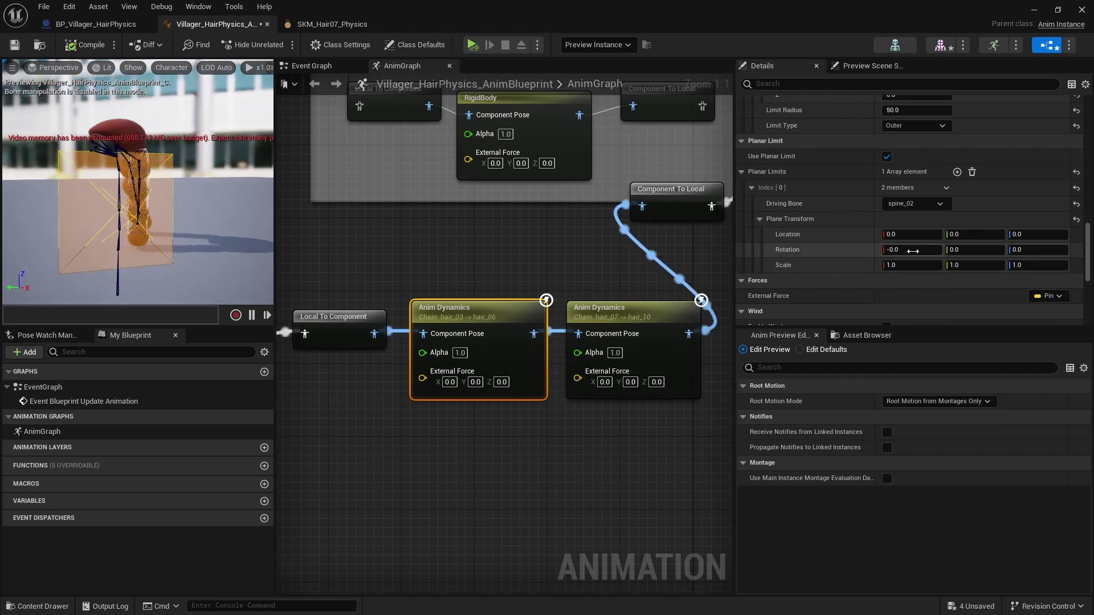
{"action": "left_click_drag", "start_coordinate": [138, 211], "coordinate": [117, 232], "text": "alt"}
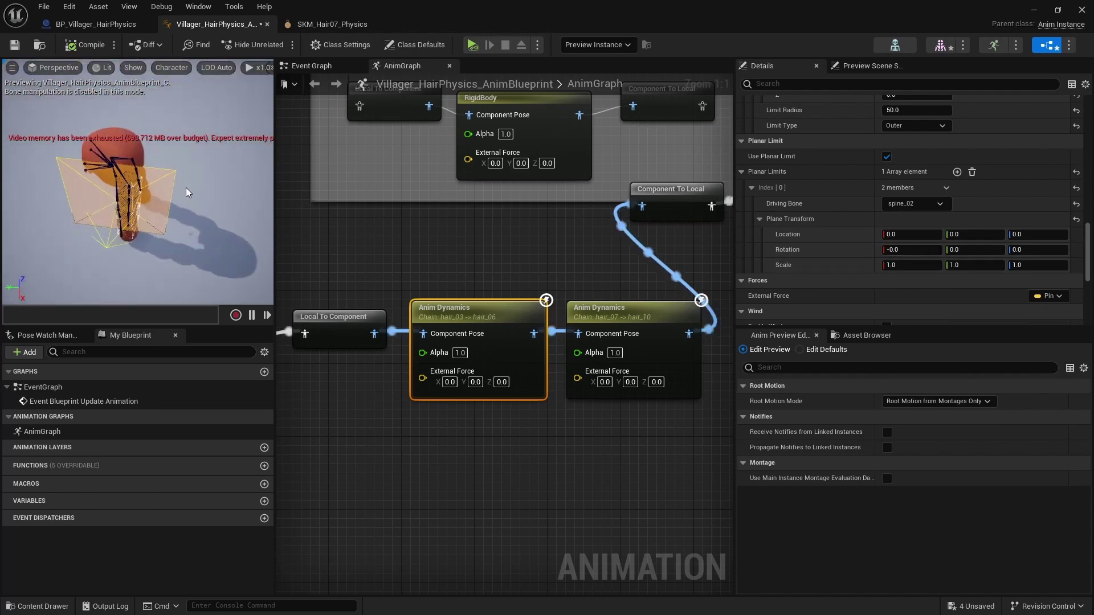
{"action": "left_click_drag", "start_coordinate": [117, 231], "coordinate": [133, 216], "text": "alt"}
{"action": "left_click", "coordinate": [910, 251]}
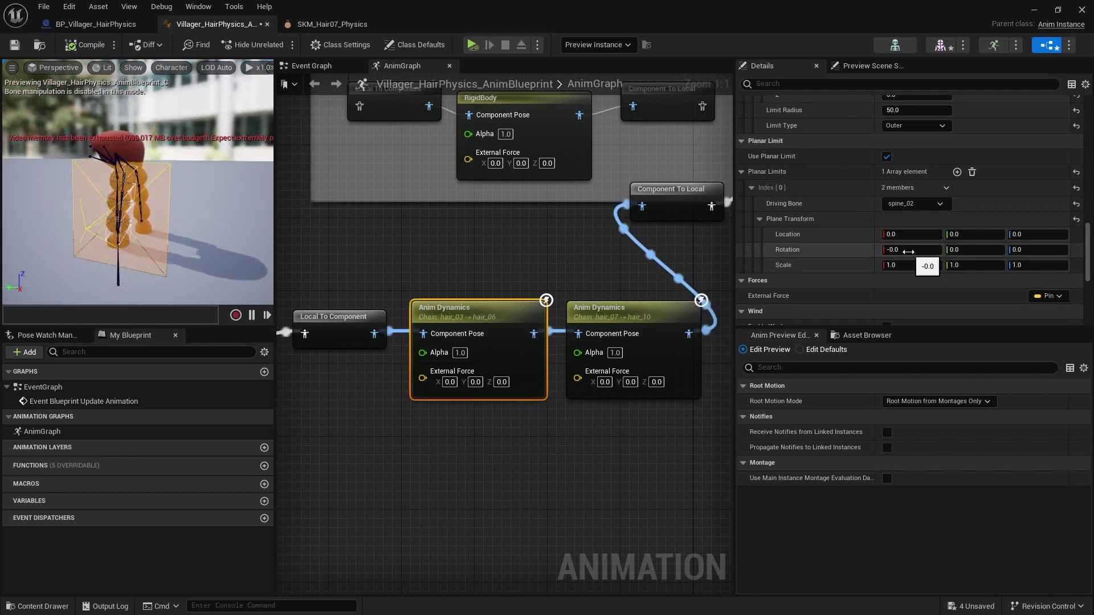
{"action": "type", "text": "90"}
{"action": "key", "text": "Return"}
{"action": "left_click_drag", "start_coordinate": [186, 235], "coordinate": [216, 223], "text": "alt"}
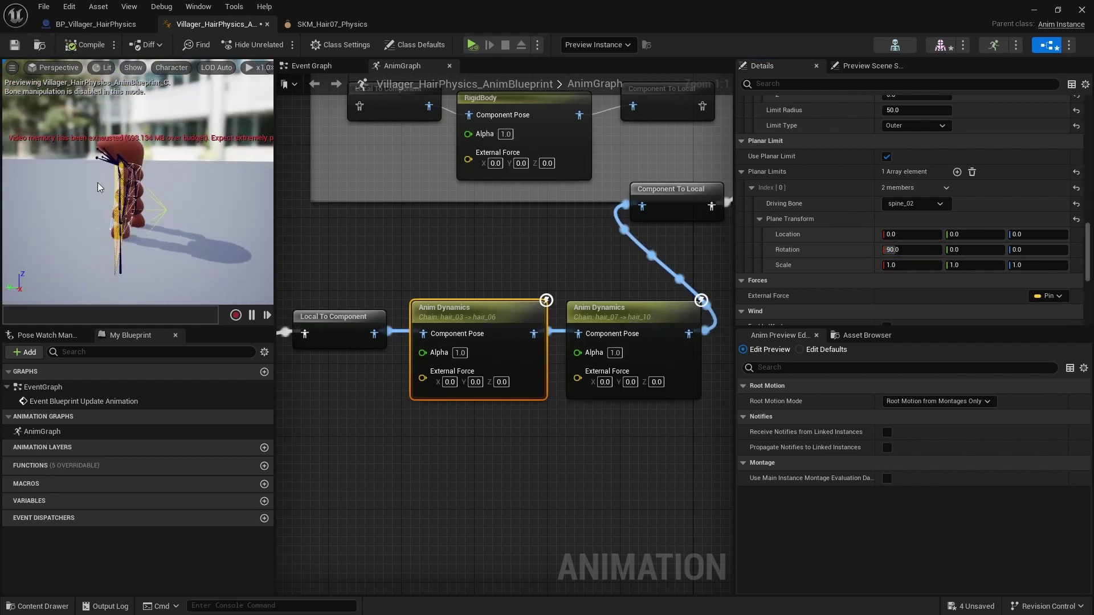
{"action": "mouse_move", "coordinate": [98, 217]}
{"action": "left_mouse_down", "text": "alt"}
{"action": "mouse_move", "coordinate": [63, 216]}
{"action": "mouse_move", "coordinate": [114, 211]}
{"action": "mouse_move", "coordinate": [98, 208]}
{"action": "left_mouse_up", "text": "alt"}
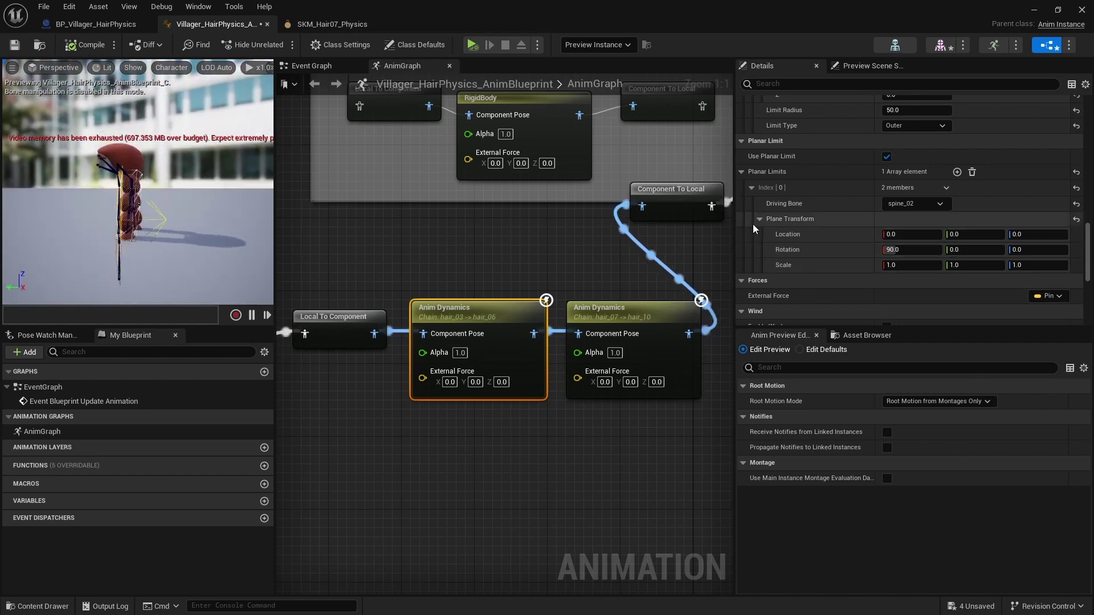
Try a Z rotation of 20 on the planar limit and compile.
{"action": "left_click", "coordinate": [974, 250]}
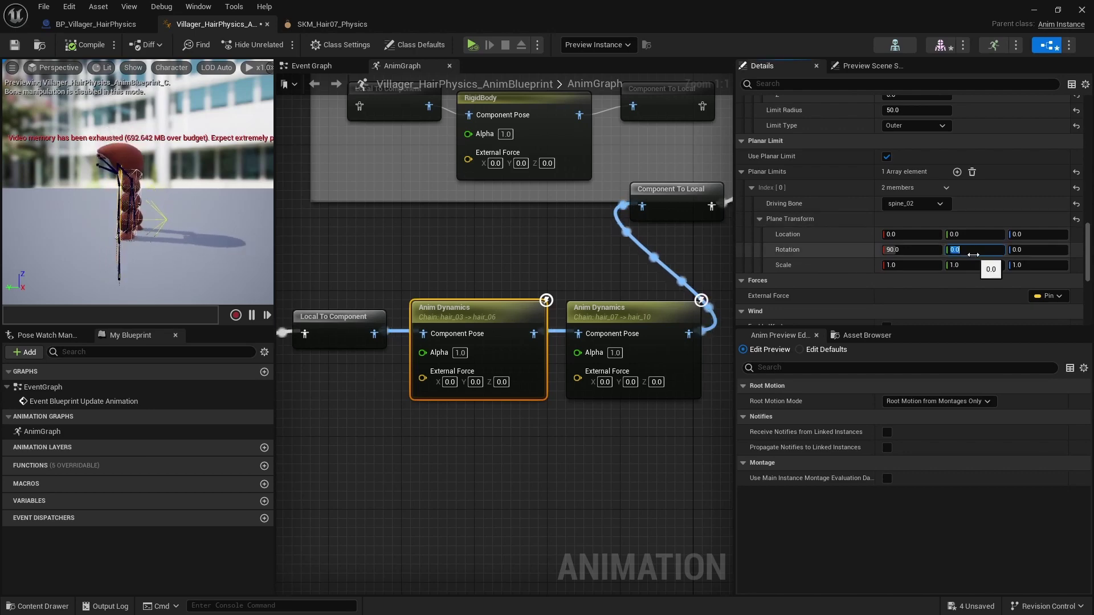
{"action": "key", "text": "Tab"}
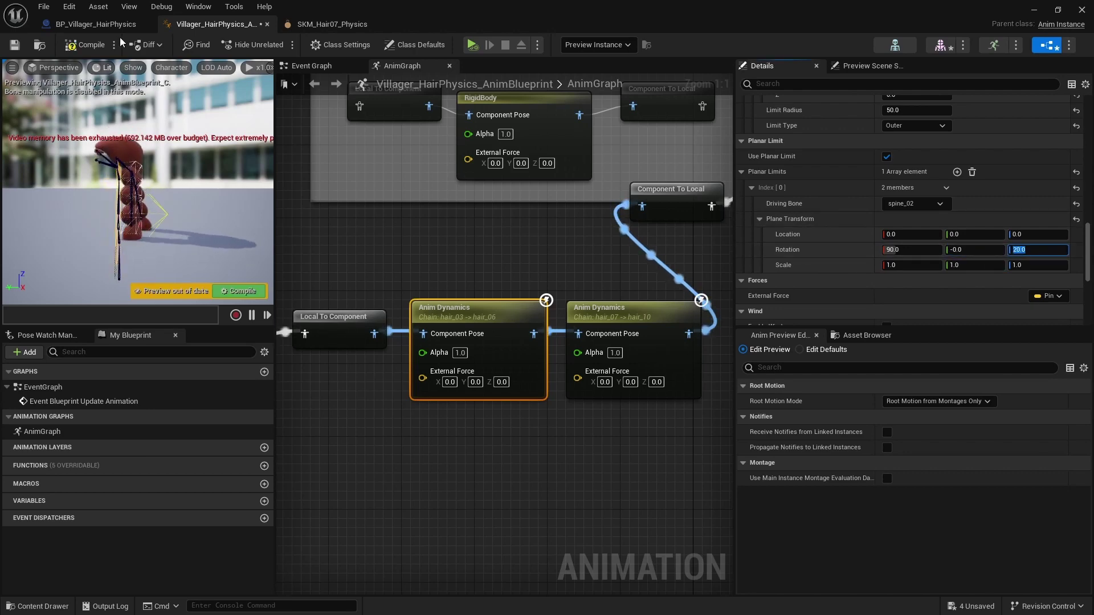
{"action": "left_click", "coordinate": [85, 44]}
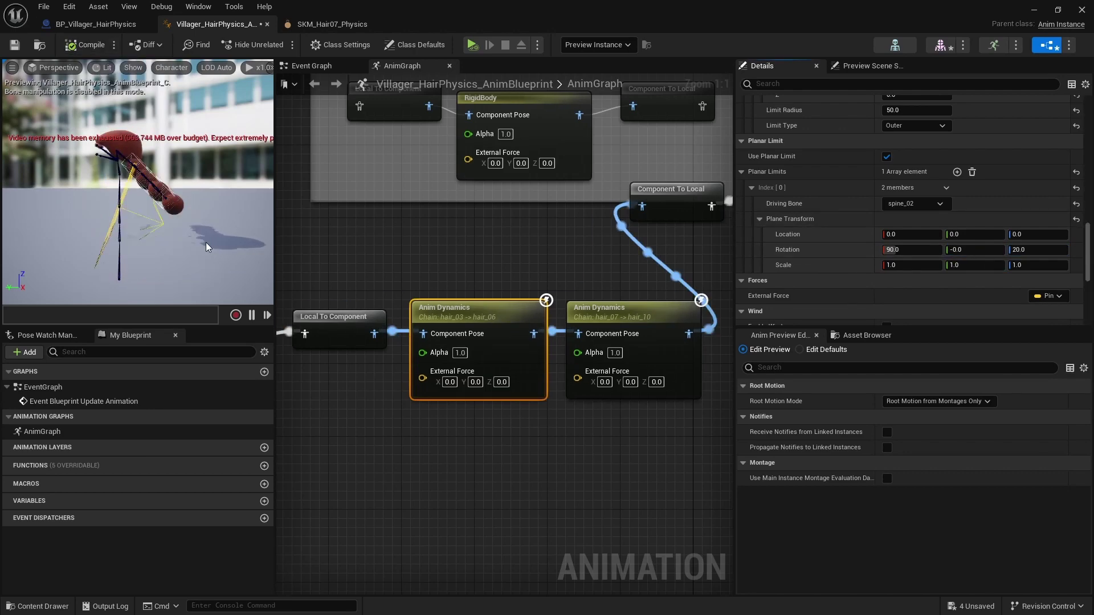
Set the planar limit's Z rotation to -20 and compile the animation blueprint.
{"action": "left_click", "coordinate": [1033, 249]}
{"action": "type", "text": "-20"}
{"action": "key", "text": "Return"}
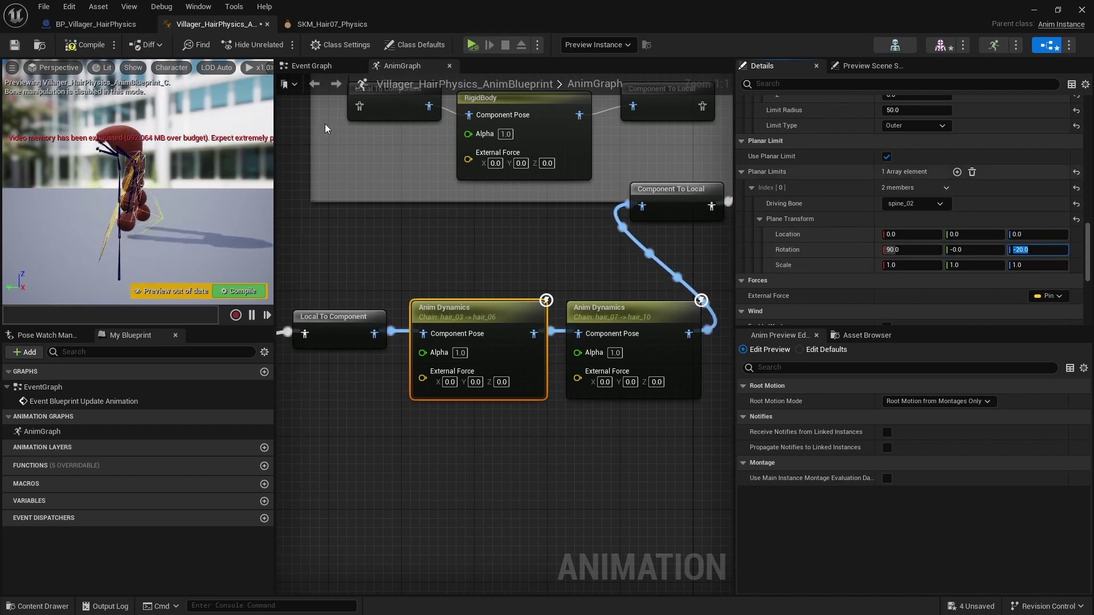
{"action": "left_click", "coordinate": [77, 51]}
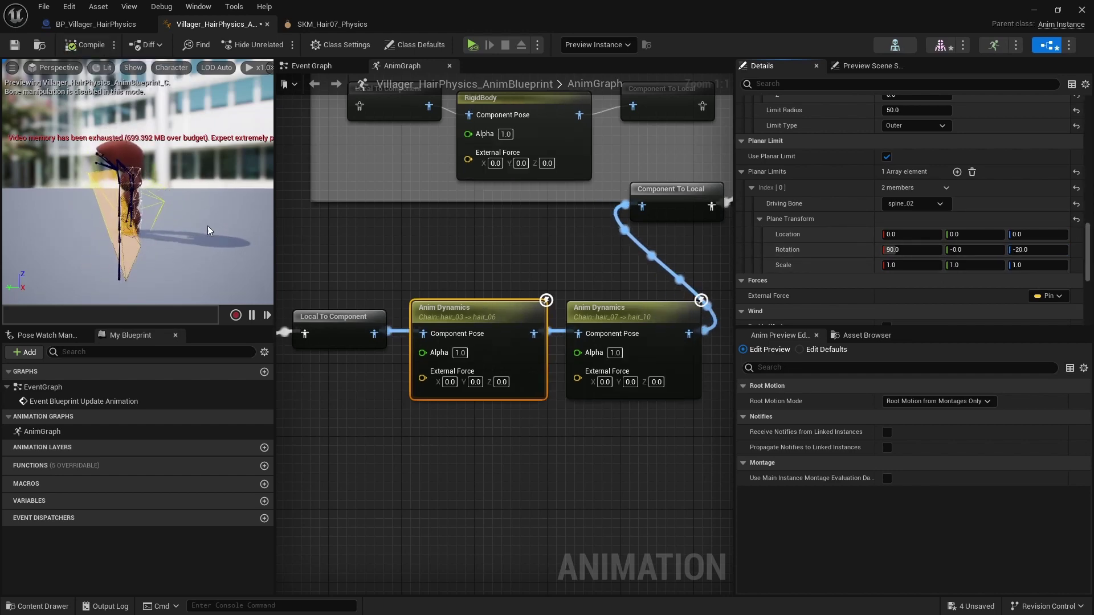
Try a Z location of -10 for the planar limit and compile.
{"action": "left_click", "coordinate": [1020, 234]}
{"action": "type", "text": "-10"}
{"action": "key", "text": "Return"}
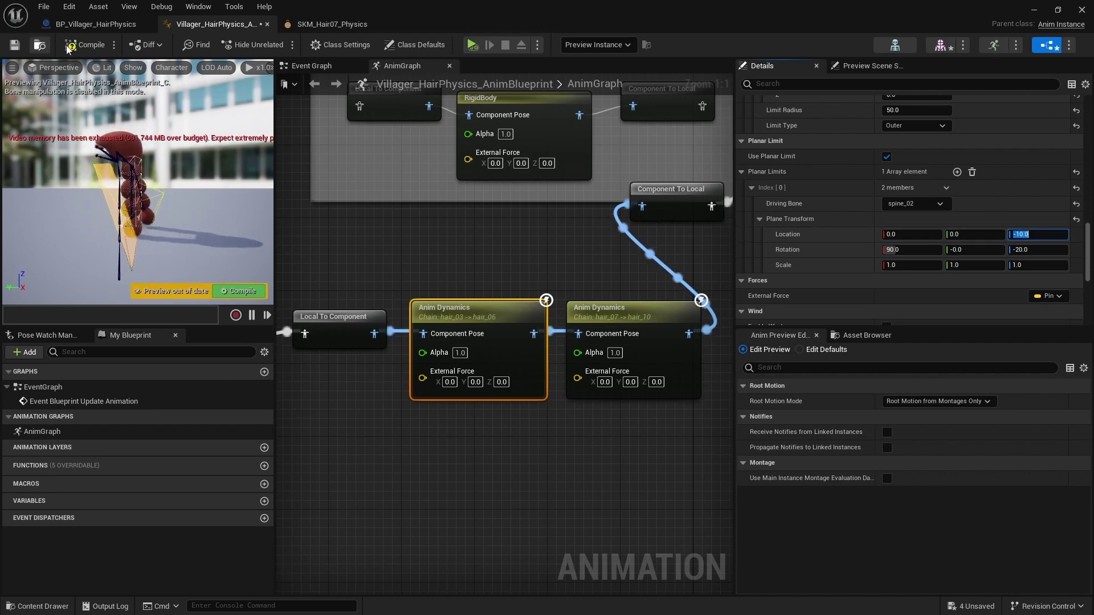
{"action": "left_click", "coordinate": [86, 47]}
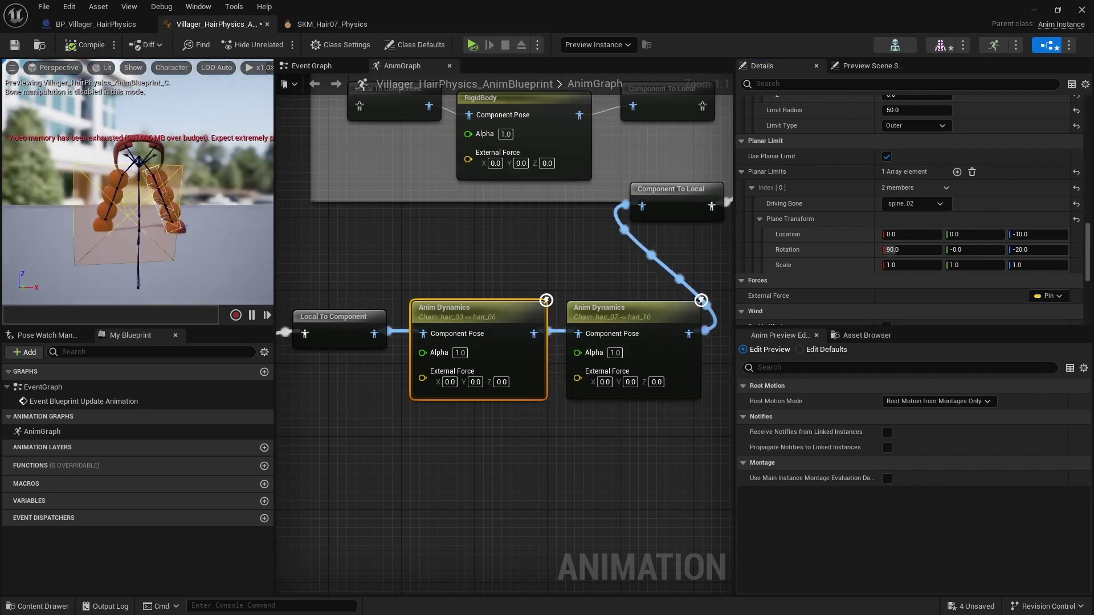
Reset the planar limit's Z location to 0, try a Y location of -10, and compile.
{"action": "left_click", "coordinate": [1032, 234]}
{"action": "type", "text": "0"}
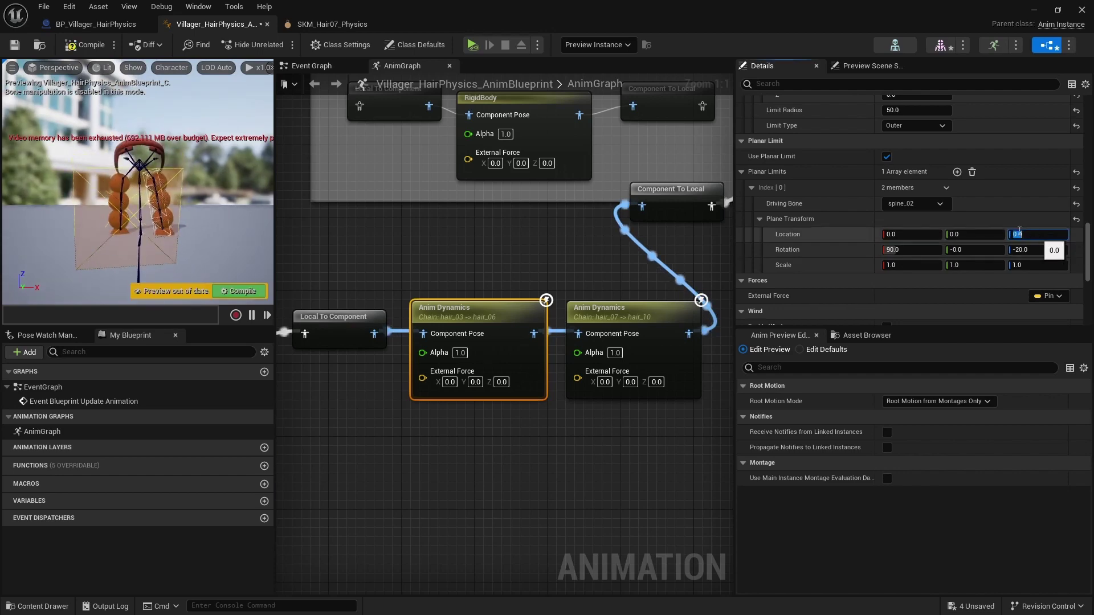
{"action": "key", "text": "Return"}
{"action": "left_click", "coordinate": [972, 234]}
{"action": "type", "text": "-10"}
{"action": "key", "text": "Return"}
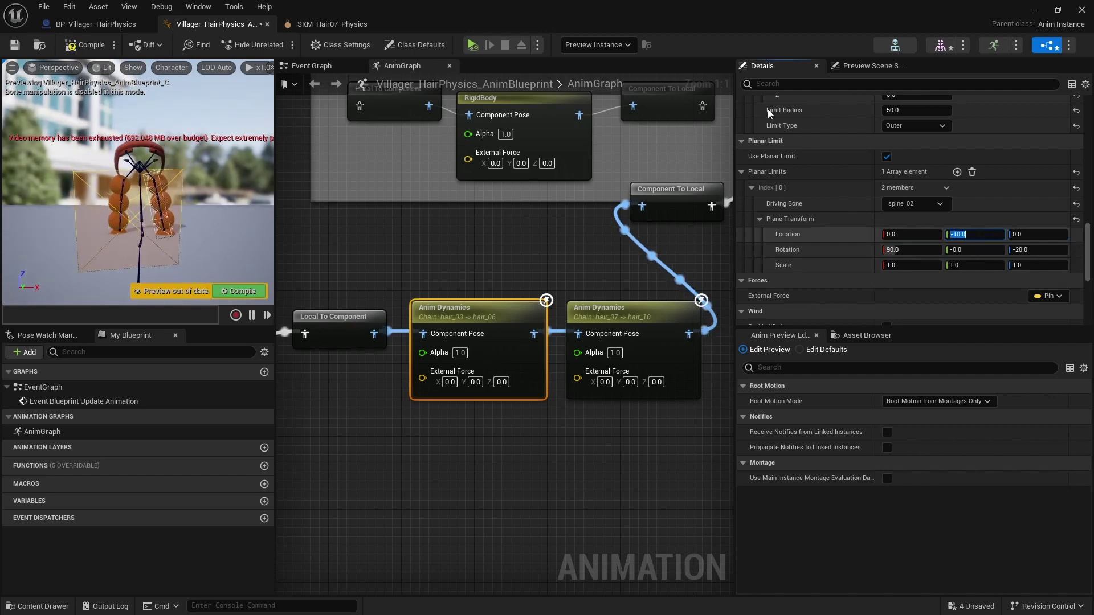
{"action": "left_click", "coordinate": [100, 49]}
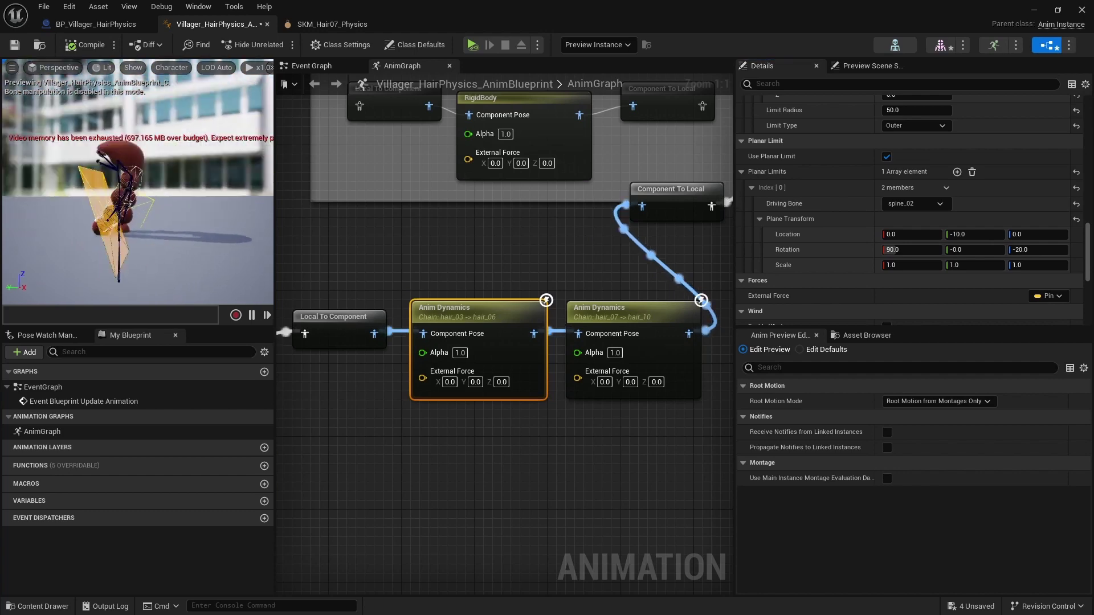
Set the planar limit's Y location to 20 and check the plane against the braids in the preview.
{"action": "left_click", "coordinate": [967, 234]}
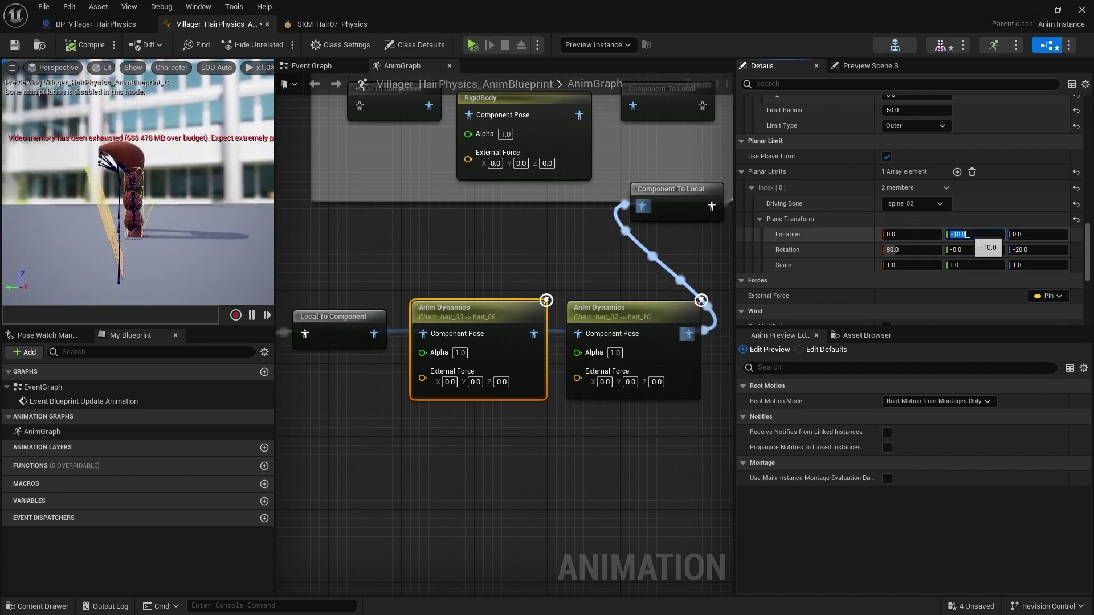
{"action": "type", "text": "20"}
{"action": "key", "text": "Return"}
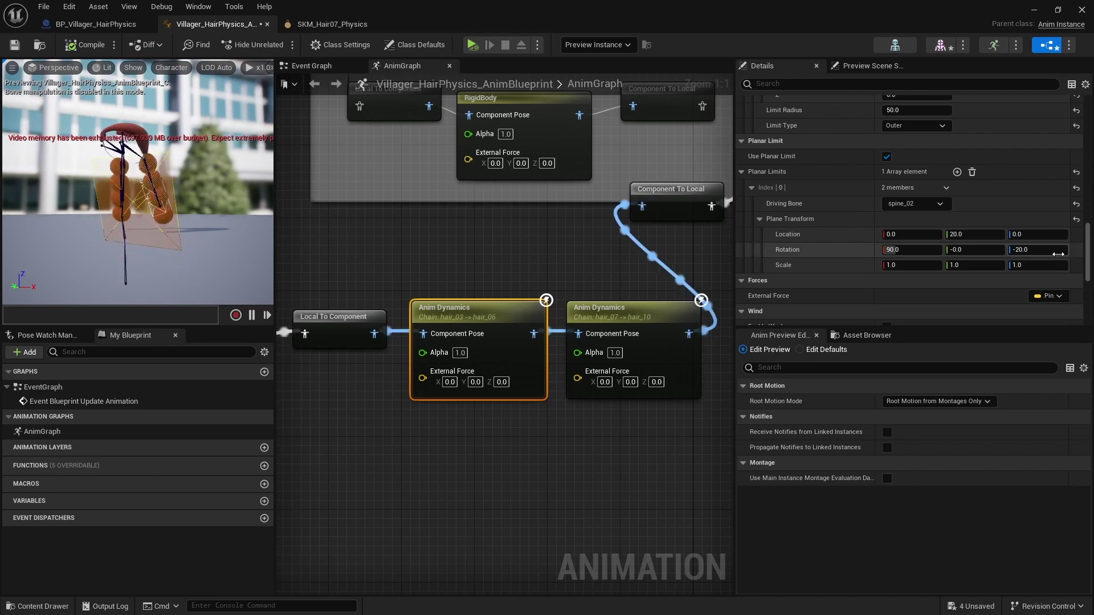
Deselect the hair_03 Anim Dynamics node, then compile and save the animation blueprint.
{"action": "left_click_drag", "start_coordinate": [1089, 252], "coordinate": [1091, 206]}
{"action": "scroll", "coordinate": [887, 247], "scroll_direction": "up", "scroll_amount": 10}
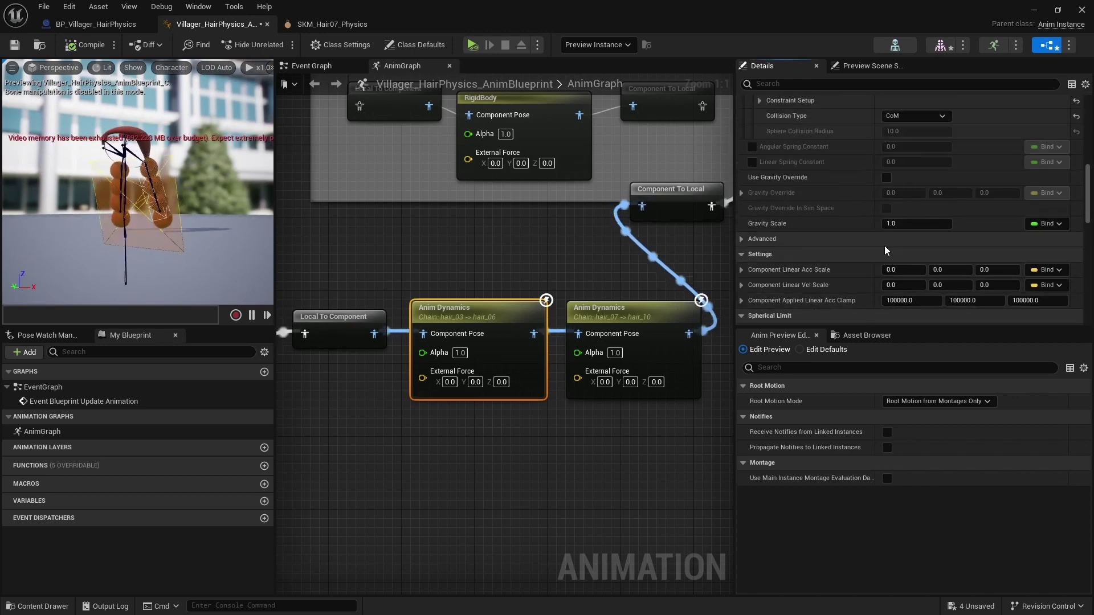
{"action": "scroll", "coordinate": [818, 224], "scroll_direction": "up", "scroll_amount": 5}
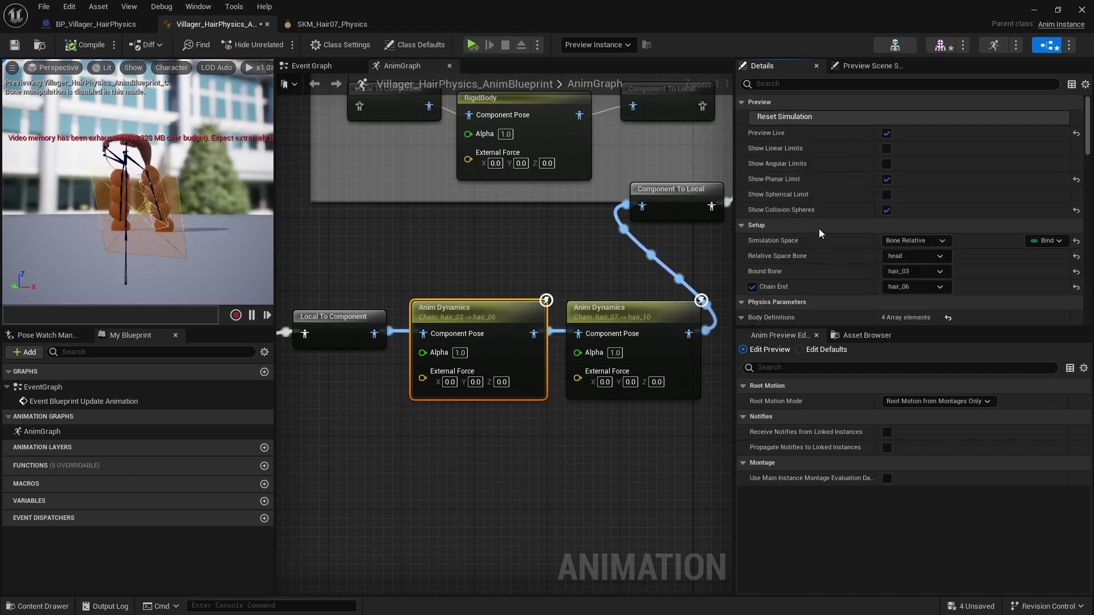
{"action": "left_click", "coordinate": [335, 453]}
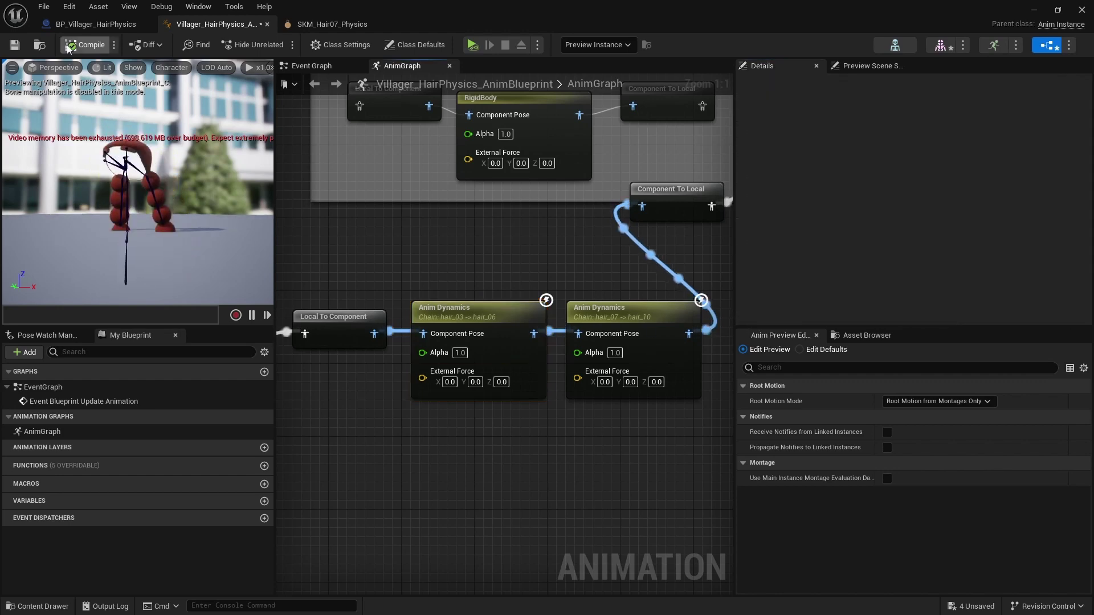
Connect Copy Pose From Mesh to Local To Component in place of the A_Walk sequence player and compile.
{"action": "scroll", "coordinate": [467, 310], "scroll_direction": "down", "scroll_amount": 4}
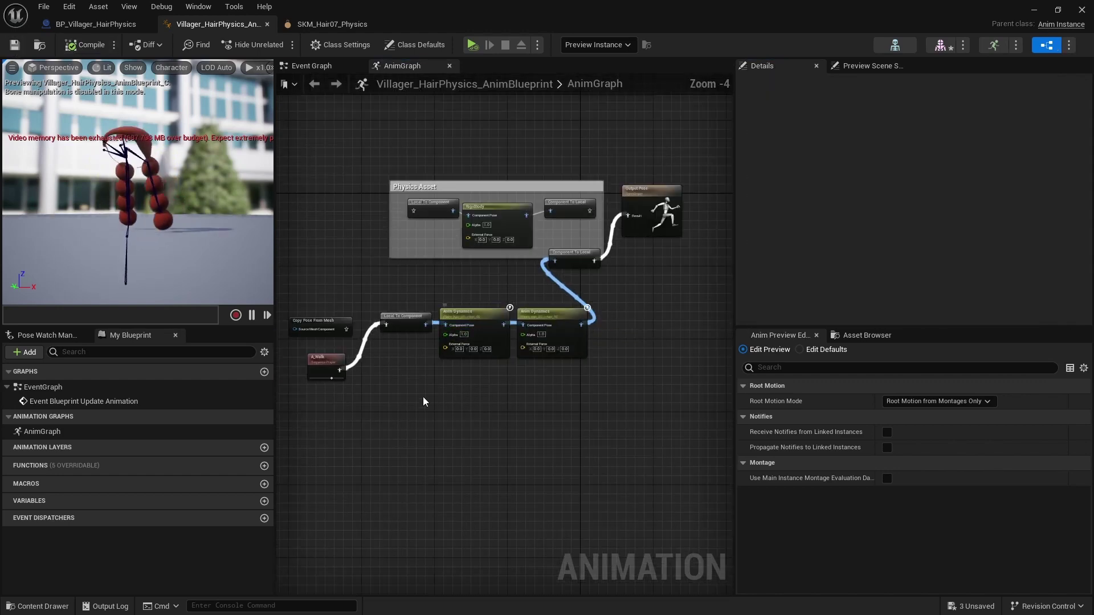
{"action": "scroll", "coordinate": [395, 405], "scroll_direction": "up", "scroll_amount": 3}
{"action": "left_click_drag", "start_coordinate": [534, 263], "coordinate": [533, 263]}
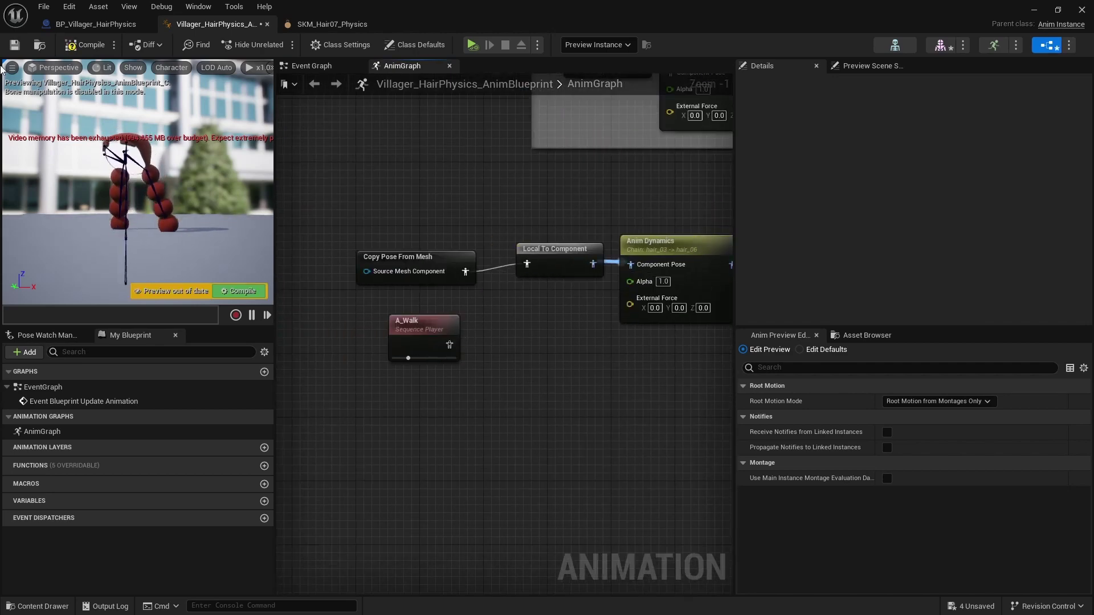
{"action": "left_click", "coordinate": [82, 45]}
Move the A_Walk node above the Copy Pose From Mesh node and wrap it in a comment titled "sample anim".
{"action": "right_click_drag", "start_coordinate": [548, 436], "coordinate": [471, 504]}
{"action": "scroll", "coordinate": [471, 504], "scroll_direction": "down", "scroll_amount": 3}
{"action": "left_click", "coordinate": [414, 325]}
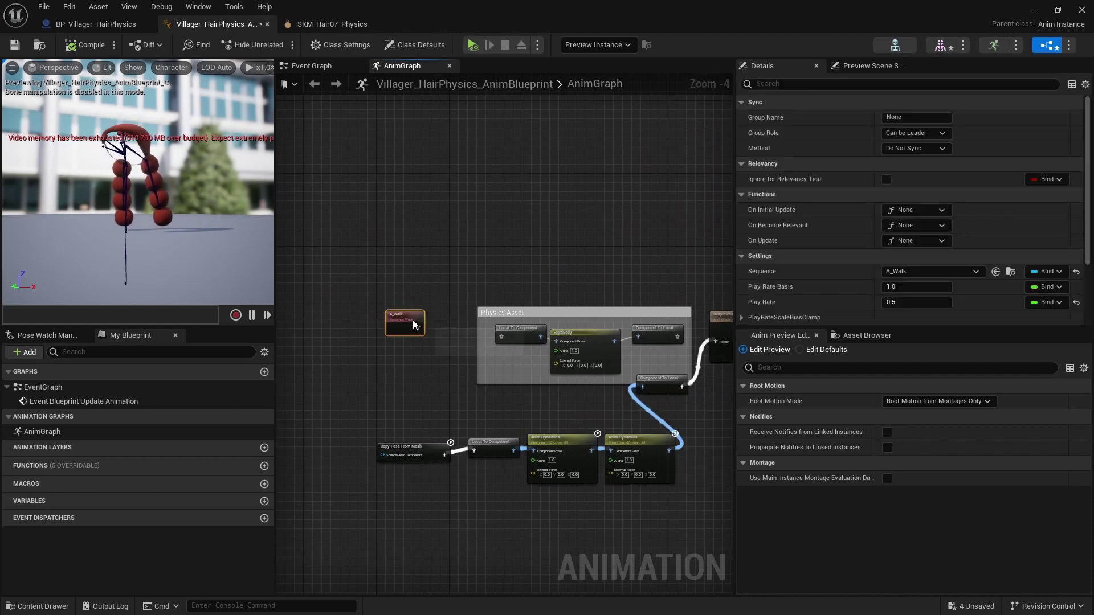
{"action": "key", "text": "c"}
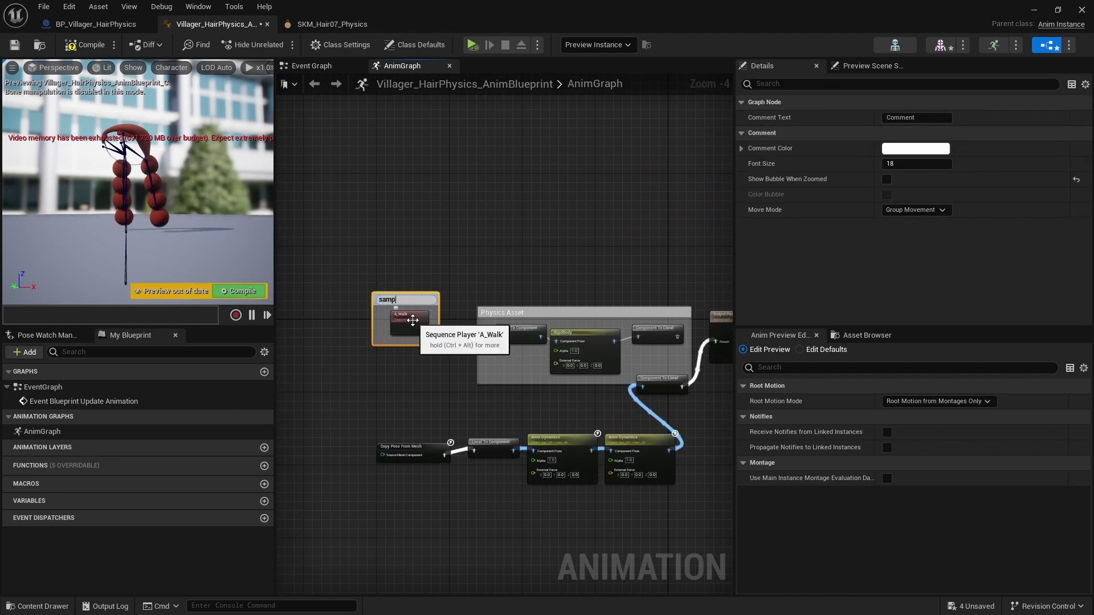
{"action": "left_click", "coordinate": [478, 392]}
{"action": "right_click_drag", "start_coordinate": [478, 391], "coordinate": [431, 350]}
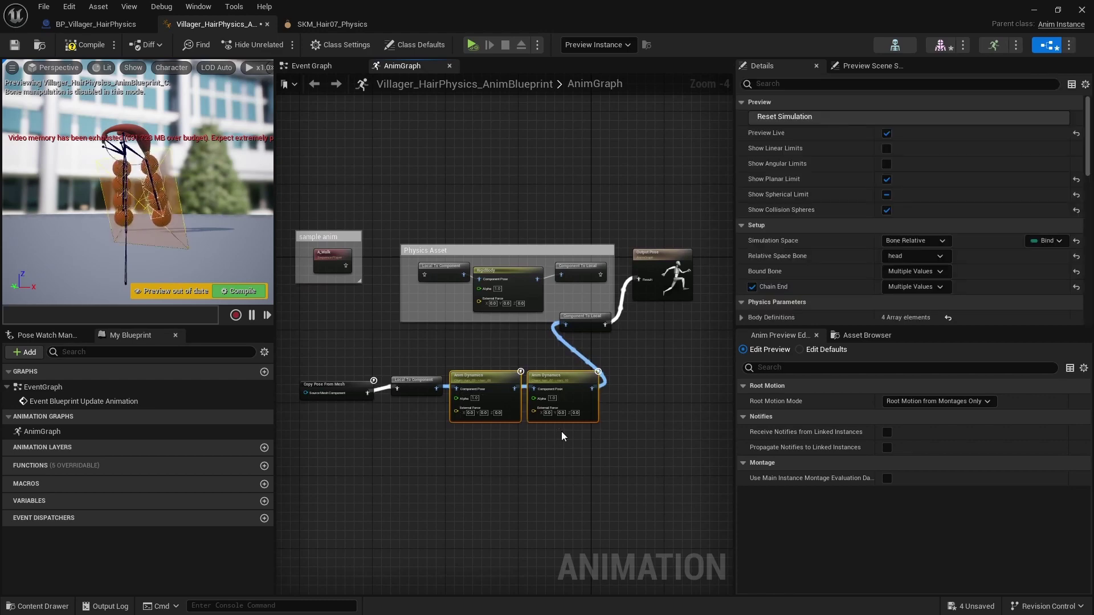
Wrap both Anim Dynamics nodes in a comment titled "Anim Dynamics" and save the animation blueprint.
{"action": "type", "text": "canim"}
{"action": "key", "text": "BackSpace"}
{"action": "key", "text": "BackSpace"}
{"action": "key", "text": "BackSpace"}
{"action": "key", "text": "BackSpace"}
{"action": "type", "text": "Anim Dynamics"}
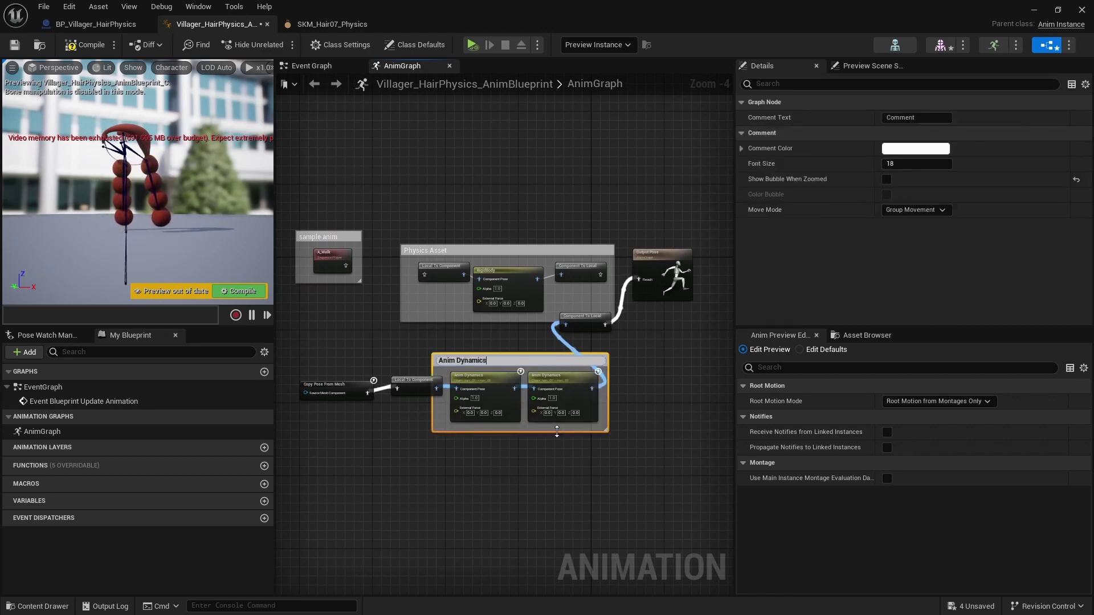
{"action": "left_click", "coordinate": [524, 416]}
{"action": "left_click", "coordinate": [16, 46]}
In BP_Villager_HairPhysics, examine the braids' motion against the walking villager's body from the side and back.
{"action": "left_click", "coordinate": [96, 24]}
{"action": "scroll", "coordinate": [531, 259], "scroll_direction": "down", "scroll_amount": 5}
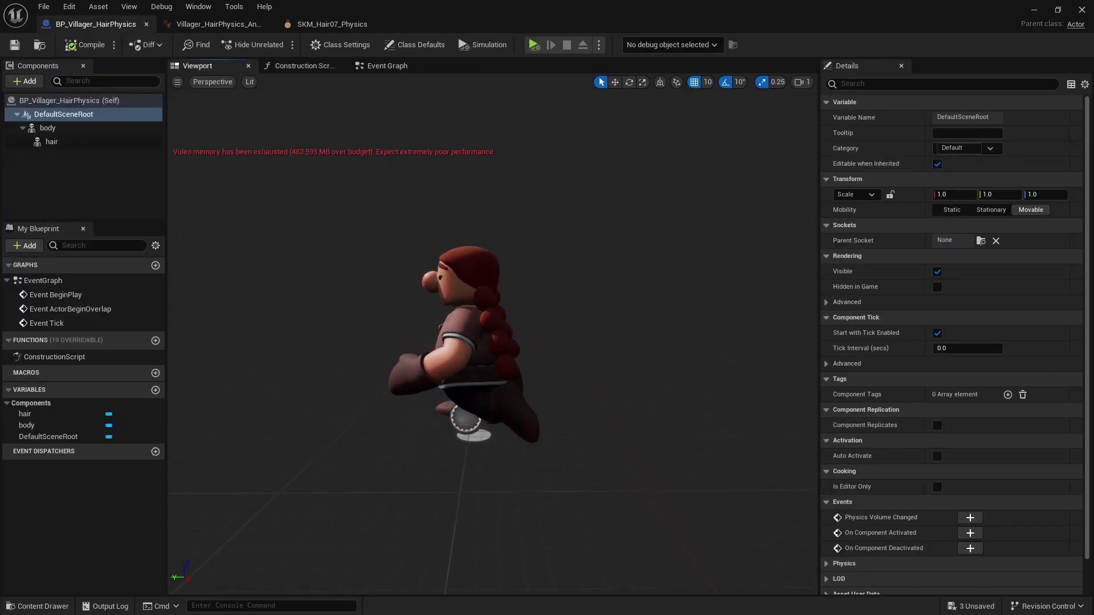
{"action": "scroll", "coordinate": [545, 319], "scroll_direction": "up", "scroll_amount": 6}
{"action": "left_click_drag", "start_coordinate": [545, 319], "coordinate": [393, 344], "text": "alt"}
{"action": "left_click_drag", "start_coordinate": [655, 298], "coordinate": [746, 298]}
{"action": "scroll", "coordinate": [493, 334], "scroll_direction": "down", "scroll_amount": 5}
{"action": "left_click_drag", "start_coordinate": [547, 319], "coordinate": [365, 319], "text": "alt"}
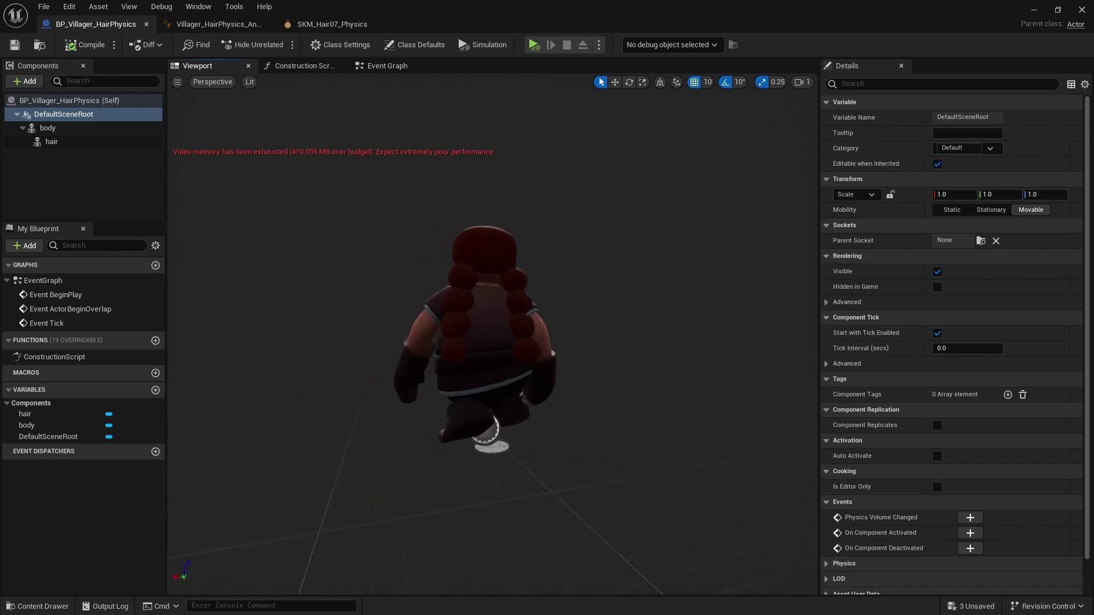
{"action": "left_click_drag", "start_coordinate": [801, 313], "coordinate": [857, 314]}
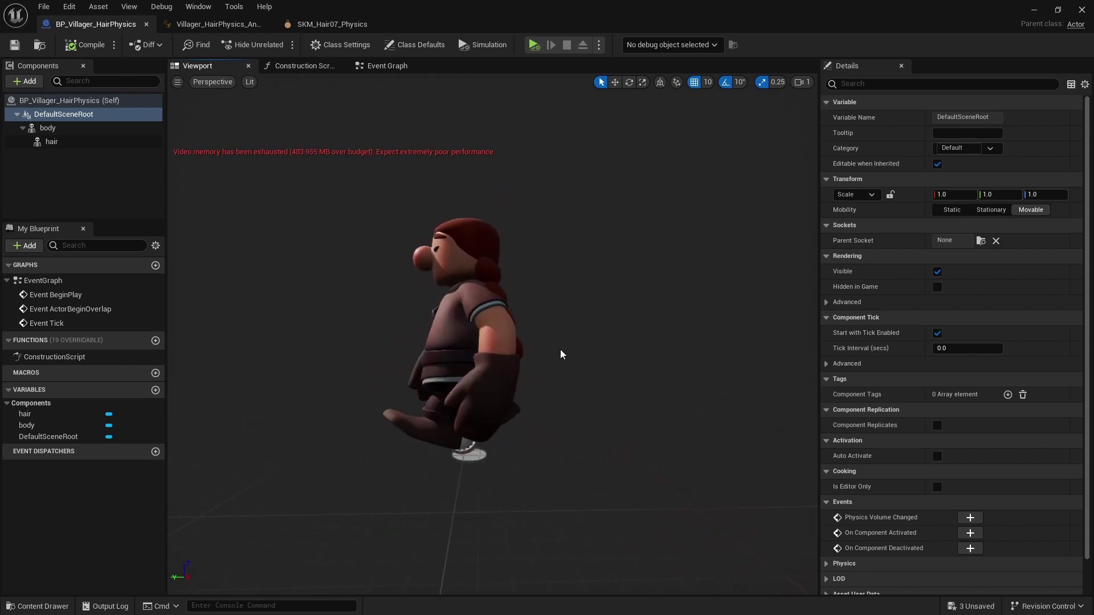
In the animation blueprint, disable Use Planar Limit and enable Use Spherical Limits for both Anim Dynamics nodes, and save.
{"action": "left_click", "coordinate": [224, 27]}
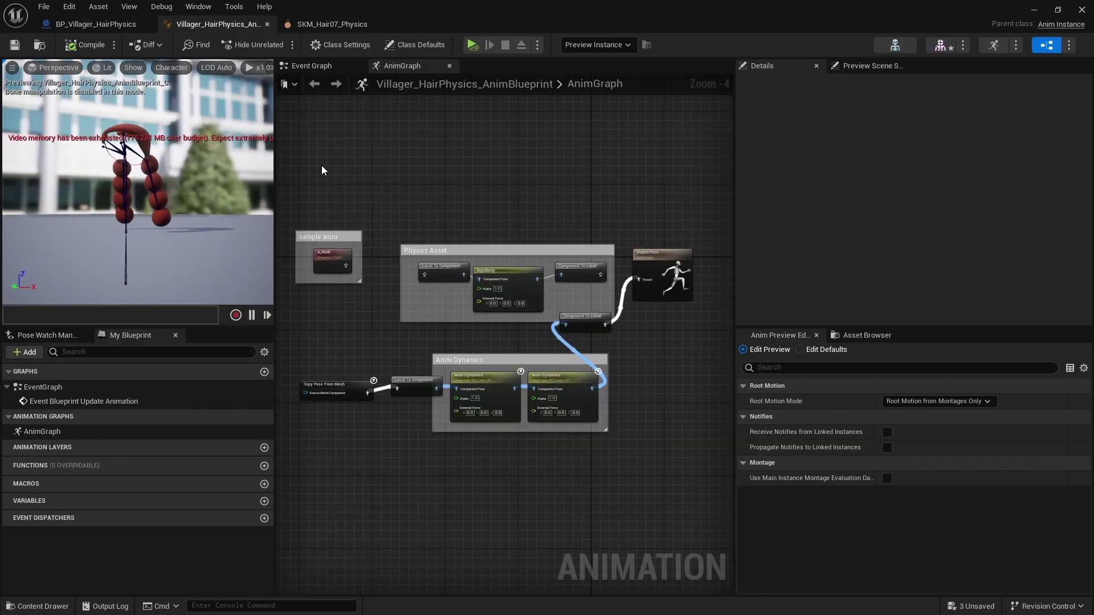
{"action": "right_click_drag", "start_coordinate": [440, 268], "coordinate": [454, 209]}
{"action": "left_click", "coordinate": [514, 324]}
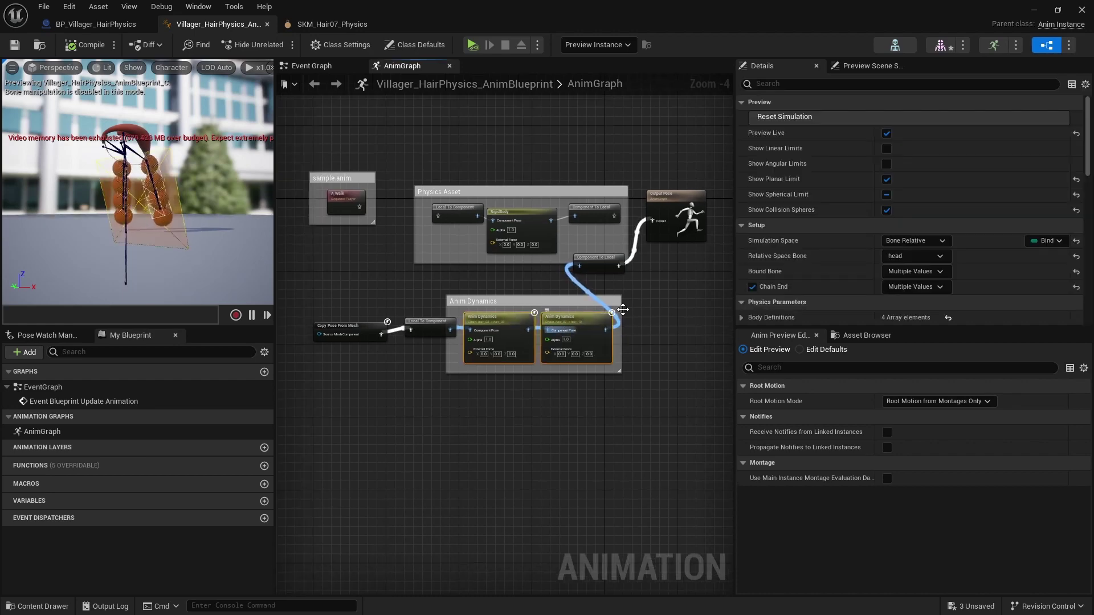
{"action": "scroll", "coordinate": [1089, 146], "scroll_direction": "down", "scroll_amount": 10}
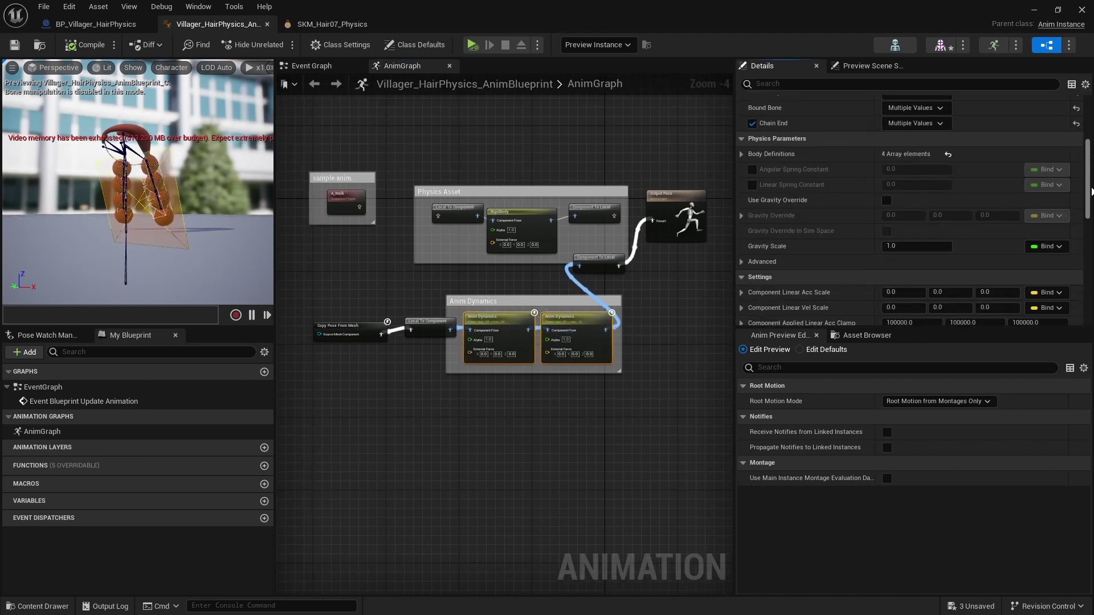
{"action": "scroll", "coordinate": [912, 211], "scroll_direction": "down", "scroll_amount": 10}
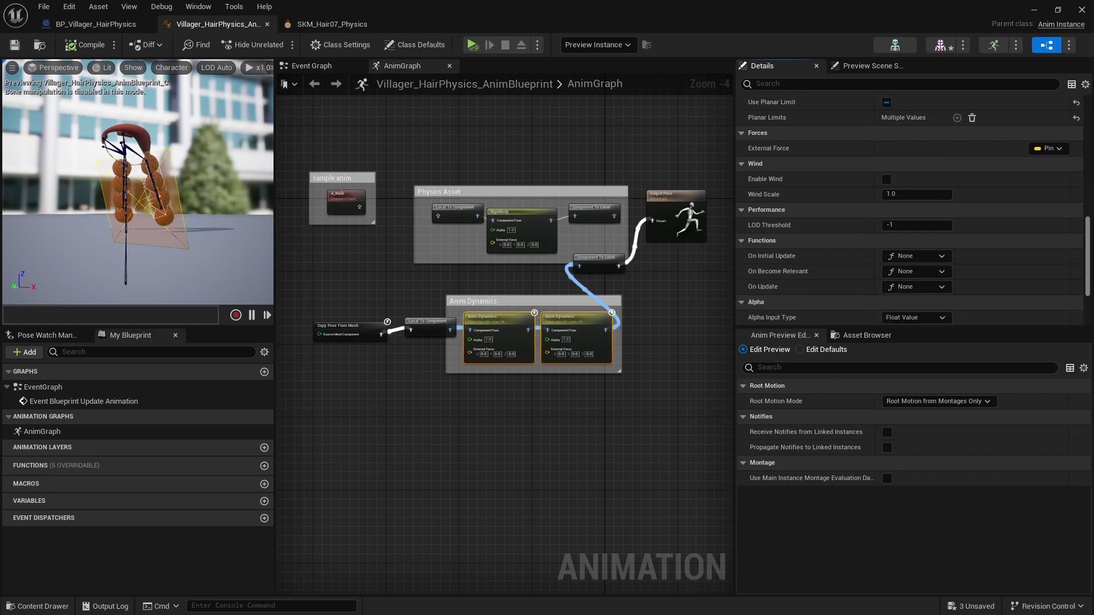
{"action": "scroll", "coordinate": [869, 310], "scroll_direction": "up", "scroll_amount": 5}
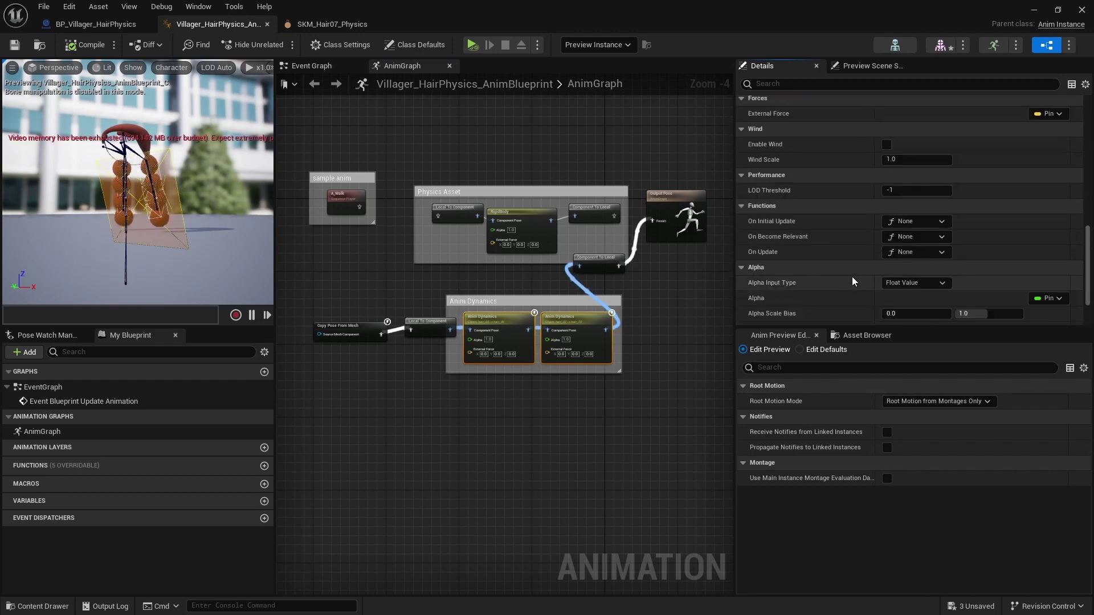
{"action": "left_click", "coordinate": [887, 149]}
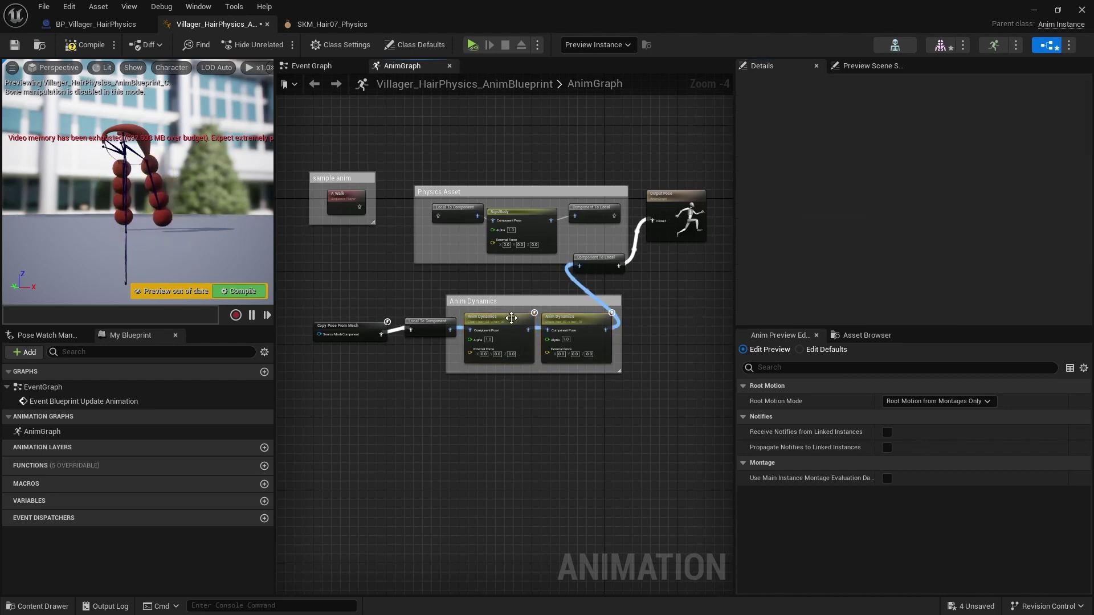
{"action": "left_click", "coordinate": [14, 45]}
Show the spherical limit for the hair_03 Anim Dynamics node, compile, and hide its planar limit and collision spheres.
{"action": "scroll", "coordinate": [885, 204], "scroll_direction": "up", "scroll_amount": 10}
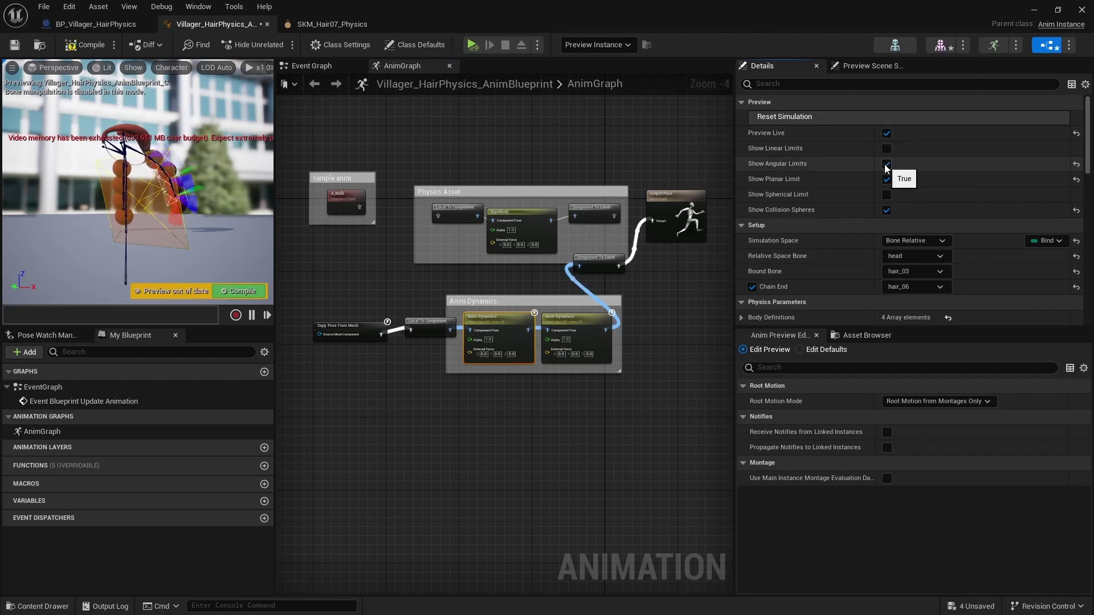
{"action": "left_click", "coordinate": [886, 165]}
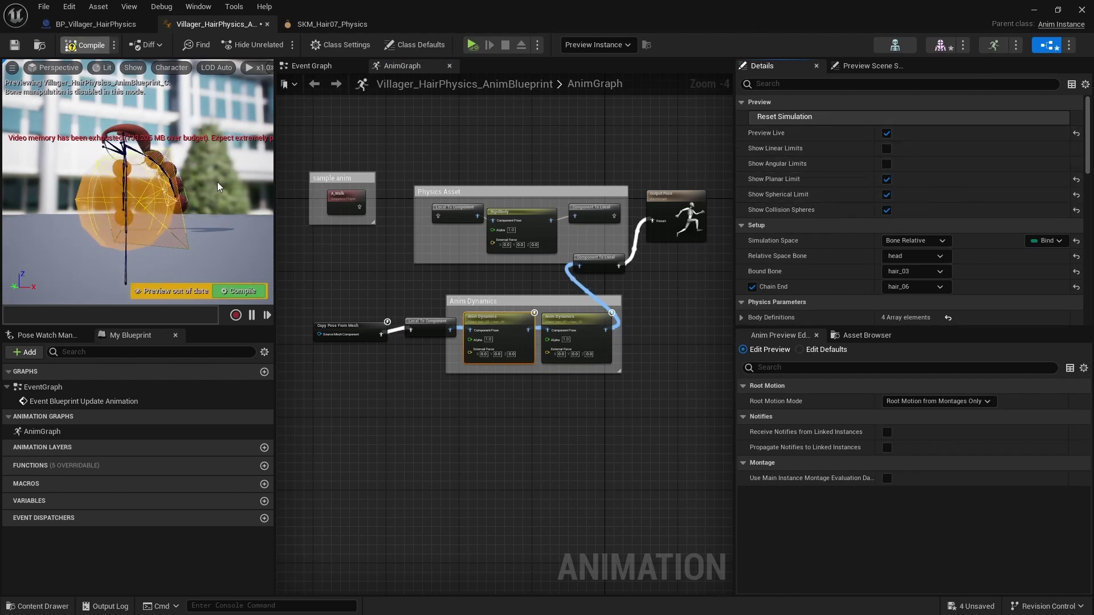
{"action": "key", "text": "F7"}
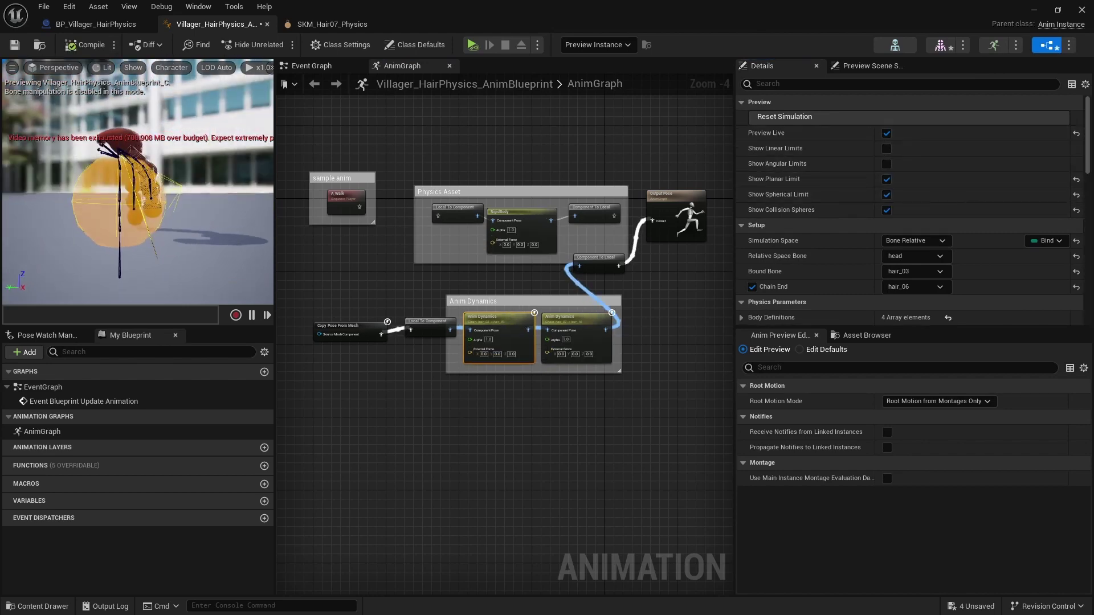
{"action": "left_click", "coordinate": [886, 210]}
{"action": "left_click", "coordinate": [887, 179]}
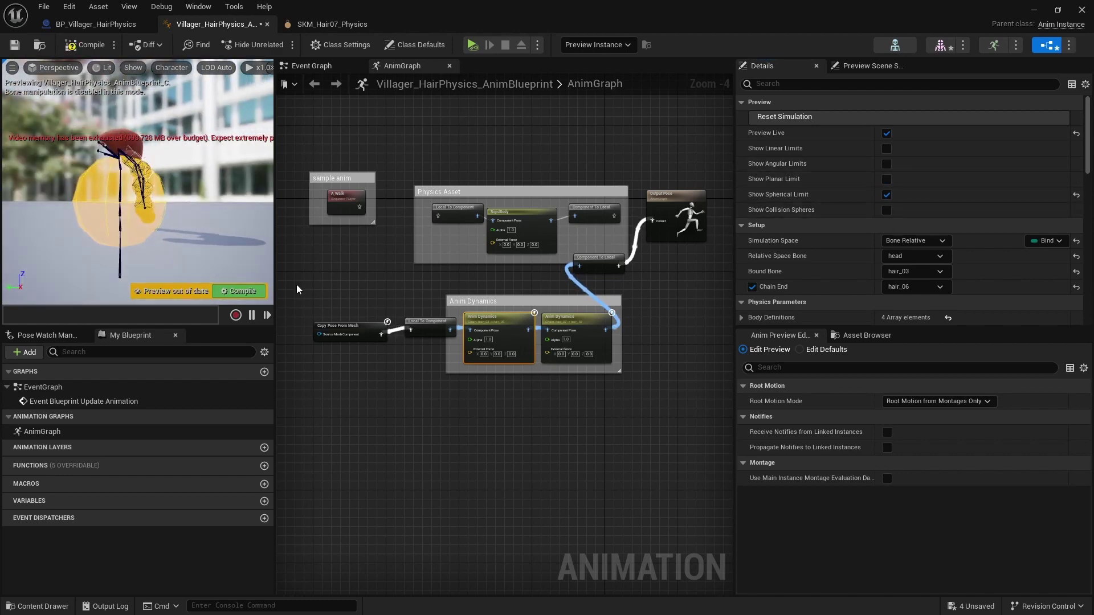
Try to copy the whole Spherical Limit category from the hair_03 Anim Dynamics node to the hair_07 node.
{"action": "left_click", "coordinate": [584, 318]}
{"action": "scroll", "coordinate": [976, 224], "scroll_direction": "down", "scroll_amount": 10}
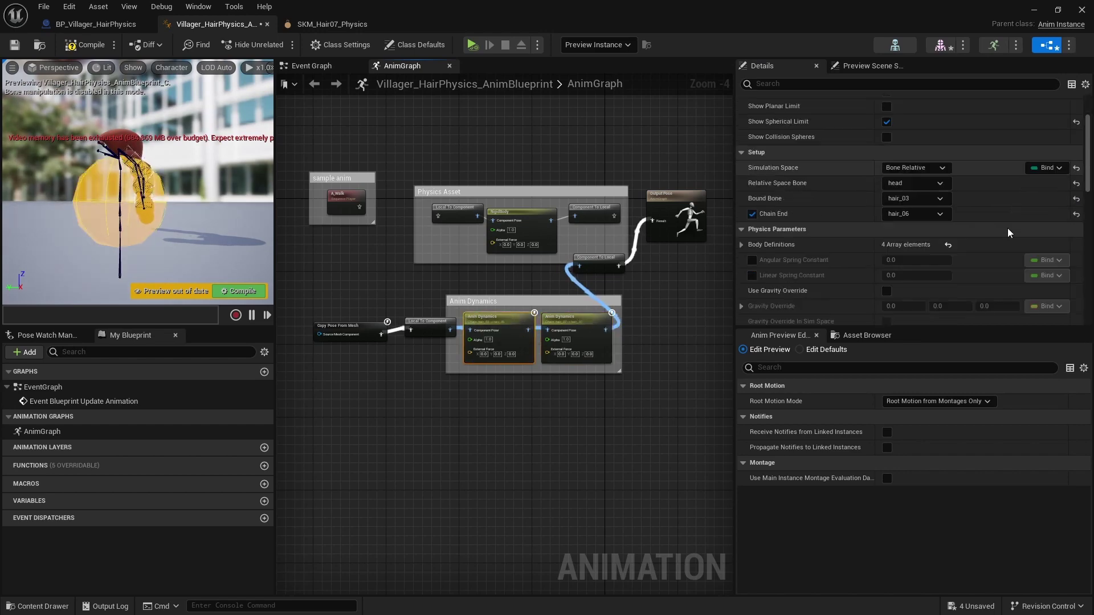
{"action": "scroll", "coordinate": [837, 249], "scroll_direction": "down", "scroll_amount": 1}
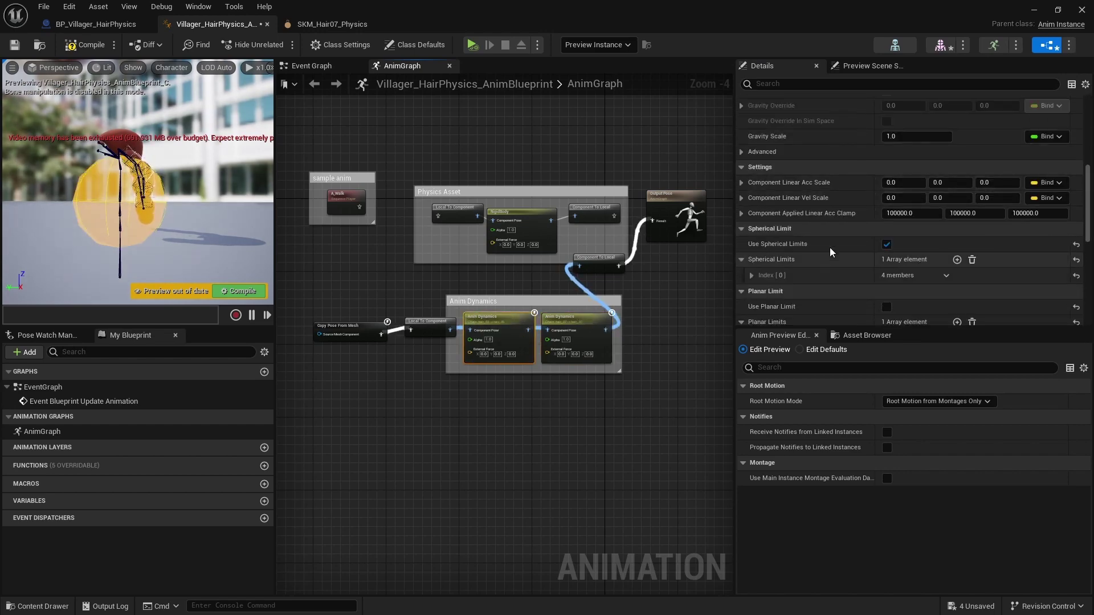
{"action": "right_click", "coordinate": [840, 229]}
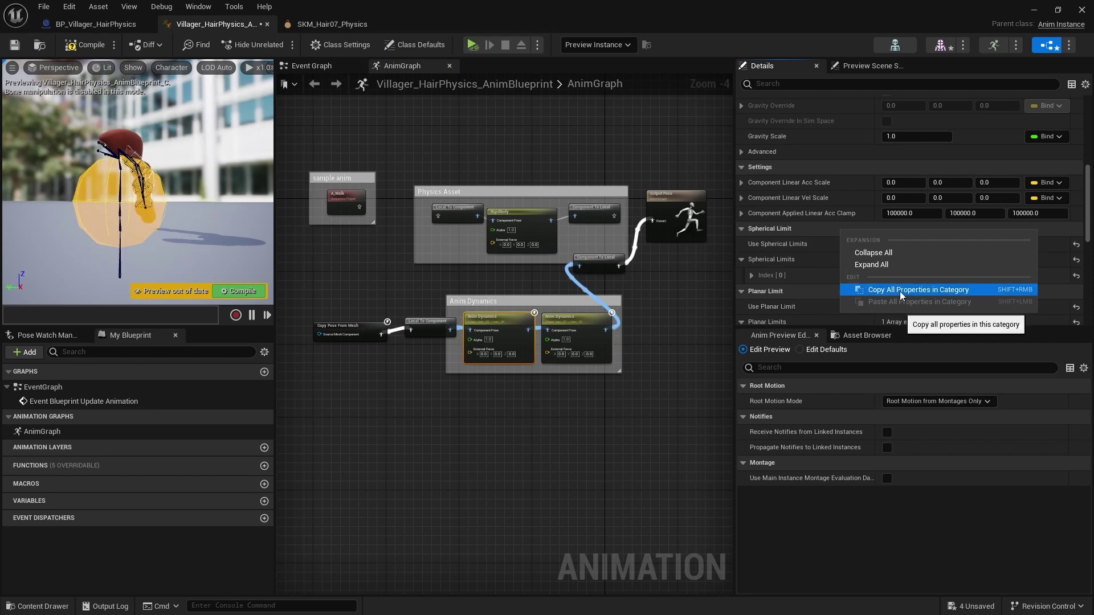
{"action": "left_click", "coordinate": [915, 290]}
{"action": "left_click", "coordinate": [574, 318]}
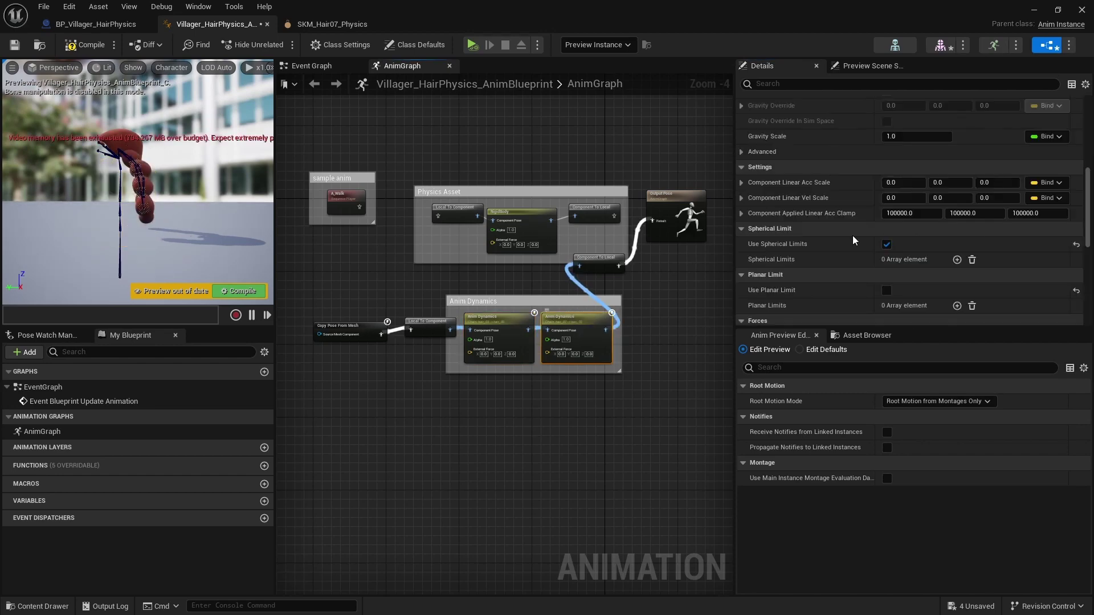
{"action": "right_click", "coordinate": [819, 228]}
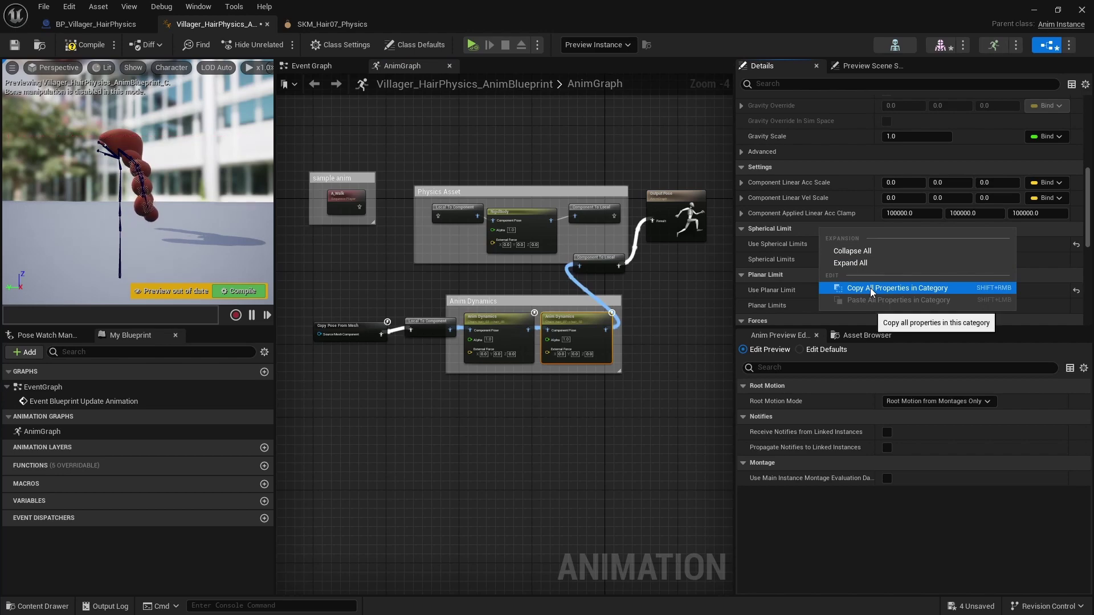
{"action": "left_click", "coordinate": [782, 245]}
{"action": "right_click", "coordinate": [844, 260]}
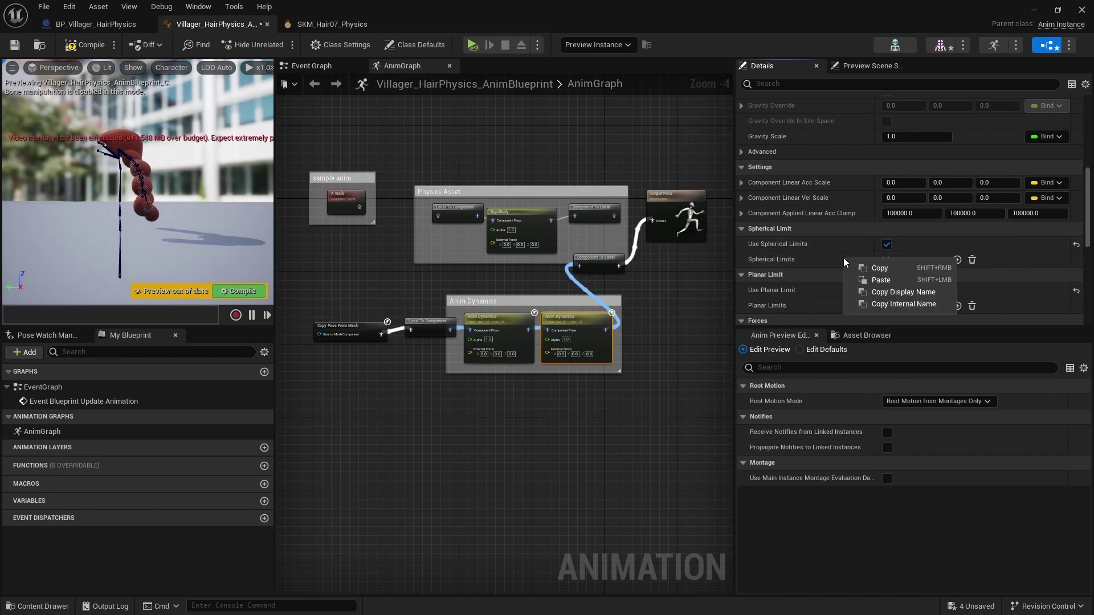
{"action": "left_click", "coordinate": [900, 302]}
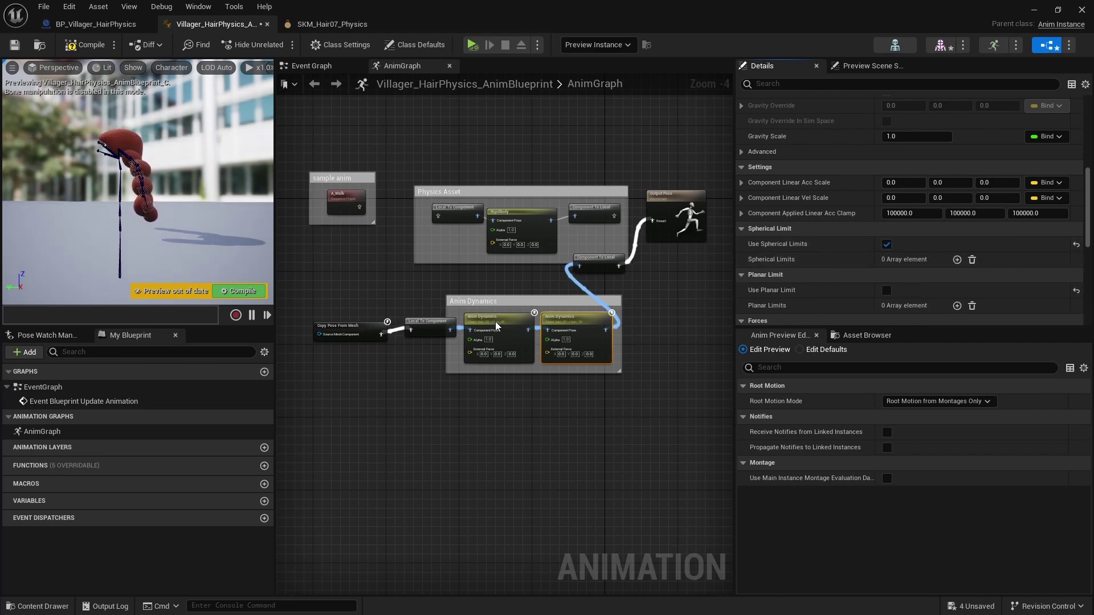
Copy the Spherical Limits array from the hair_03 node to the hair_07 node, expand the pasted entry, and compile.
{"action": "right_click", "coordinate": [856, 259]}
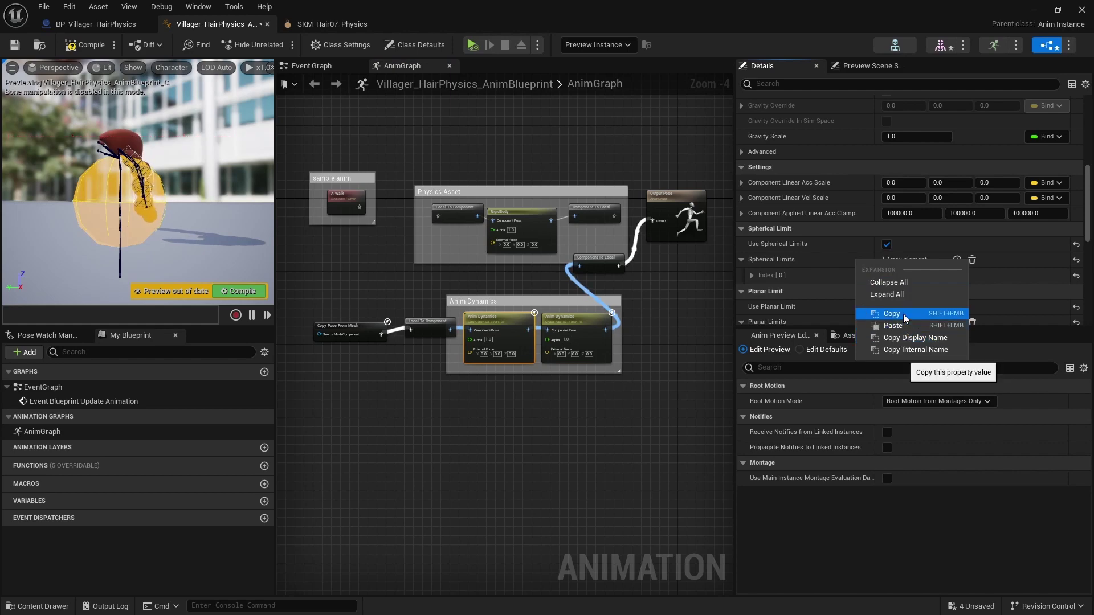
{"action": "left_click", "coordinate": [904, 313]}
{"action": "left_click", "coordinate": [581, 318]}
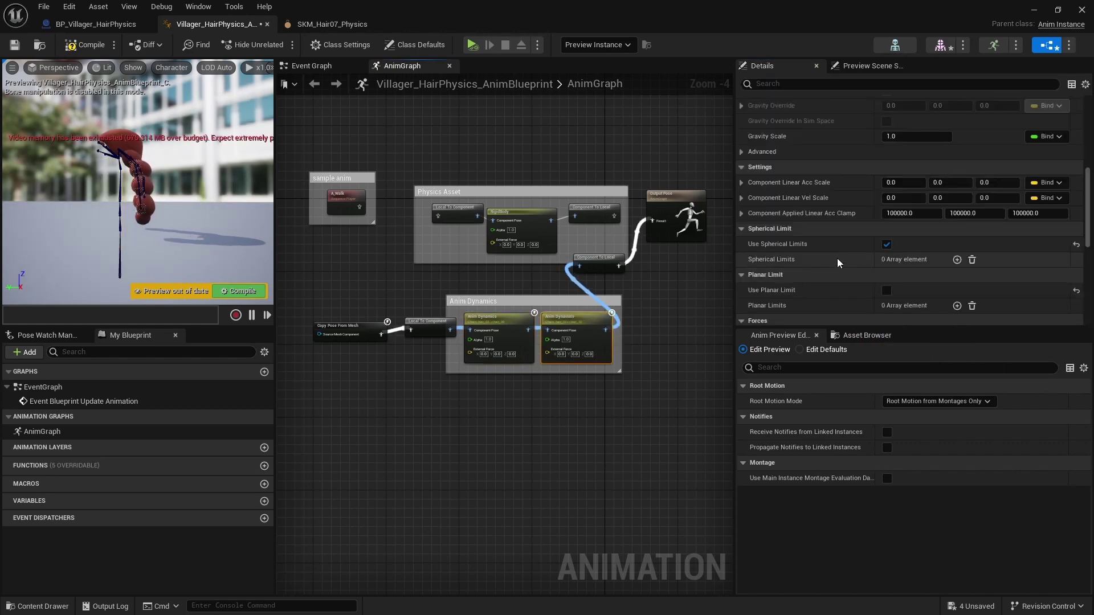
{"action": "right_click", "coordinate": [835, 254]}
{"action": "left_click", "coordinate": [874, 279]}
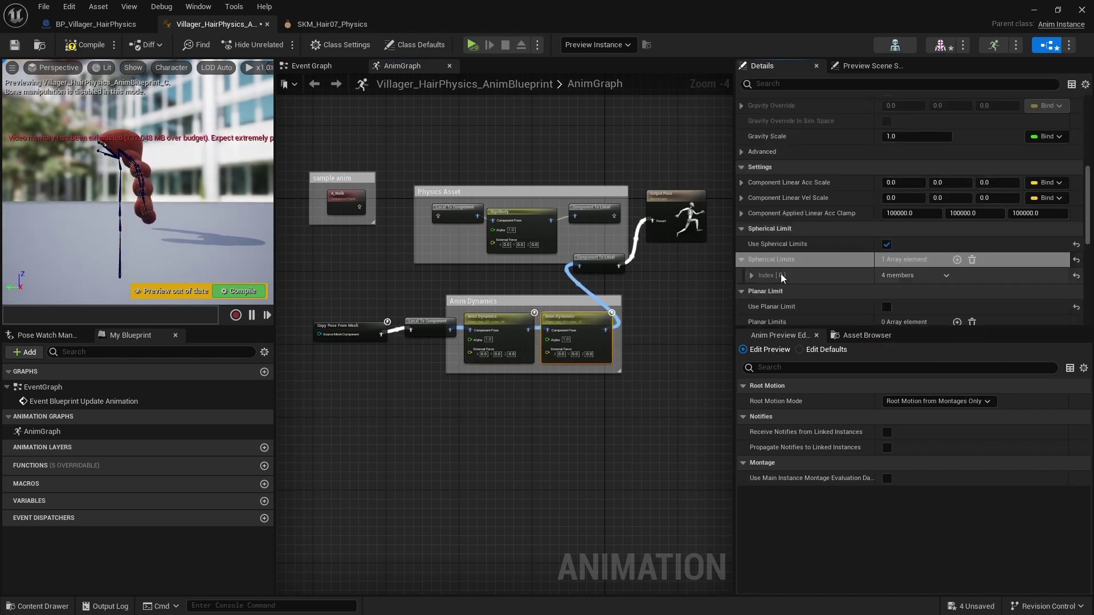
{"action": "left_click", "coordinate": [751, 275]}
{"action": "scroll", "coordinate": [913, 307], "scroll_direction": "down", "scroll_amount": 2}
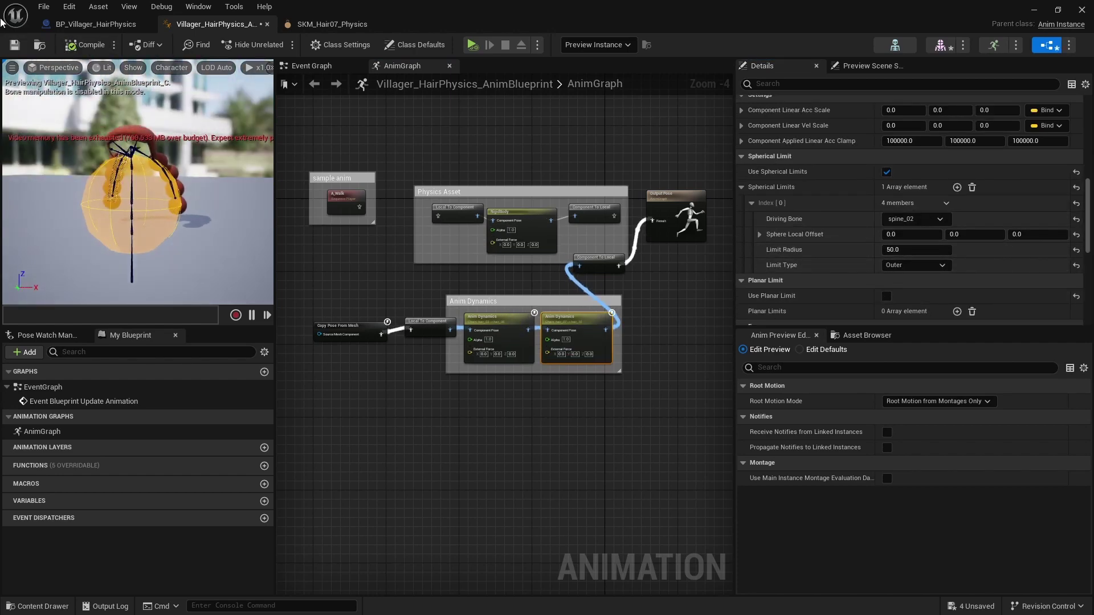
In BP_Villager_HairPhysics, examine how both braids collide with the body using the spherical limits.
{"action": "left_click", "coordinate": [84, 26]}
{"action": "scroll", "coordinate": [635, 334], "scroll_direction": "down", "scroll_amount": 3}
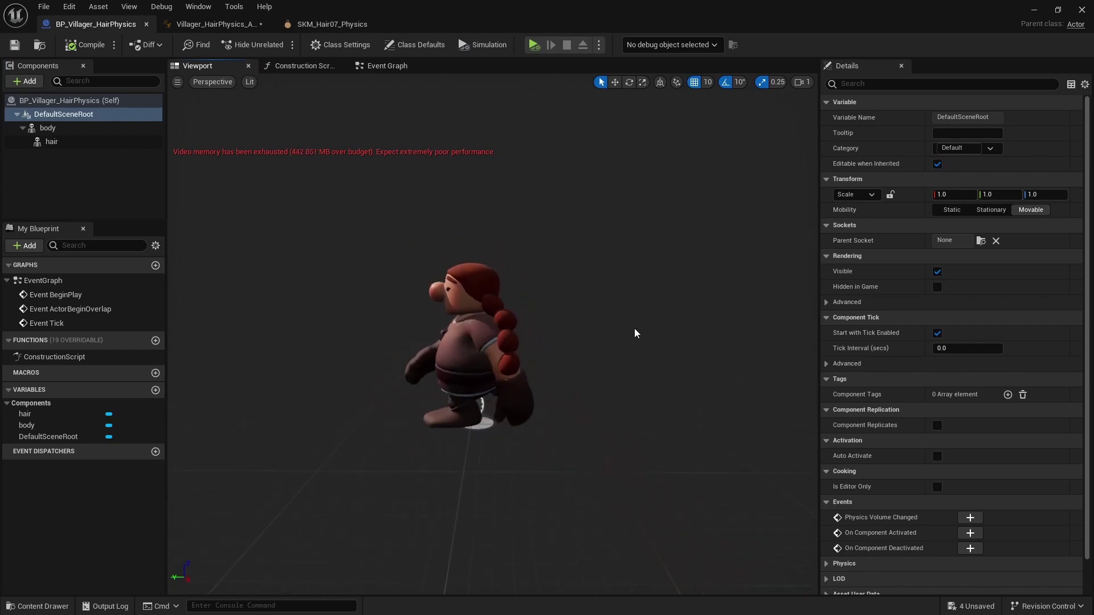
{"action": "left_click_drag", "start_coordinate": [634, 334], "coordinate": [713, 334], "text": "alt"}
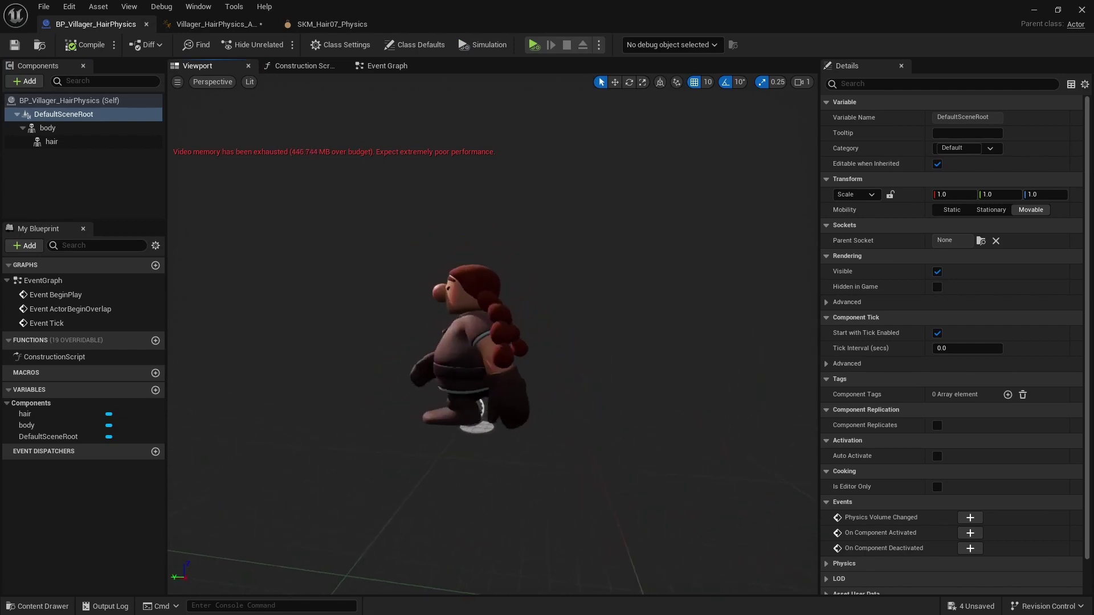
{"action": "left_click_drag", "start_coordinate": [635, 334], "coordinate": [587, 333], "text": "alt"}
{"action": "right_click_drag", "start_coordinate": [422, 342], "coordinate": [399, 342]}
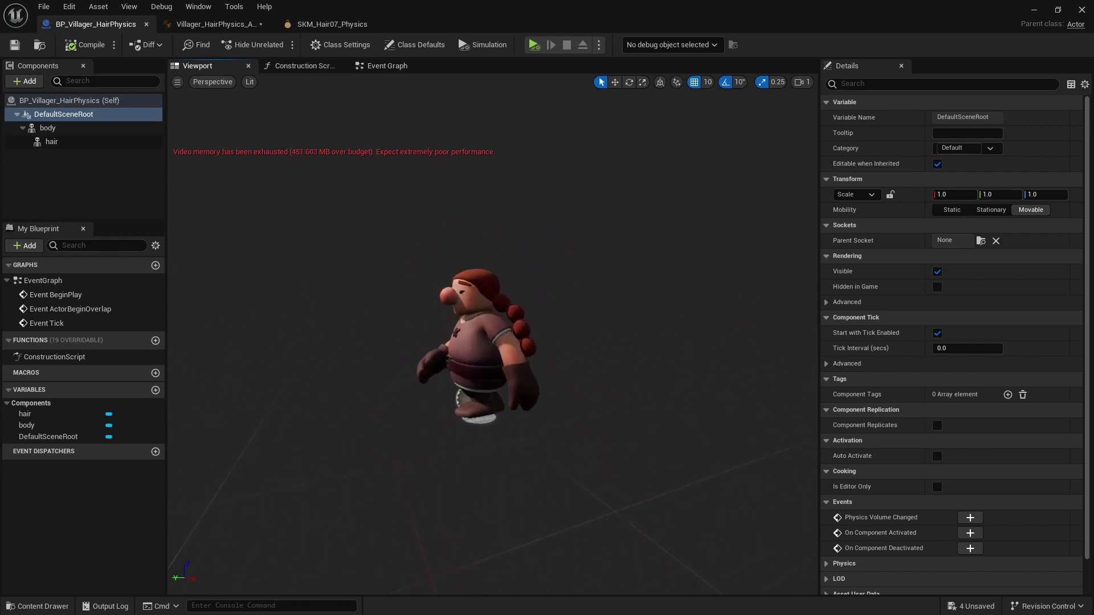